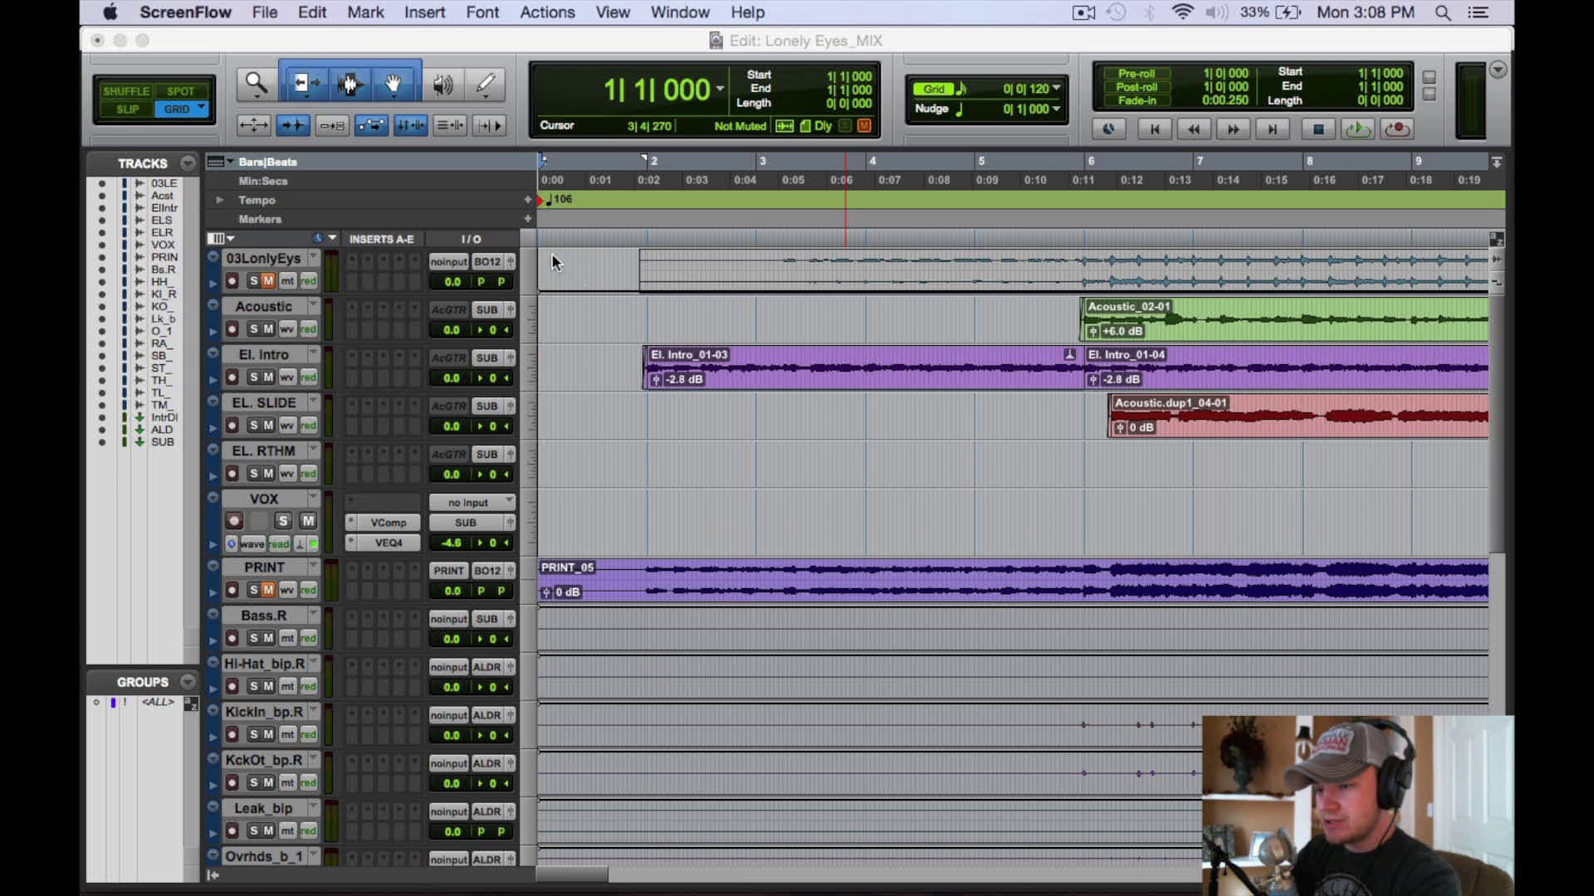
Make Pro Tools active by clicking in the Lonely Eyes_MIX Edit window
{"action": "left_click", "coordinate": [664, 280]}
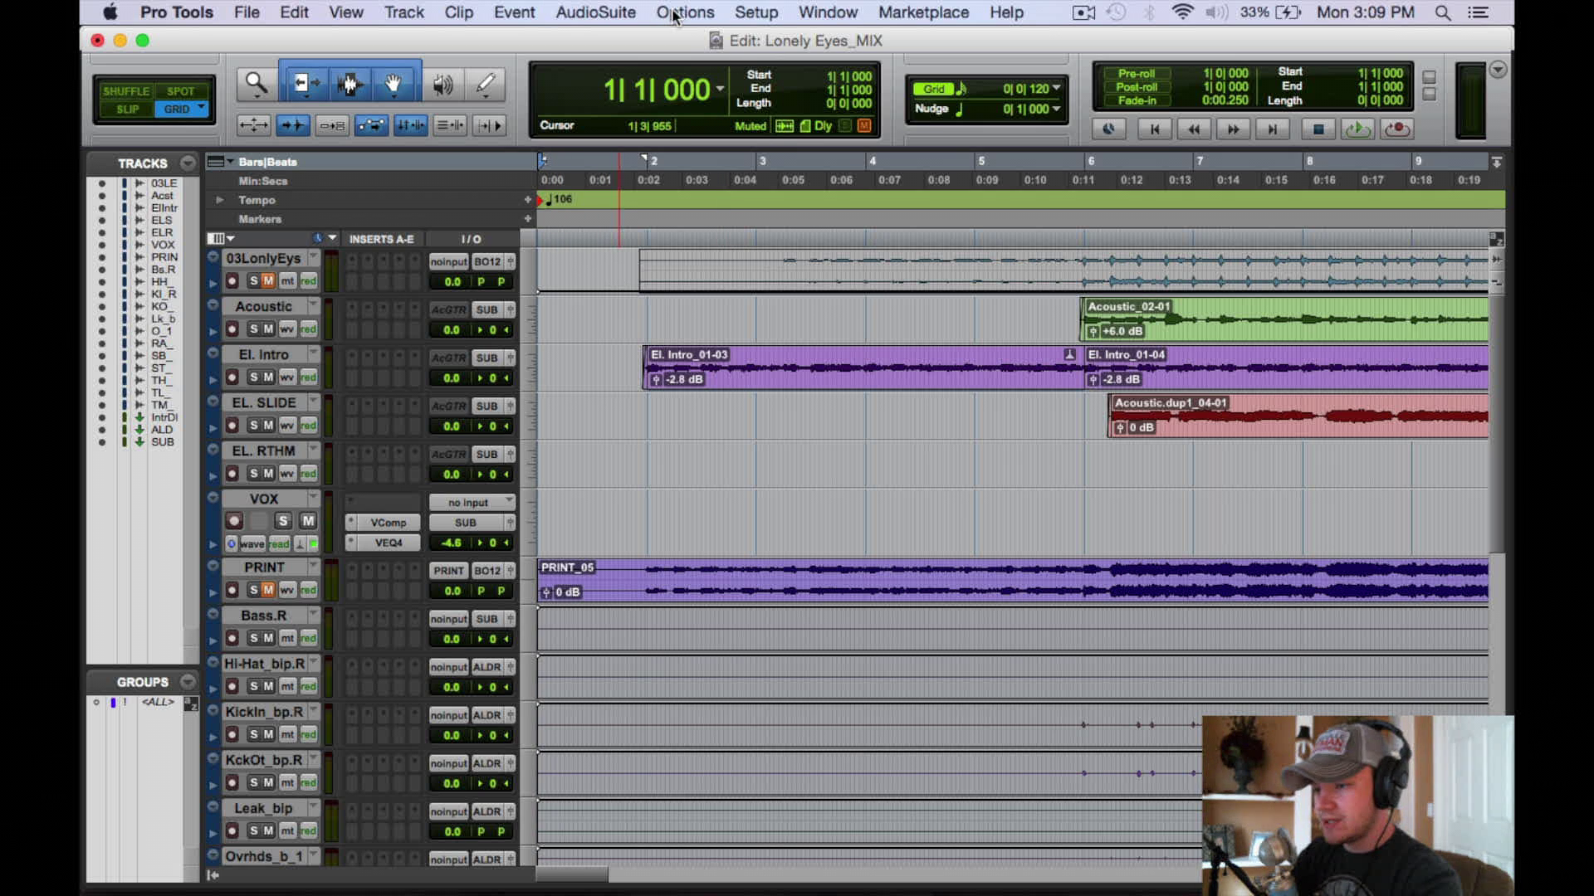
{"action": "left_click", "coordinate": [407, 10]}
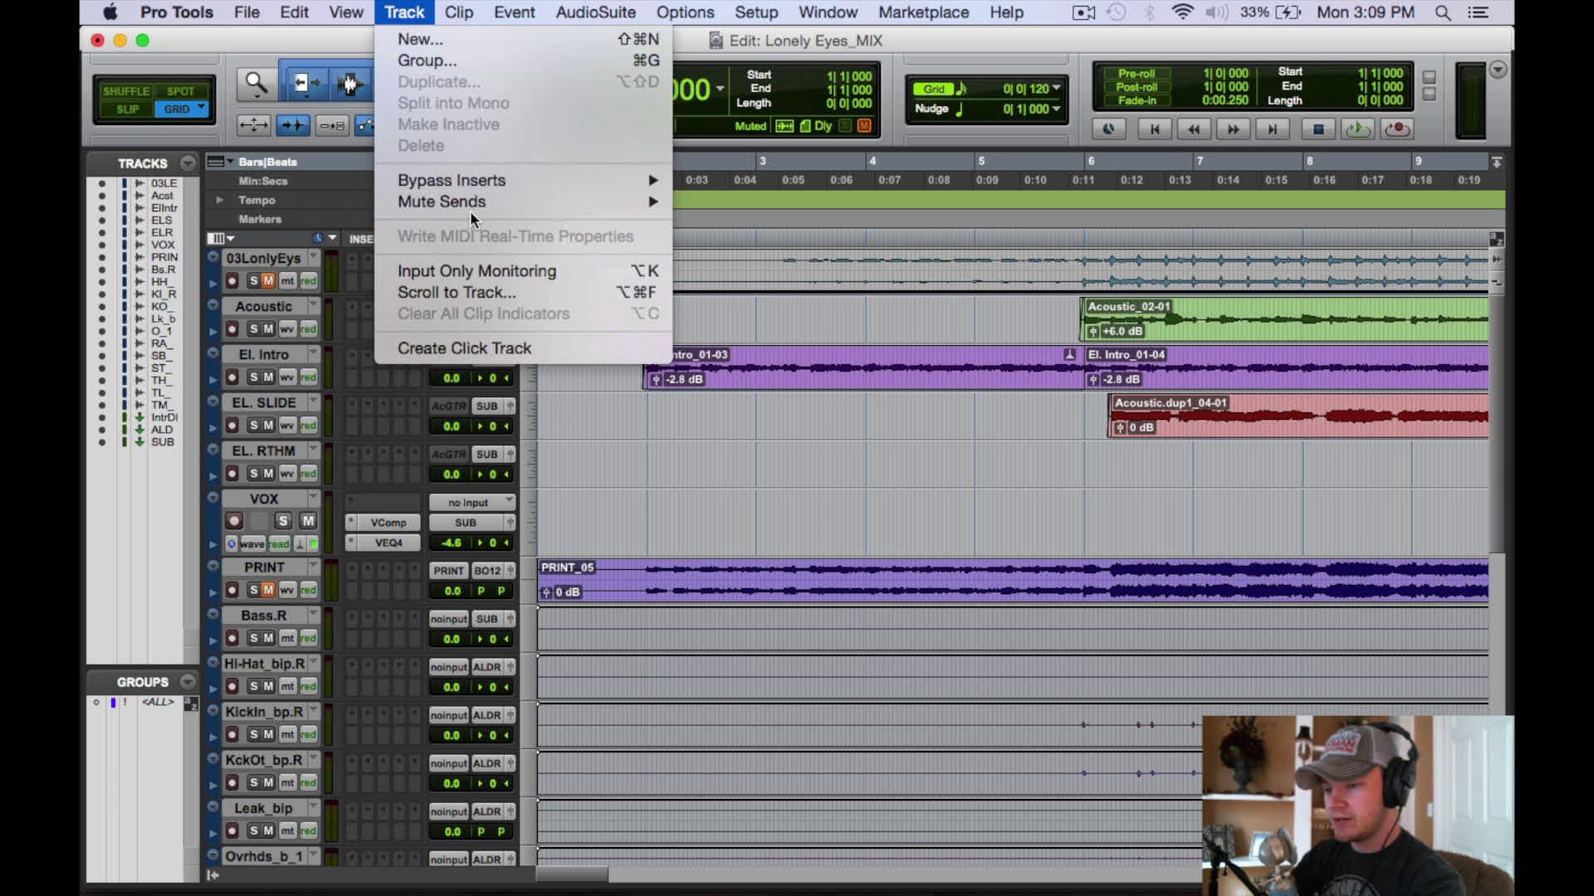
Create a Click track, drag it to the top of the track list, and open its Click II plug-in
{"action": "left_click", "coordinate": [470, 347]}
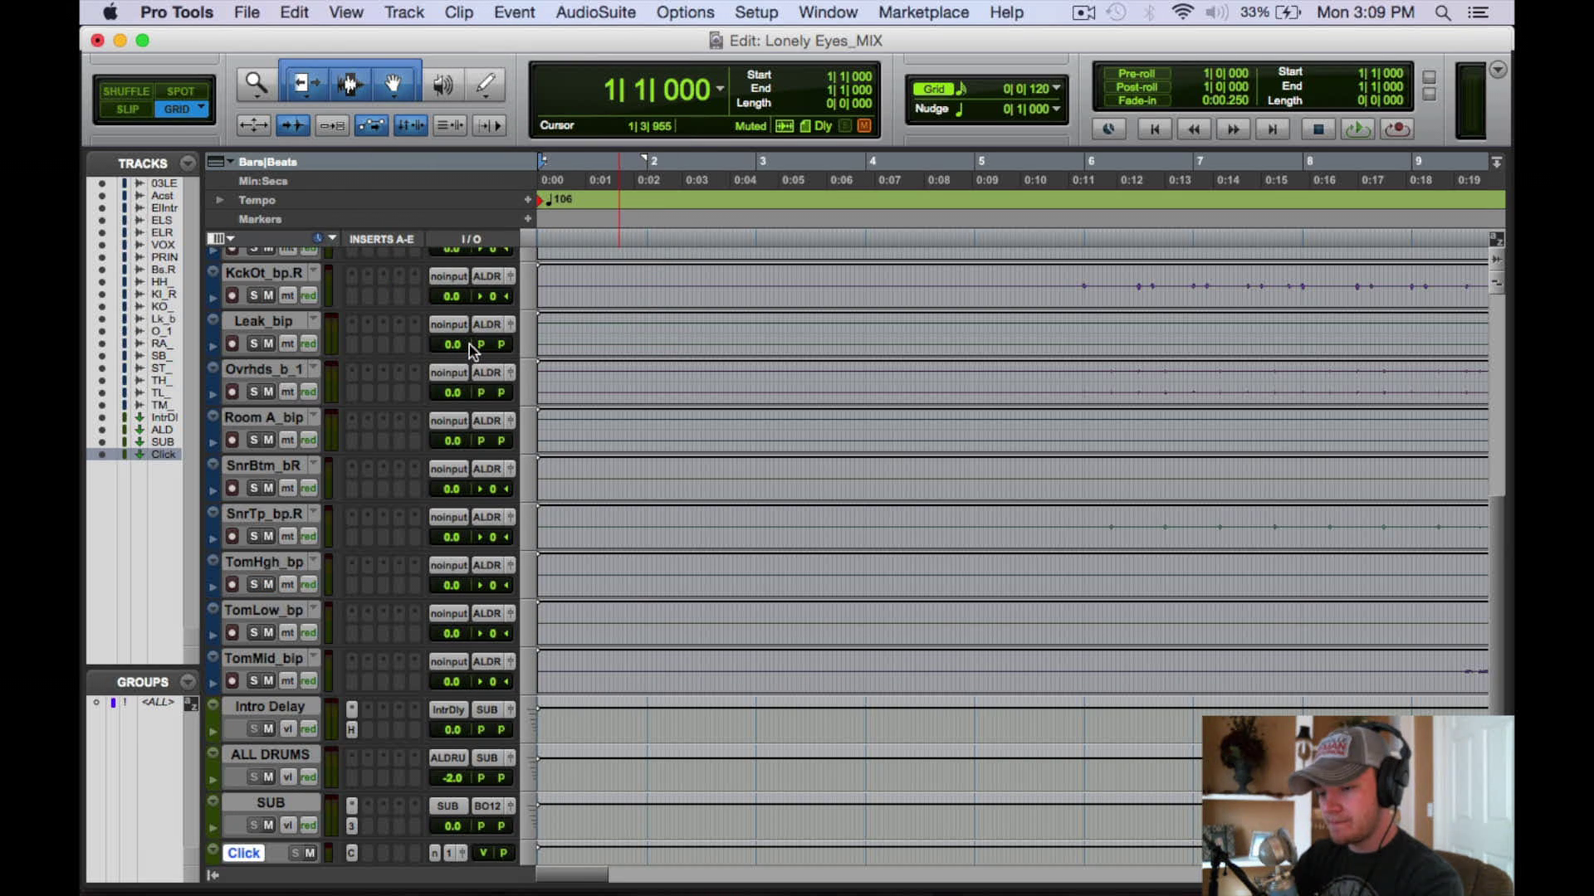
{"action": "scroll", "coordinate": [309, 718], "scroll_direction": "down", "scroll_amount": 3}
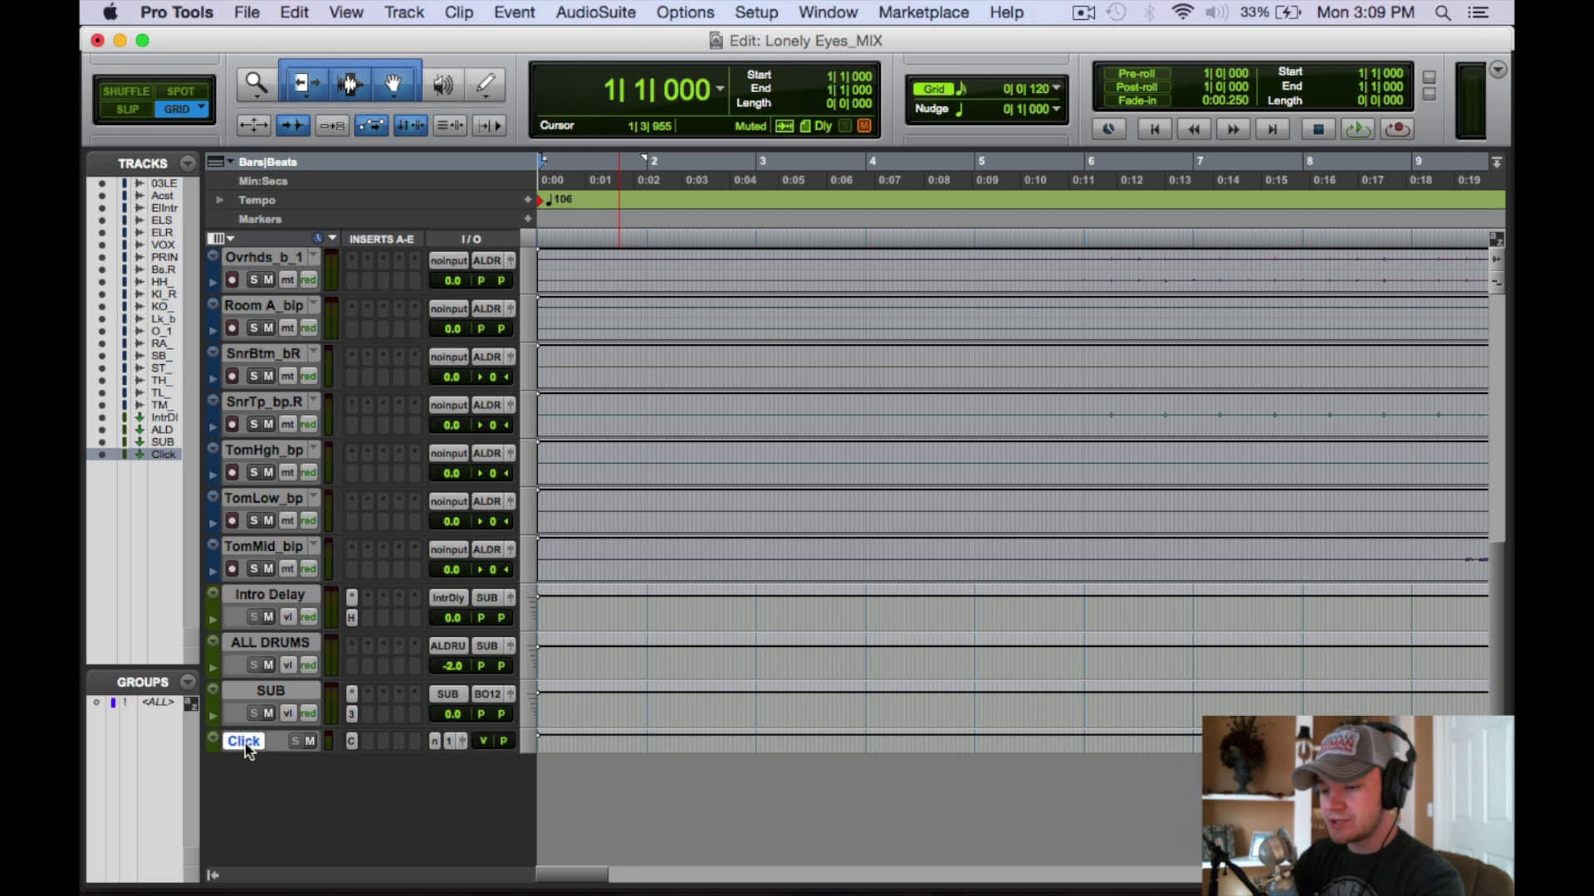
{"action": "left_click_drag", "start_coordinate": [246, 751], "coordinate": [313, 253]}
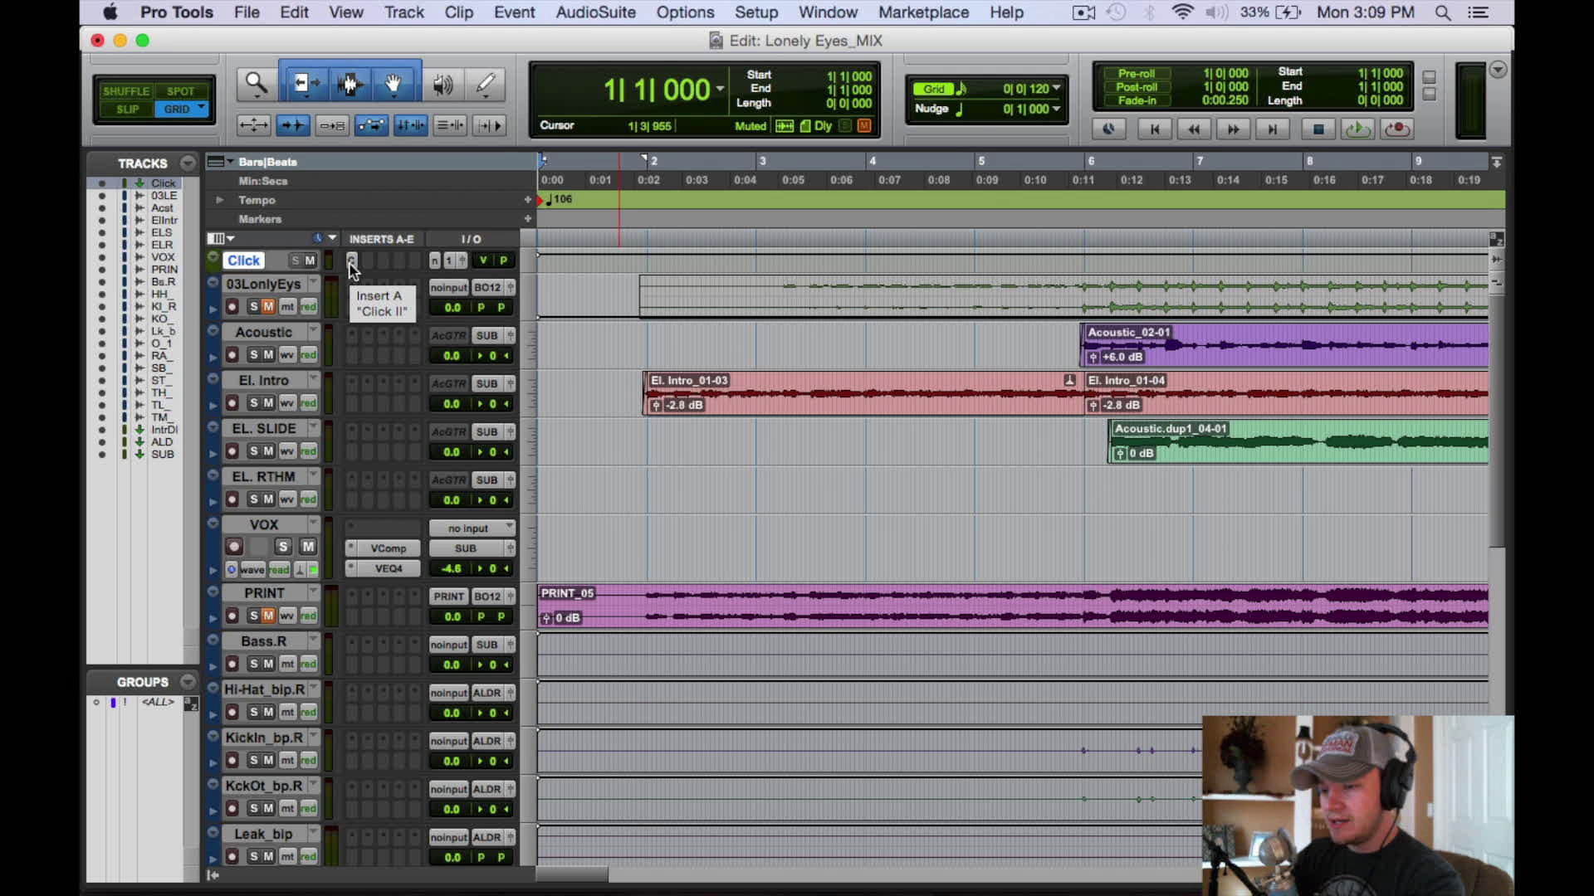
{"action": "left_click", "coordinate": [352, 262]}
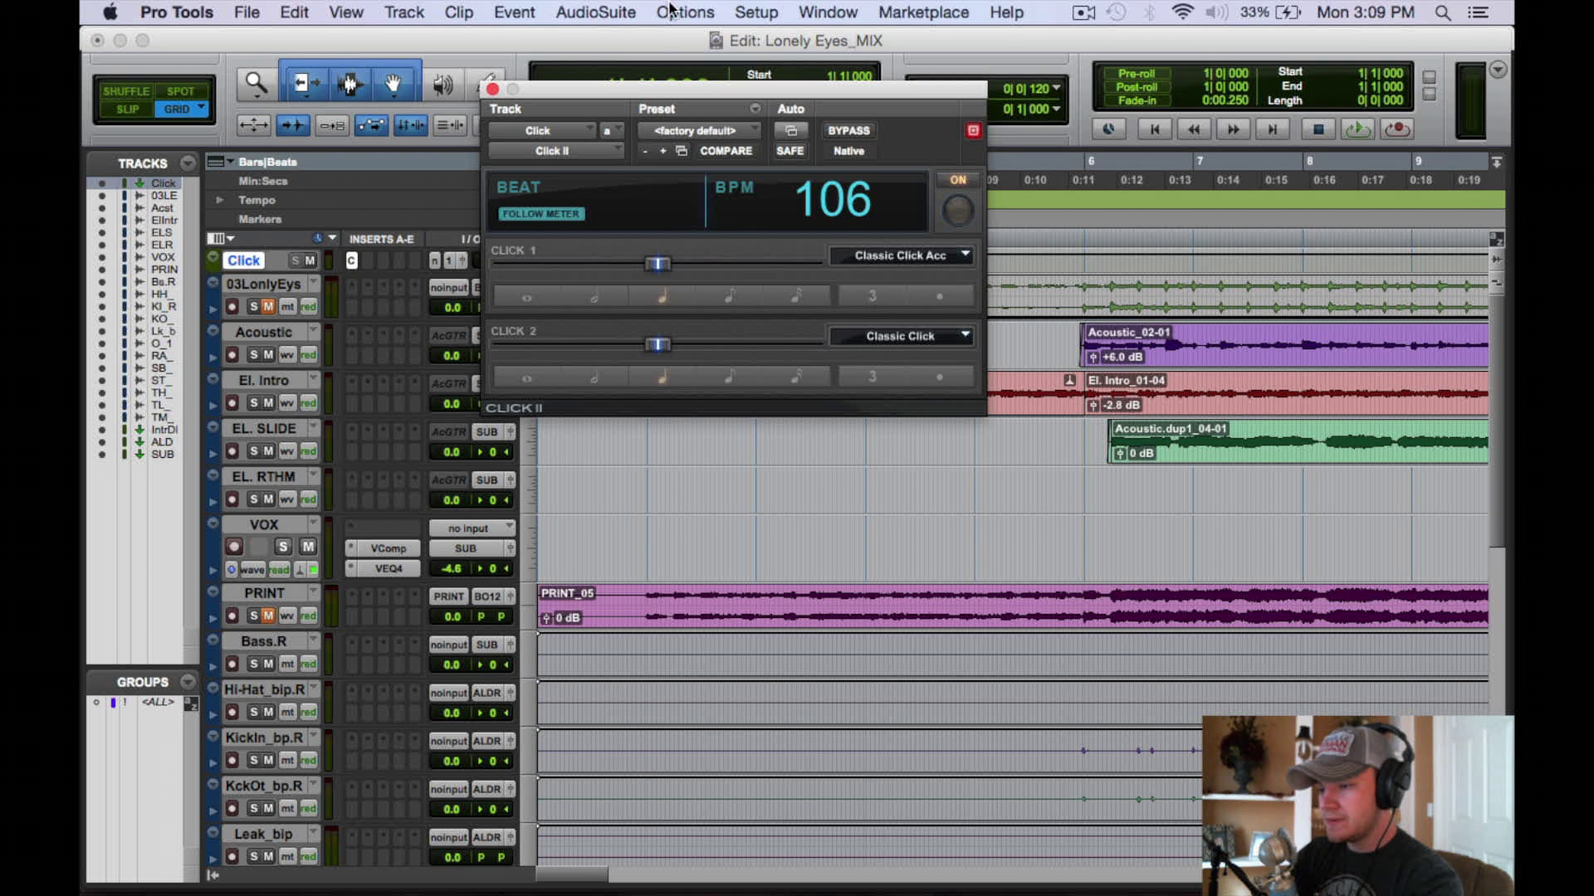
{"action": "left_click_drag", "start_coordinate": [647, 94], "coordinate": [752, 250]}
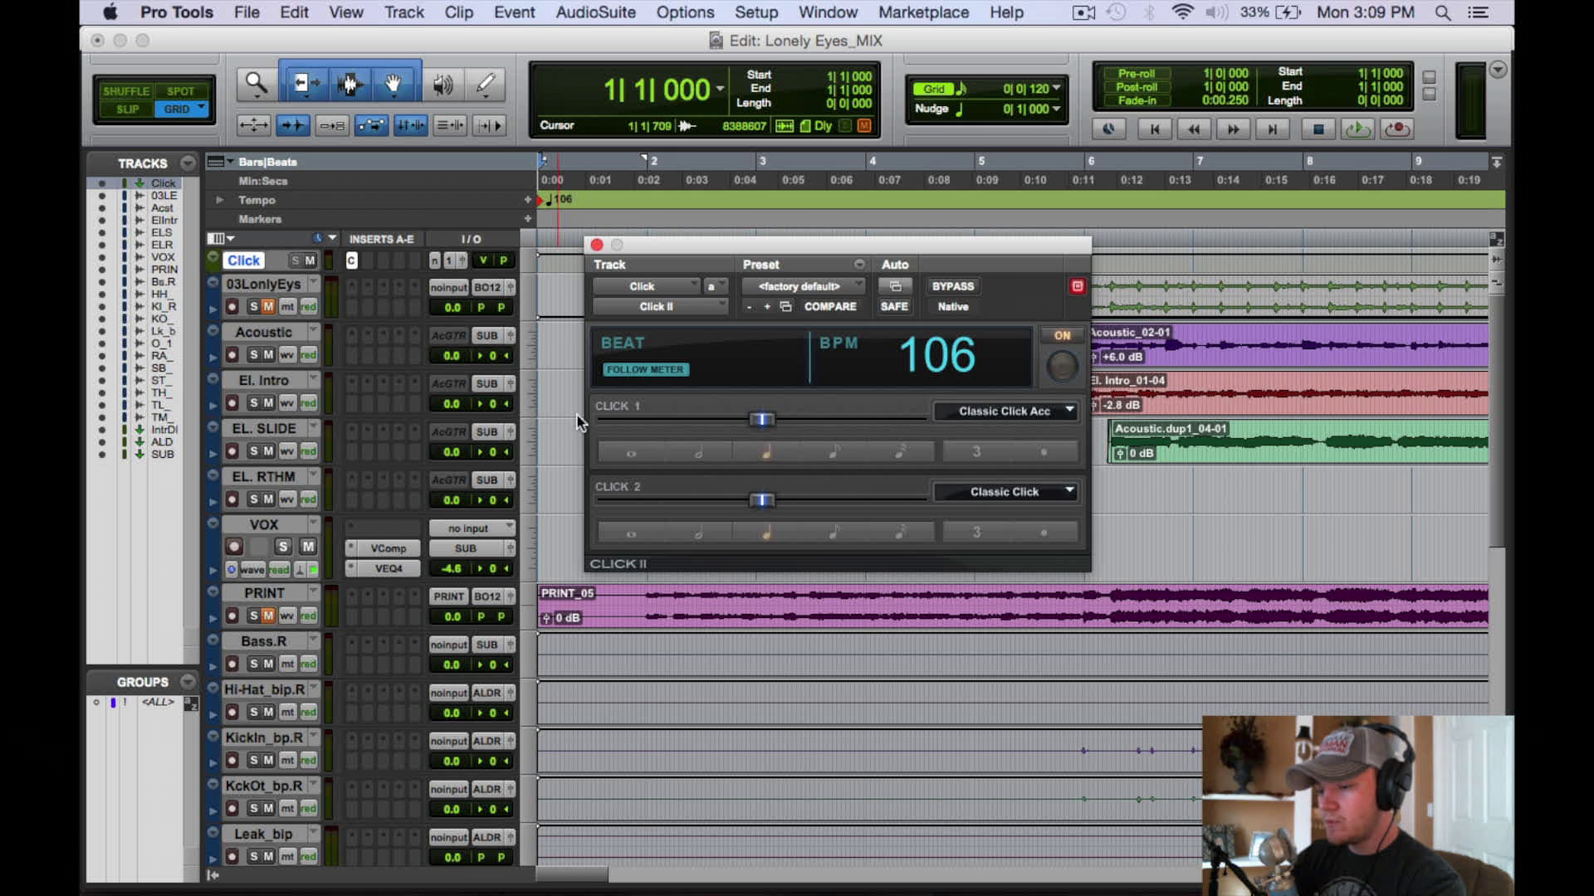
{"action": "left_click", "coordinate": [986, 412]}
{"action": "mouse_move", "coordinate": [987, 433]}
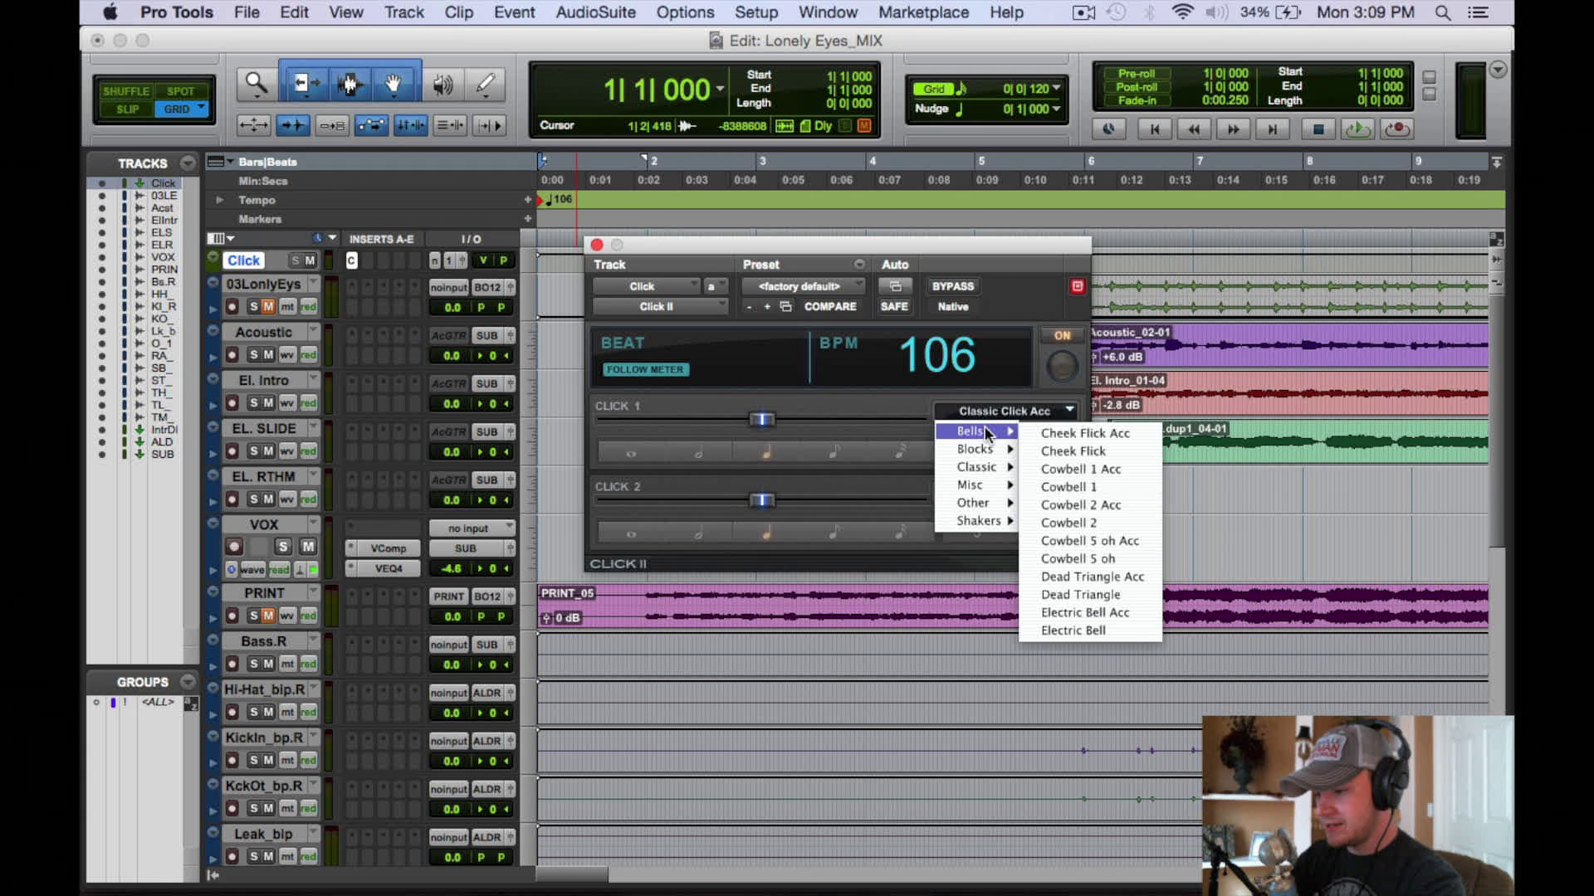
{"action": "left_click", "coordinate": [986, 478]}
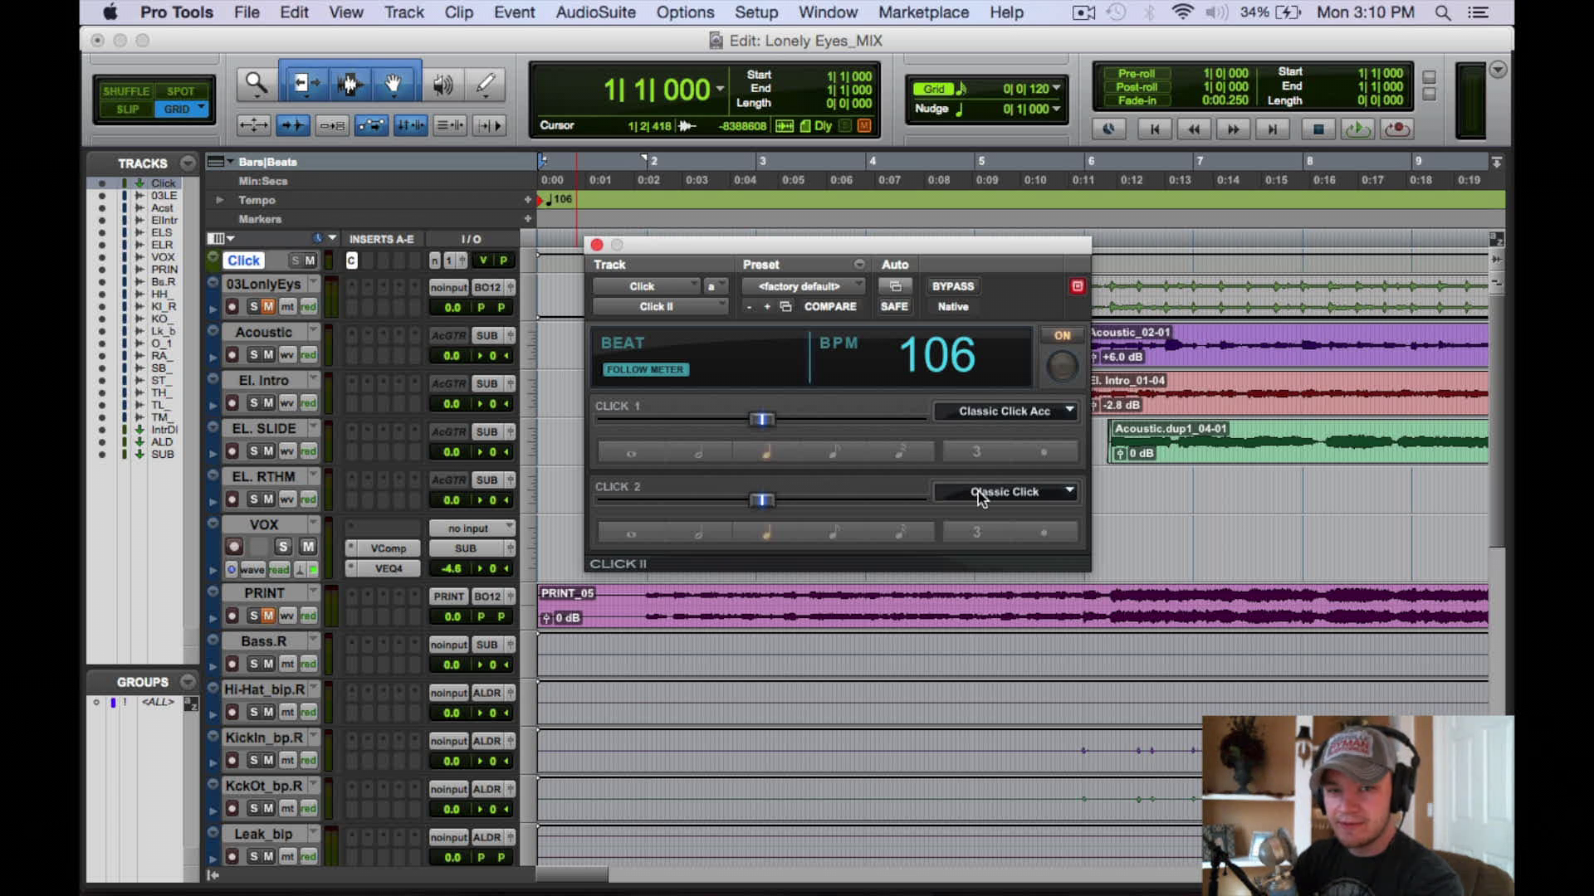
{"action": "left_click", "coordinate": [984, 497]}
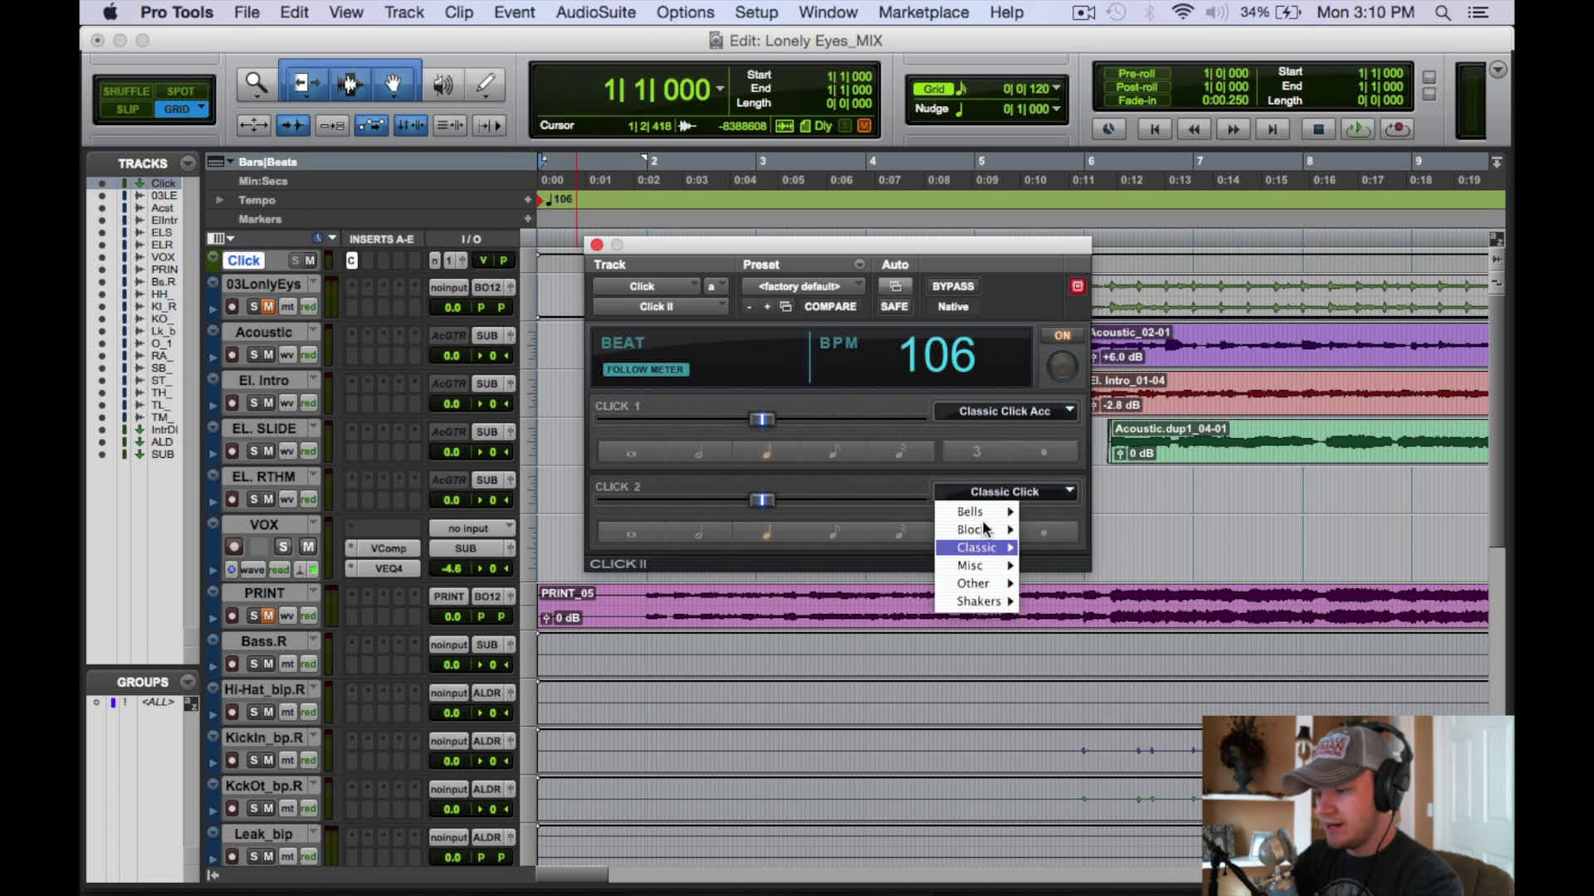
{"action": "left_click", "coordinate": [976, 505]}
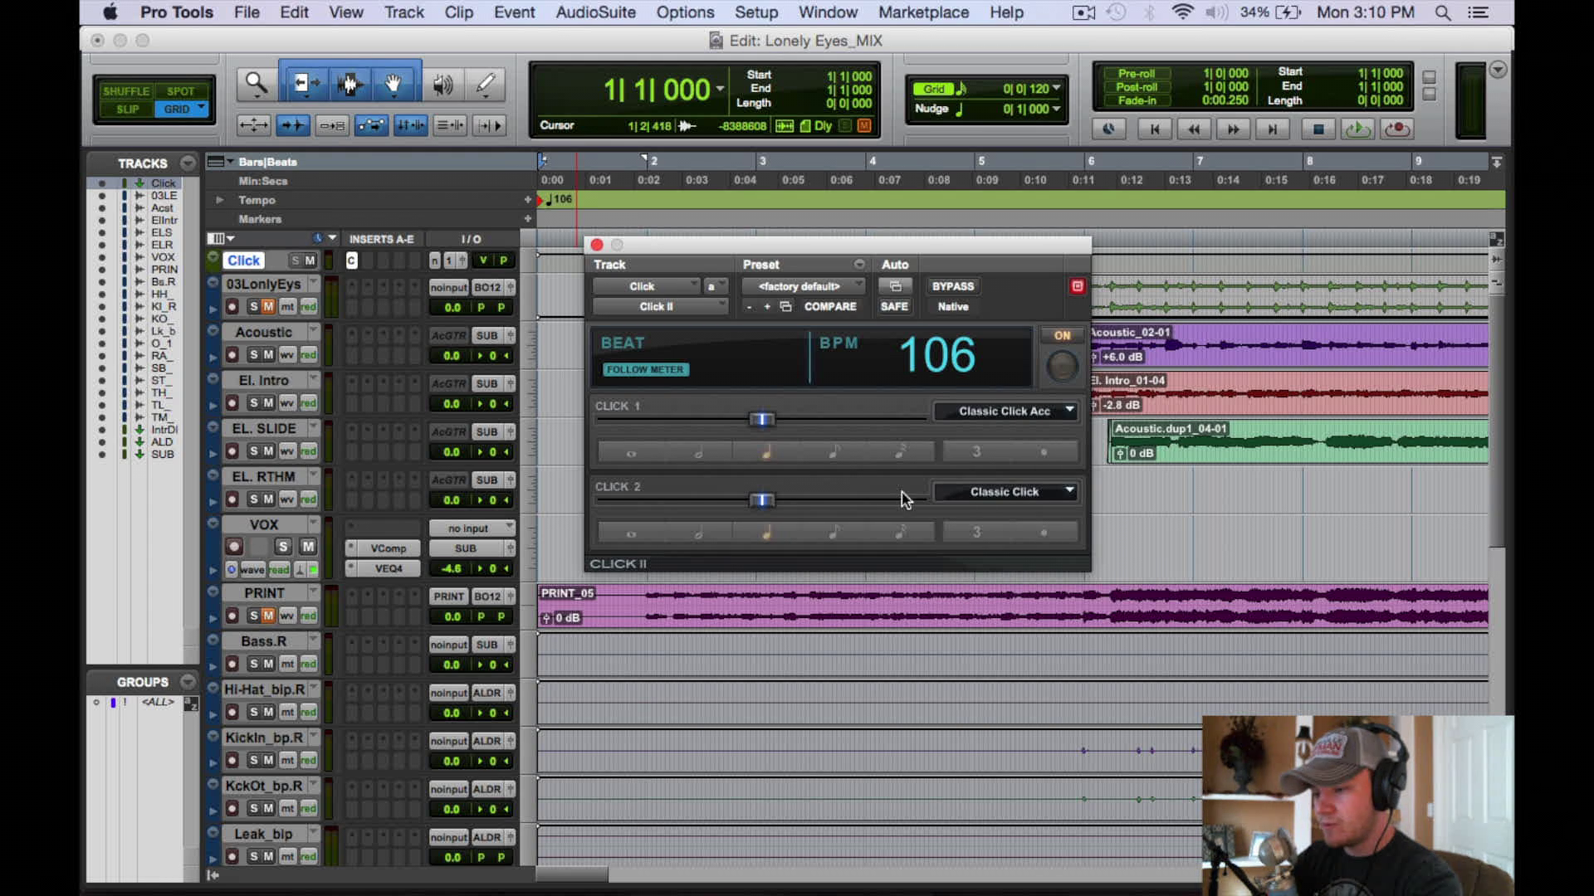
{"action": "left_click", "coordinate": [596, 244]}
{"action": "key", "text": "space"}
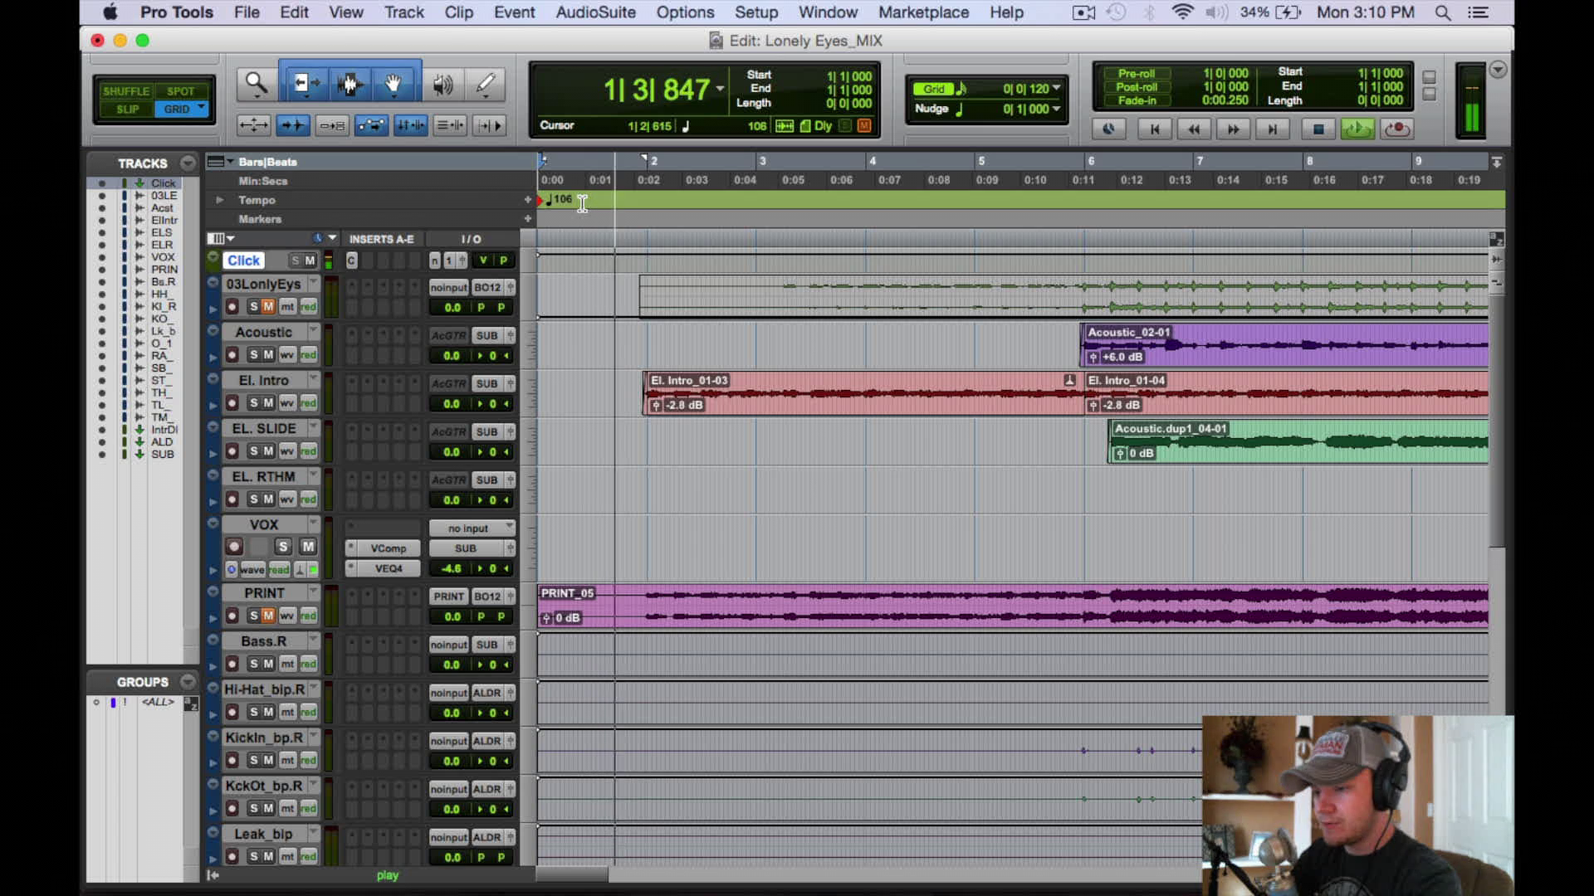
{"action": "key", "text": "space"}
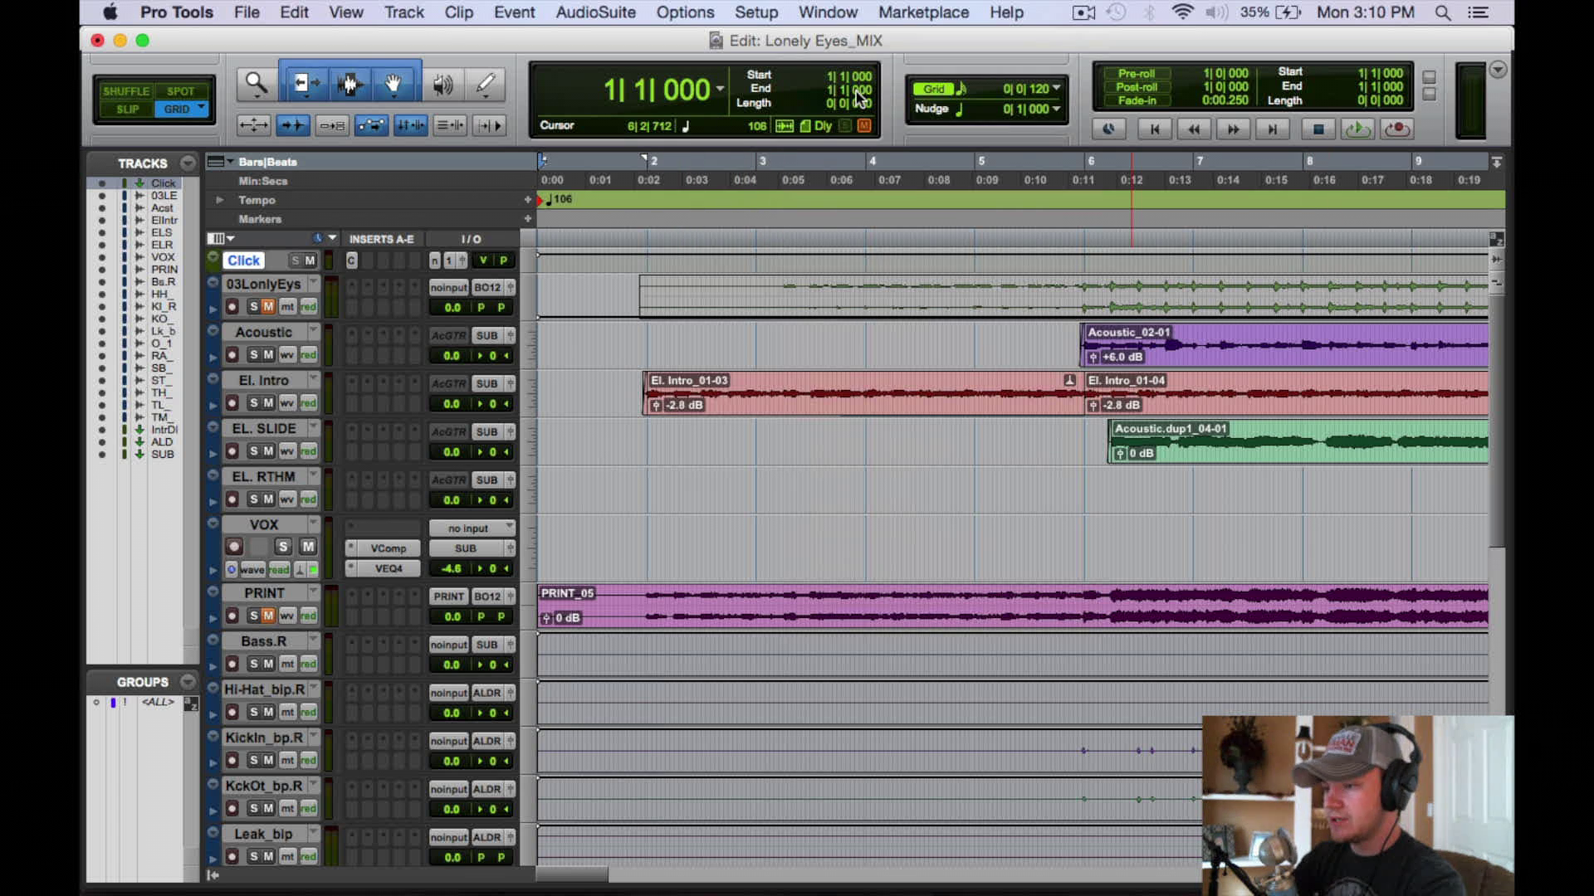
Show the floating Transport with All sections and place the playhead at 2|3|120 for a tempo change
{"action": "left_click", "coordinate": [839, 14]}
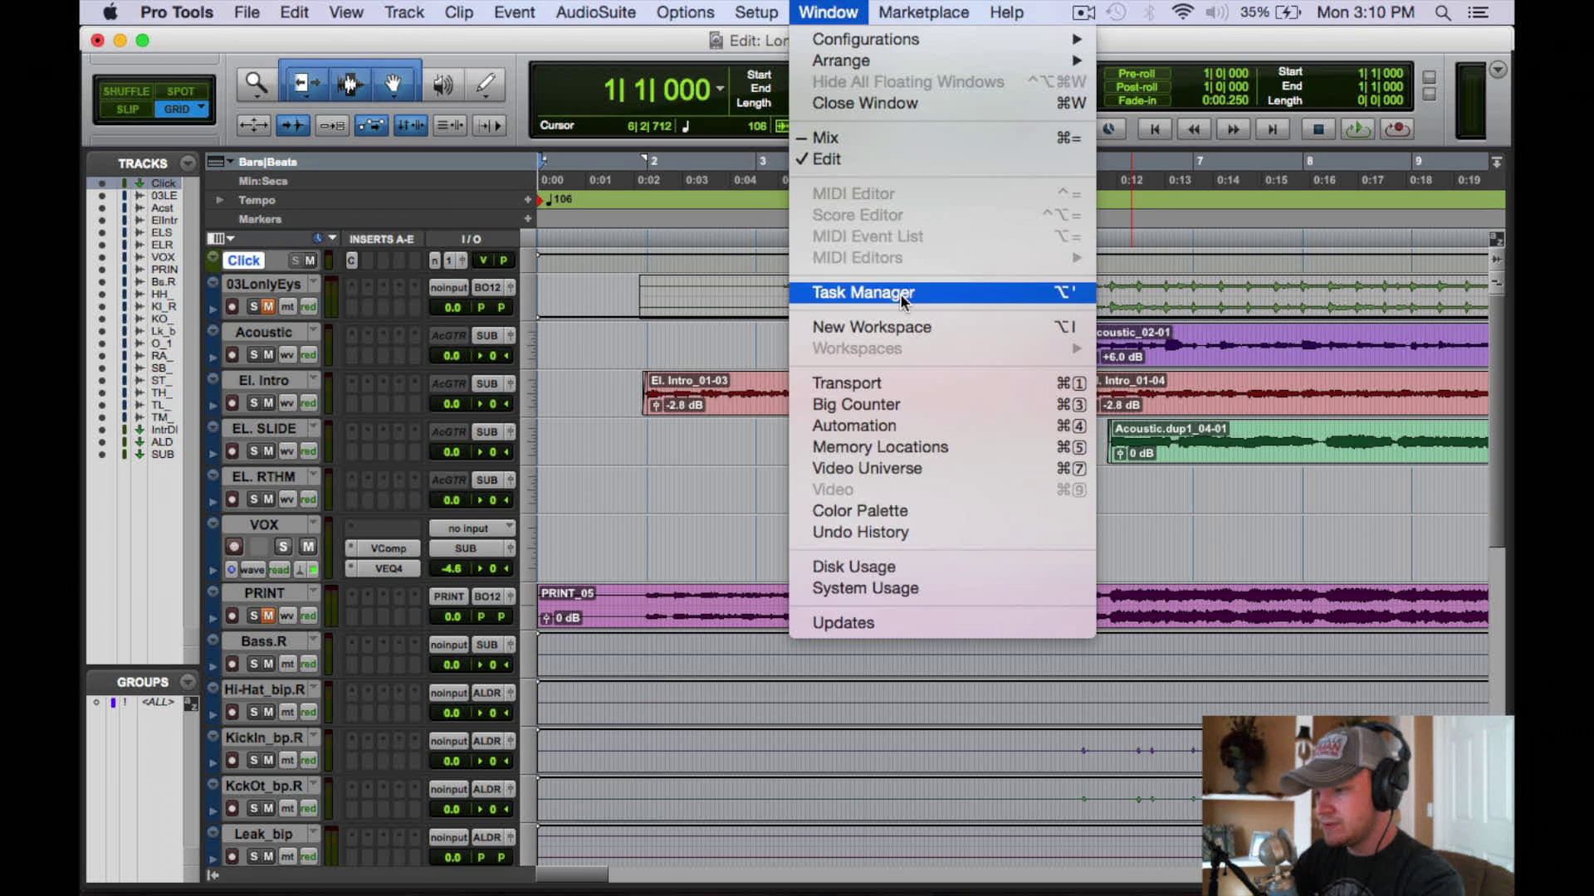
{"action": "left_click", "coordinate": [974, 383]}
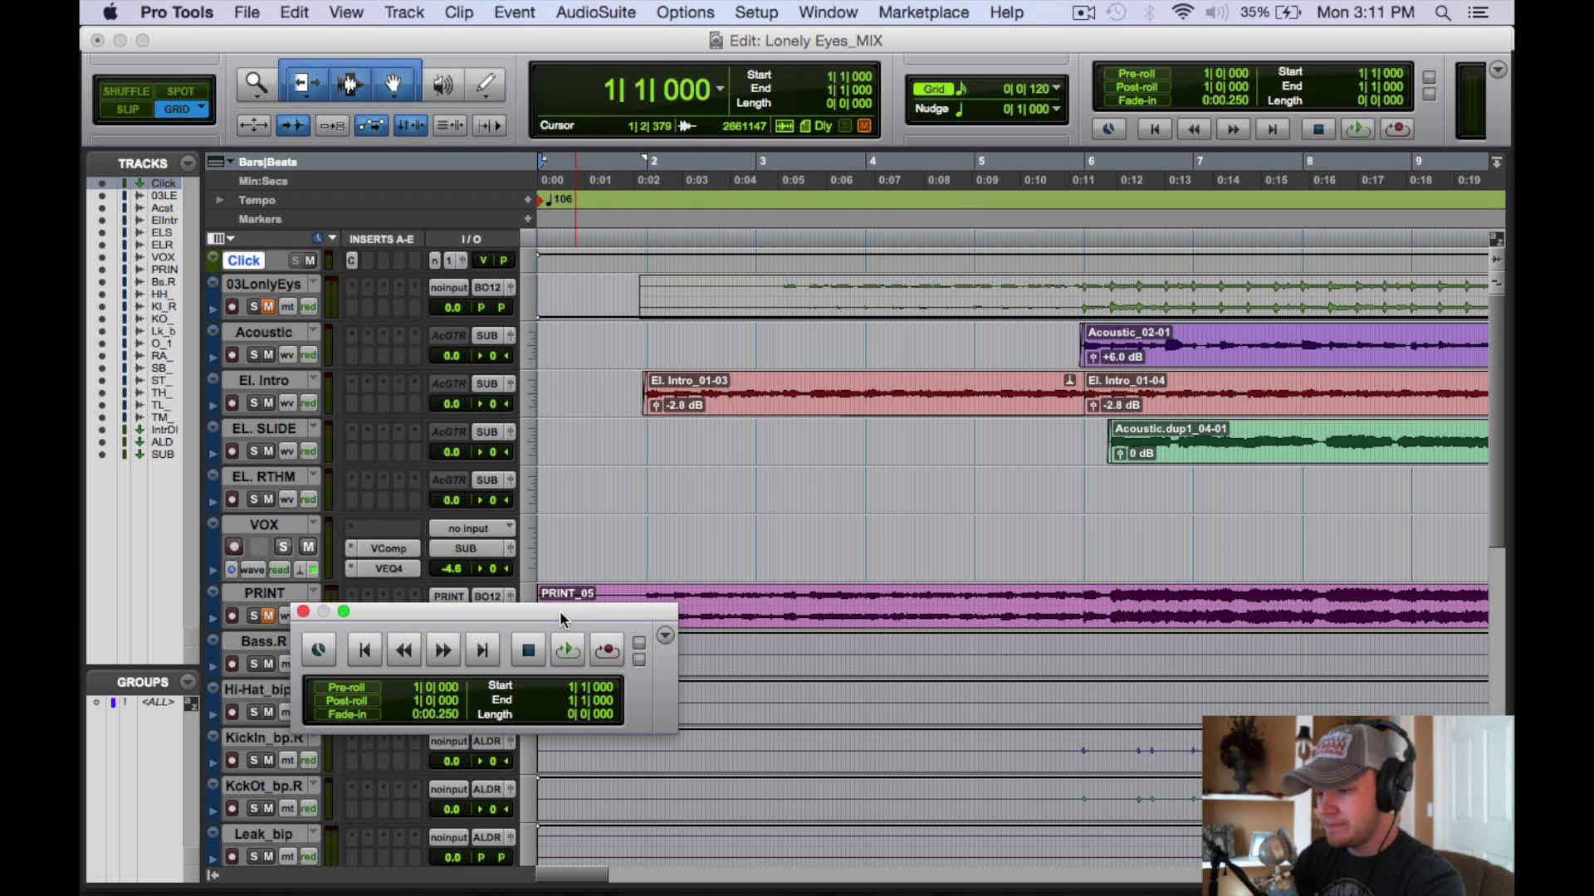
{"action": "left_click_drag", "start_coordinate": [562, 619], "coordinate": [766, 571]}
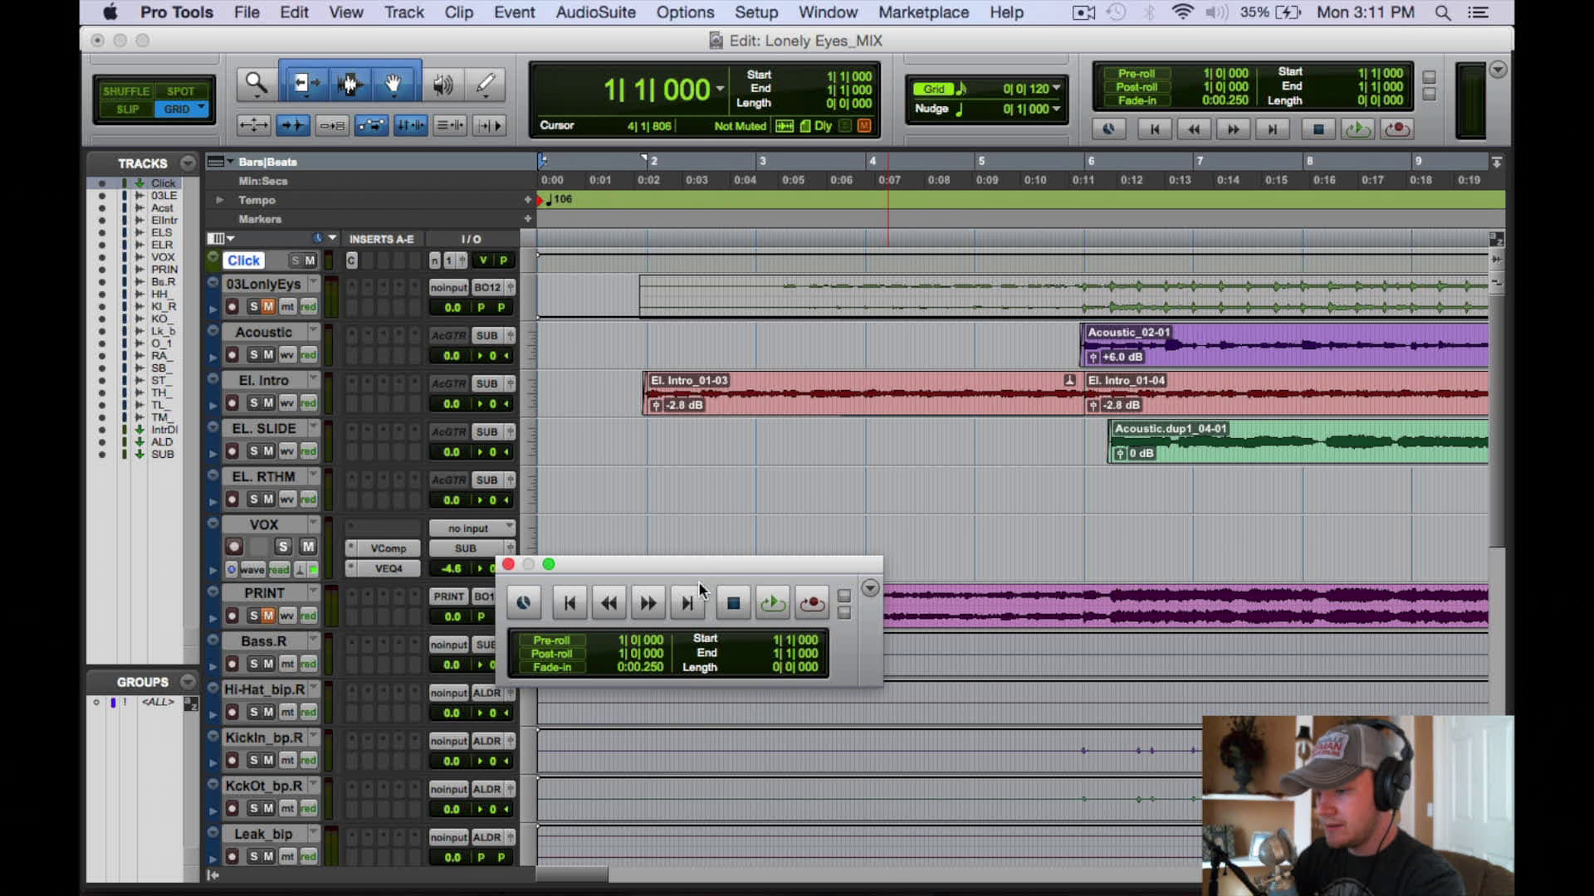
{"action": "left_click", "coordinate": [870, 590]}
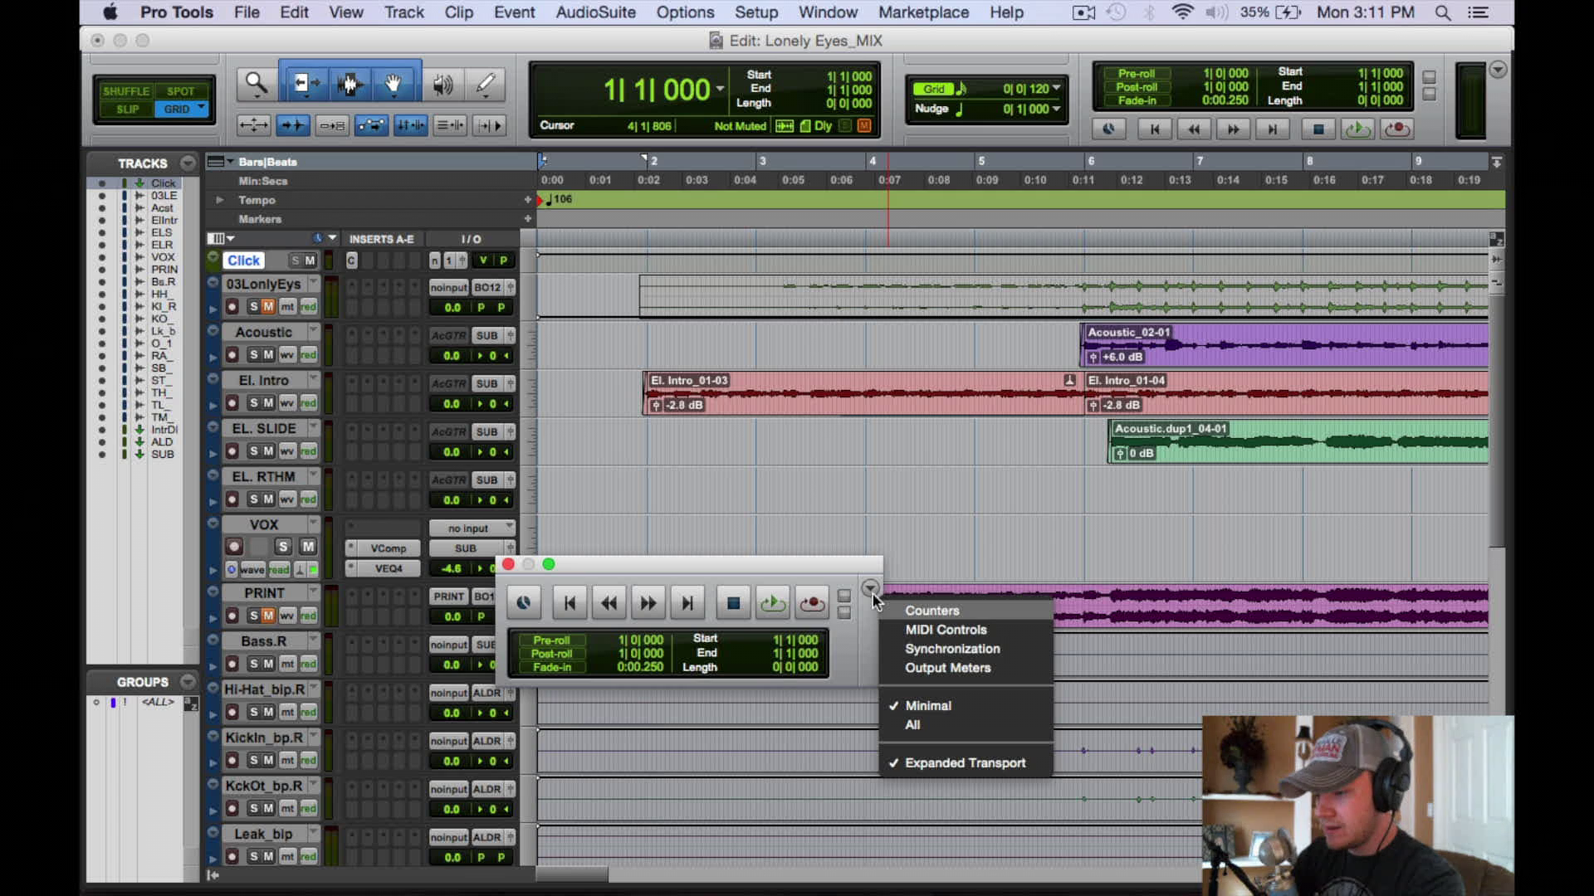
{"action": "left_click", "coordinate": [916, 727]}
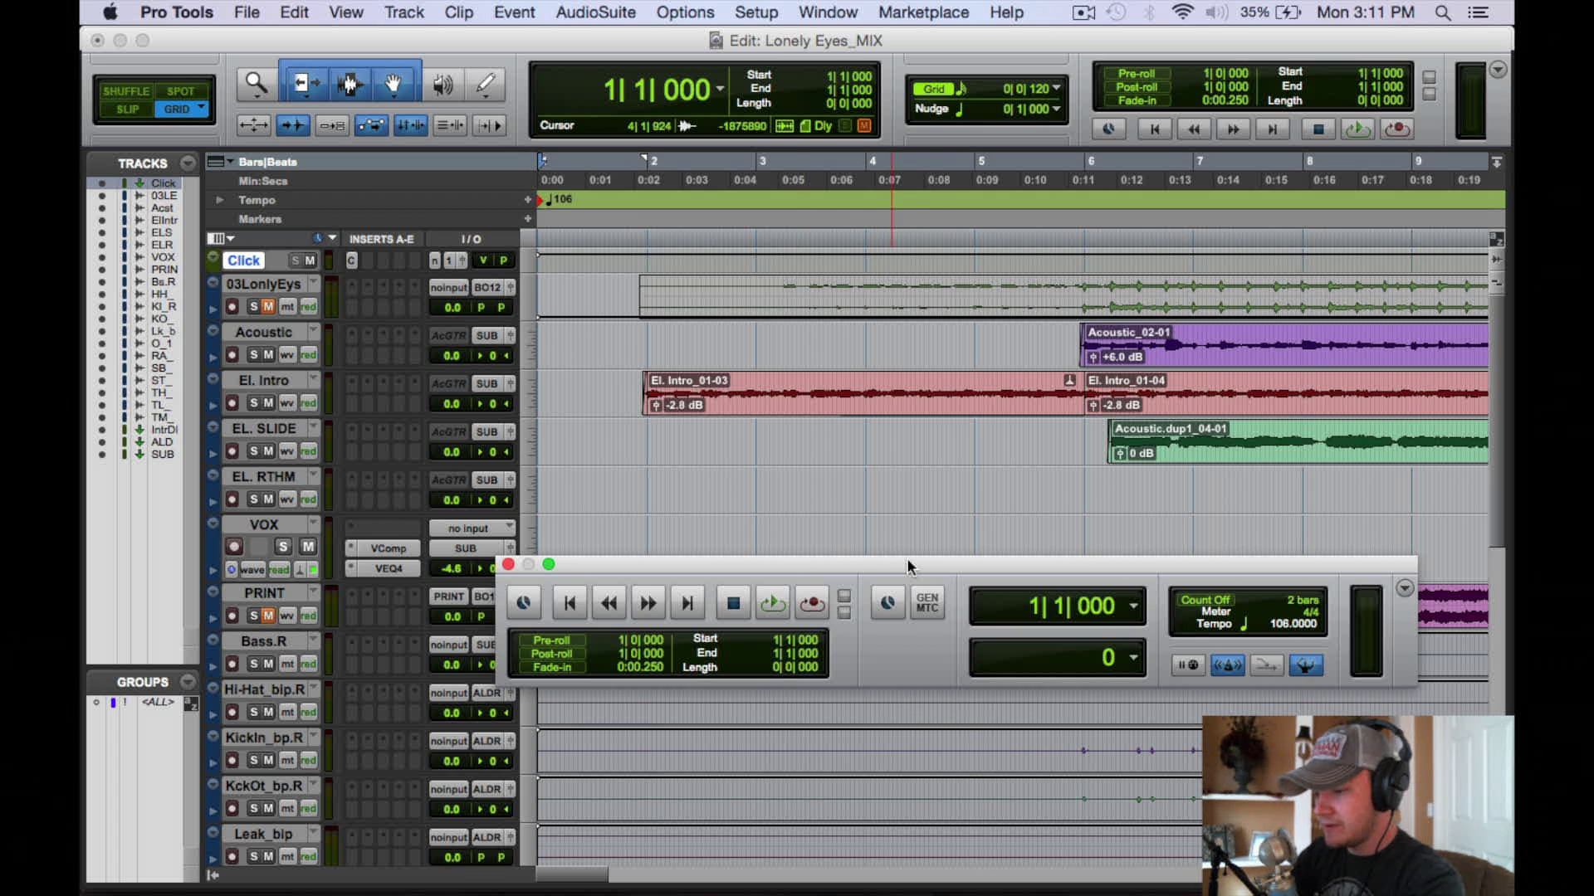
{"action": "left_click_drag", "start_coordinate": [907, 567], "coordinate": [754, 478]}
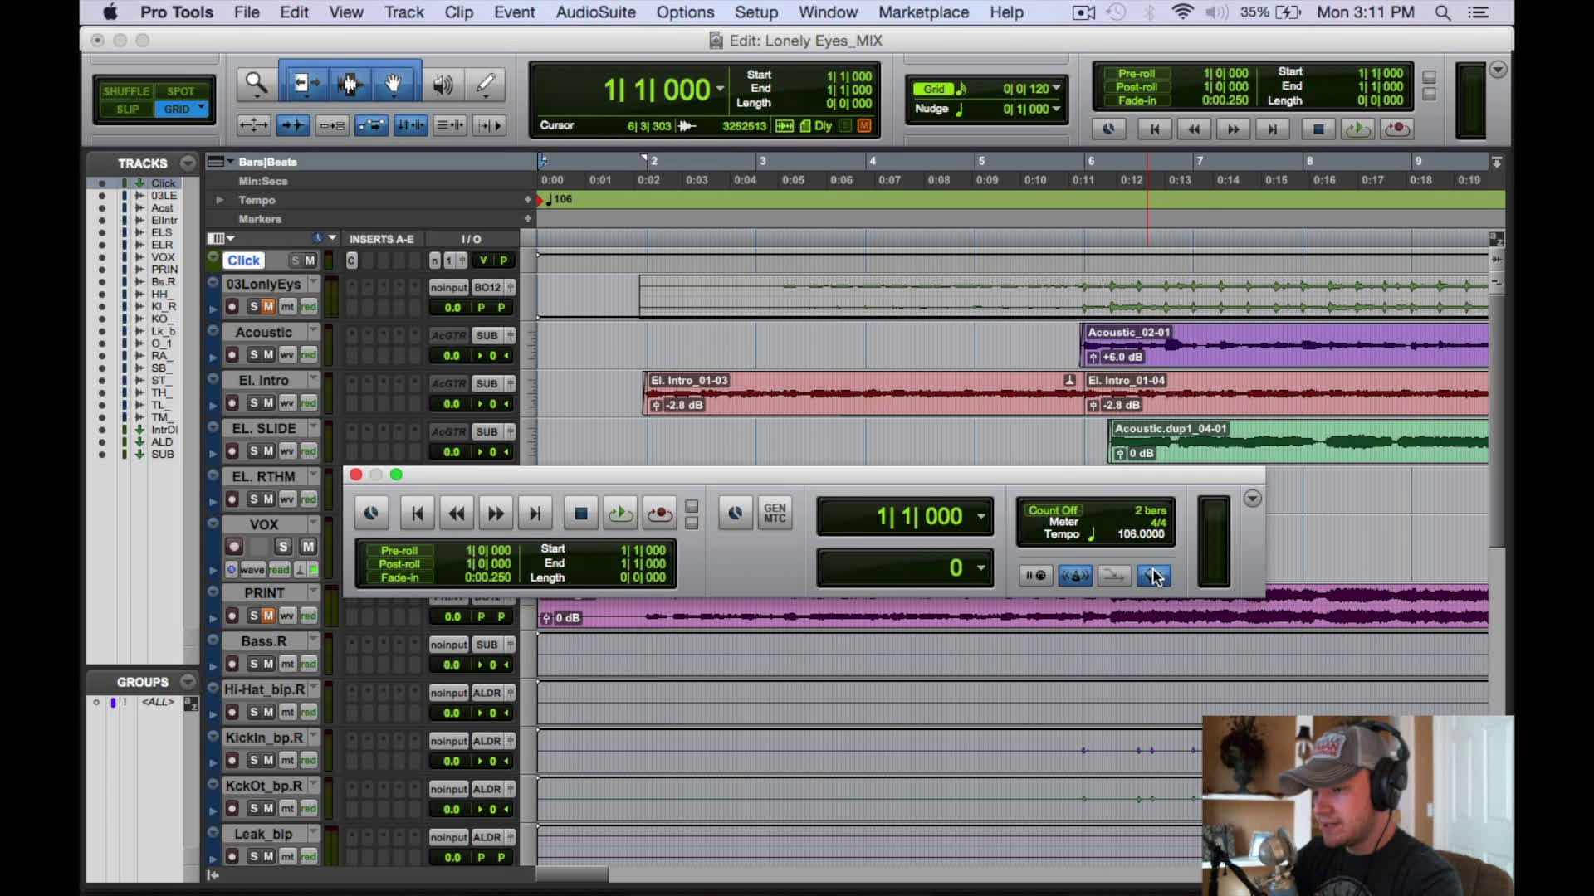
{"action": "left_click", "coordinate": [707, 164]}
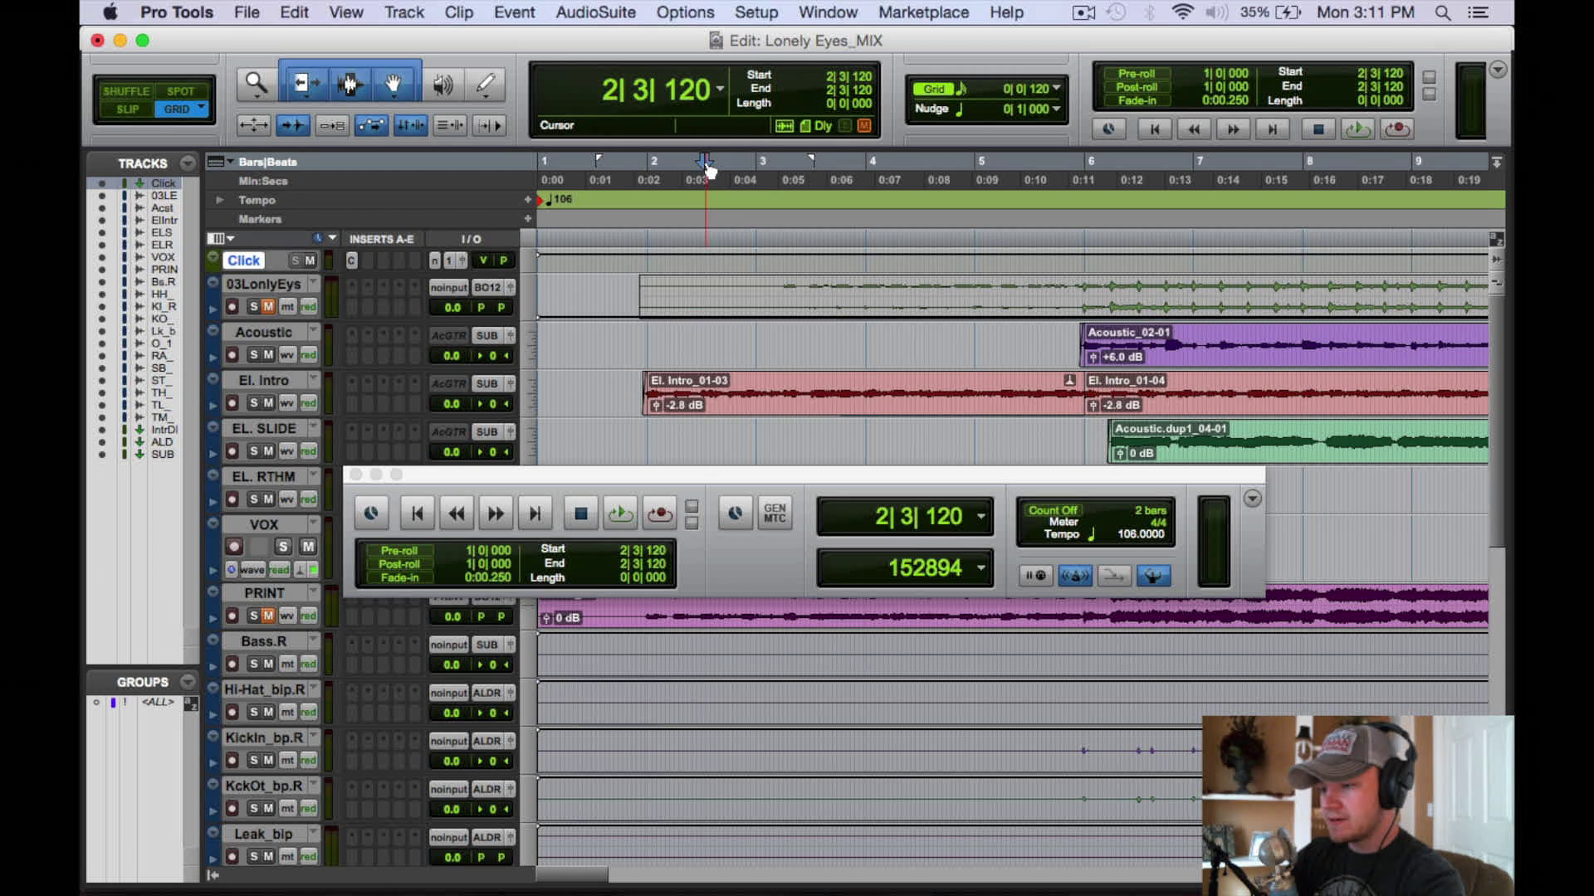
{"action": "left_click", "coordinate": [528, 201]}
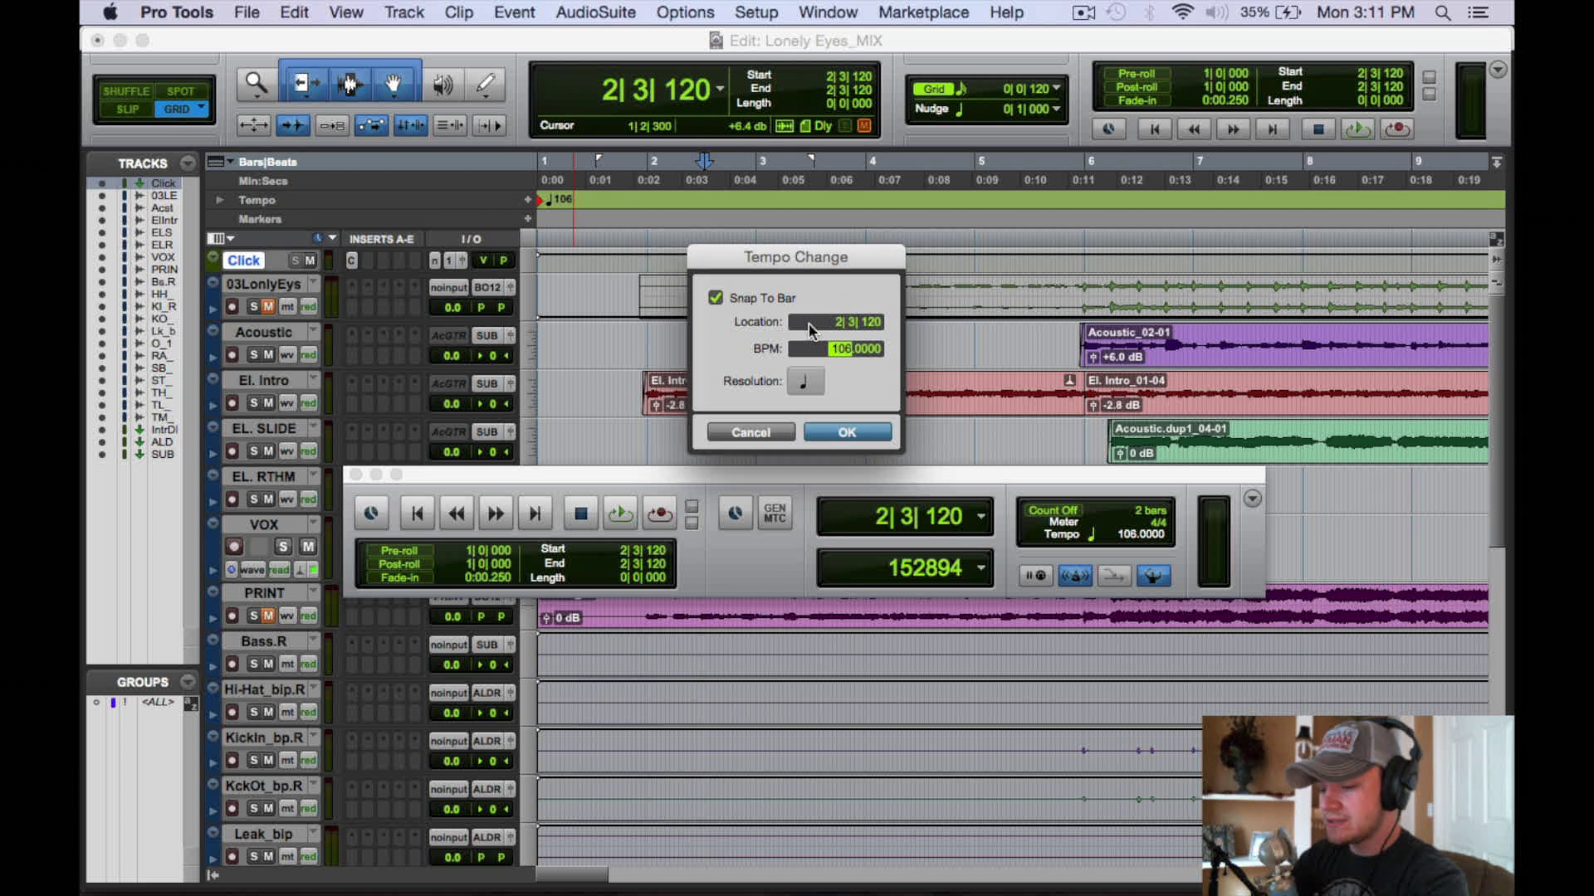
Enter 108 BPM for the new tempo change at bar 3
{"action": "type", "text": "108"}
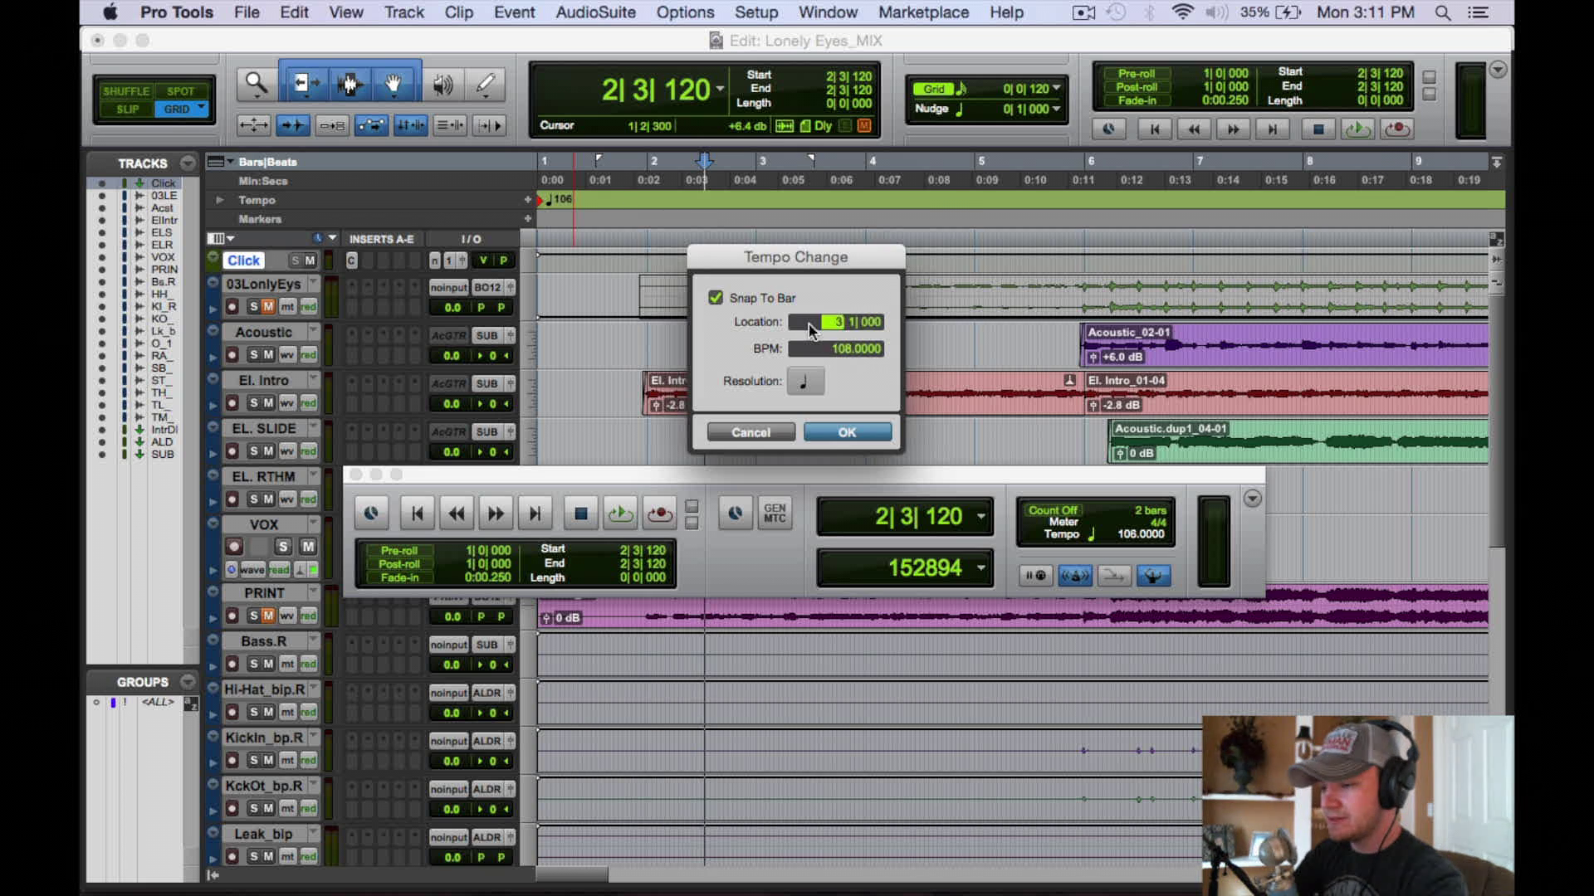
{"action": "key", "text": "Return"}
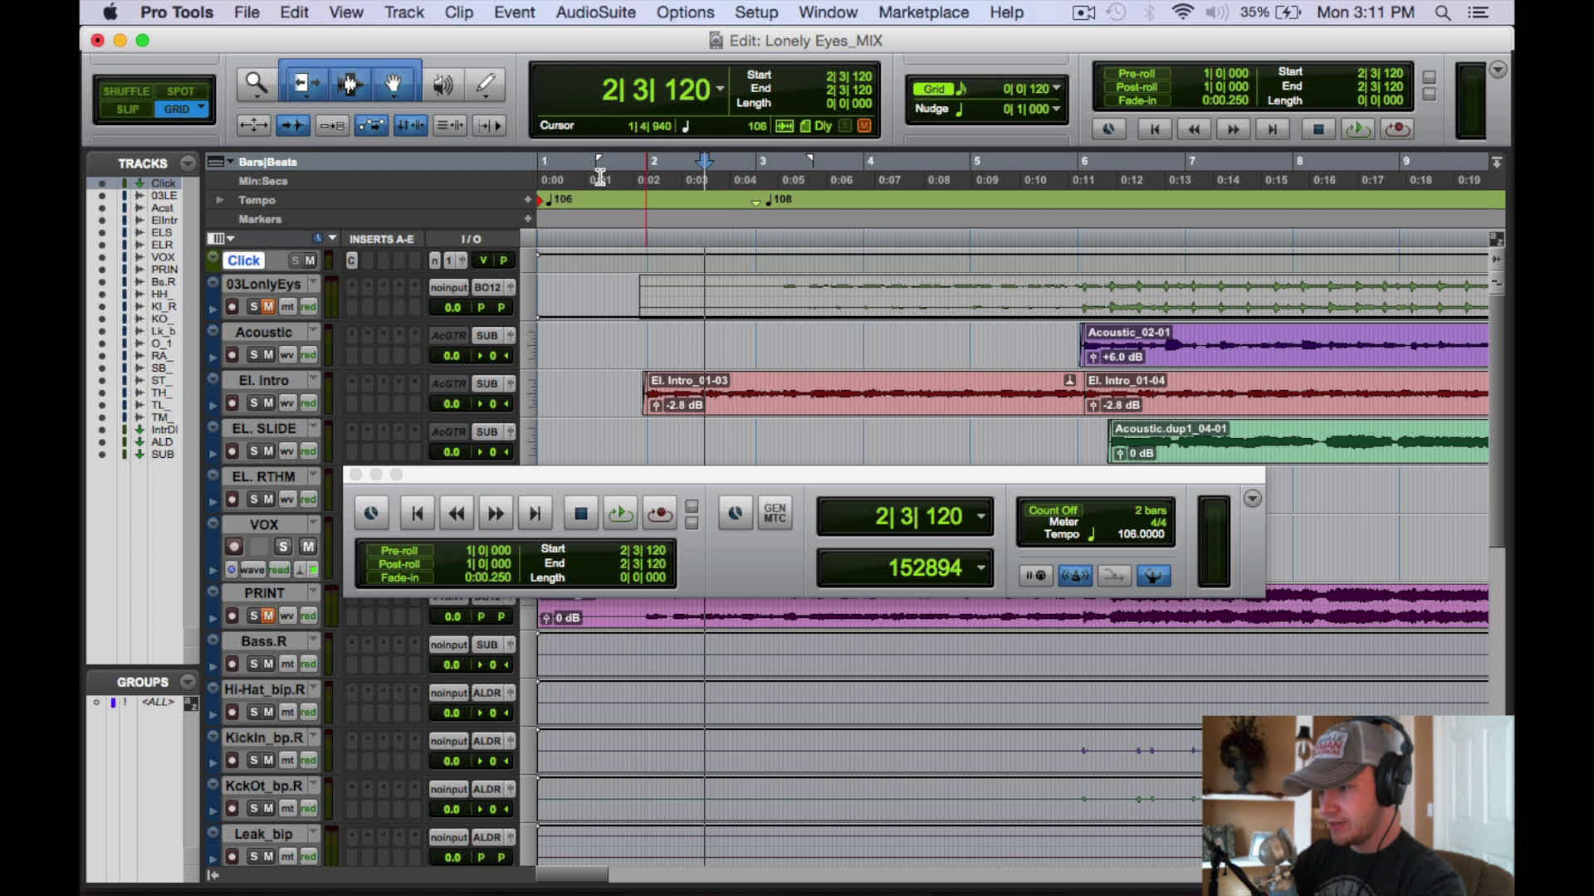
Close the Transport, solo the Click track, and play from bar 1 to hear the click
{"action": "left_click", "coordinate": [355, 475]}
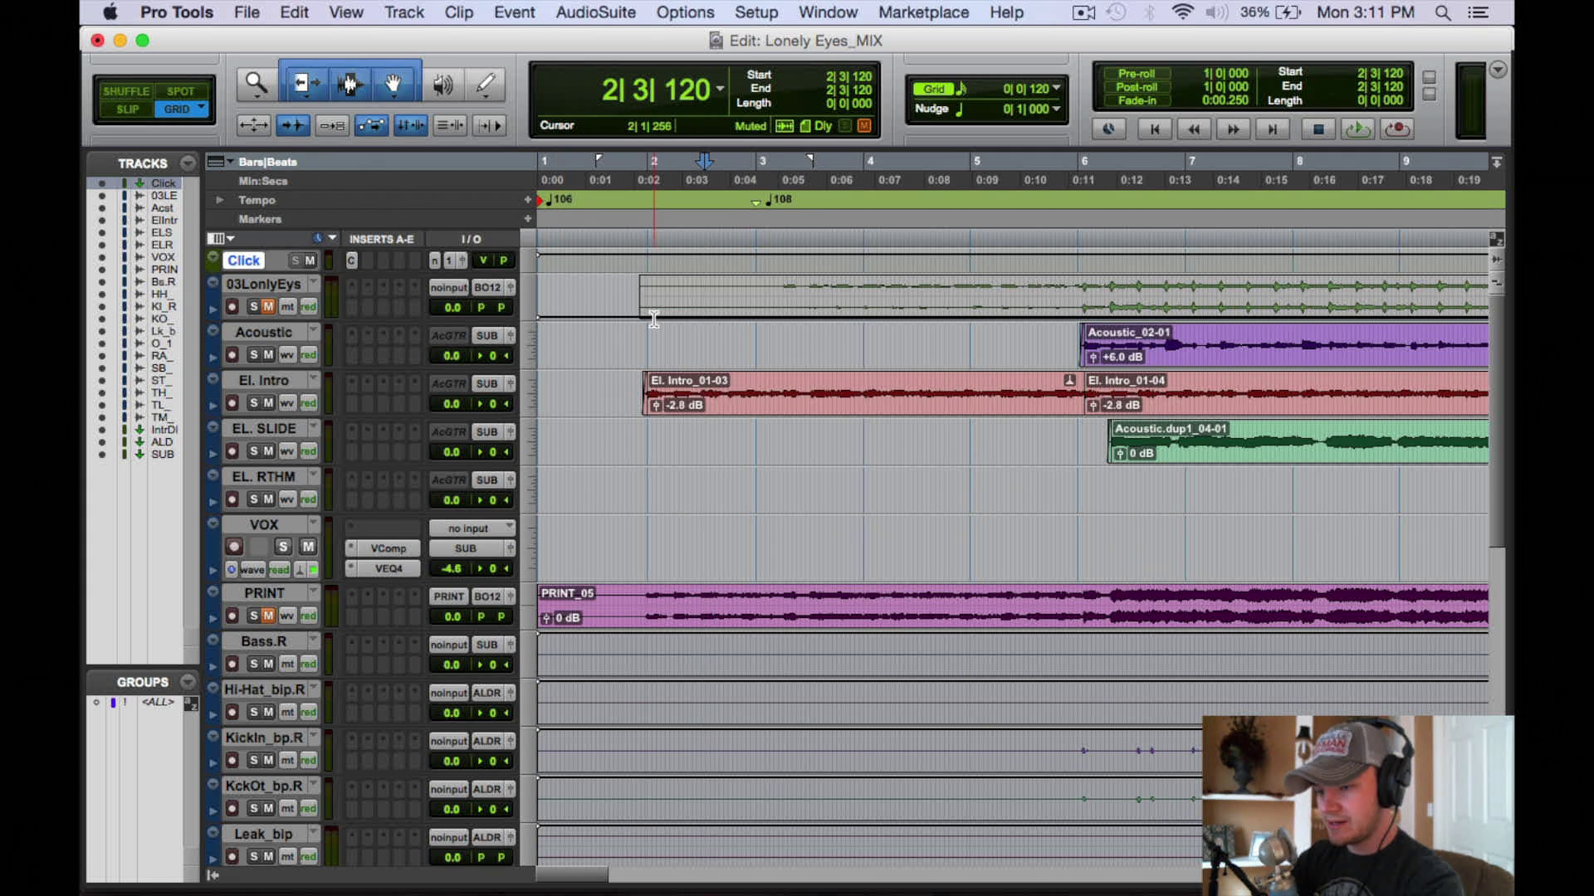
{"action": "left_click", "coordinate": [296, 262]}
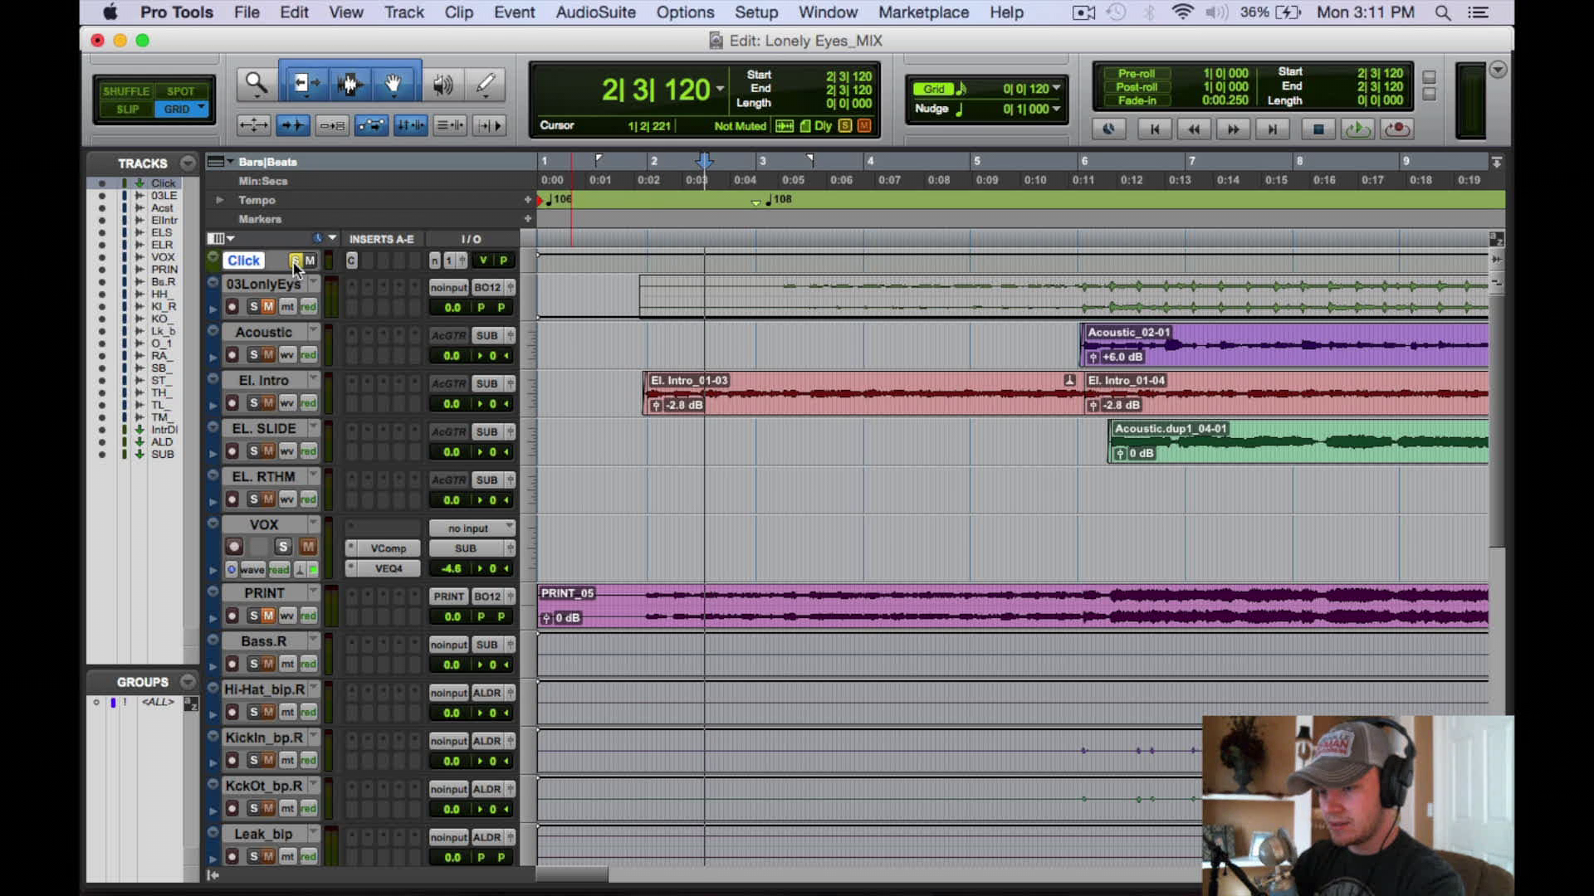
{"action": "left_click", "coordinate": [561, 165]}
{"action": "key", "text": "space"}
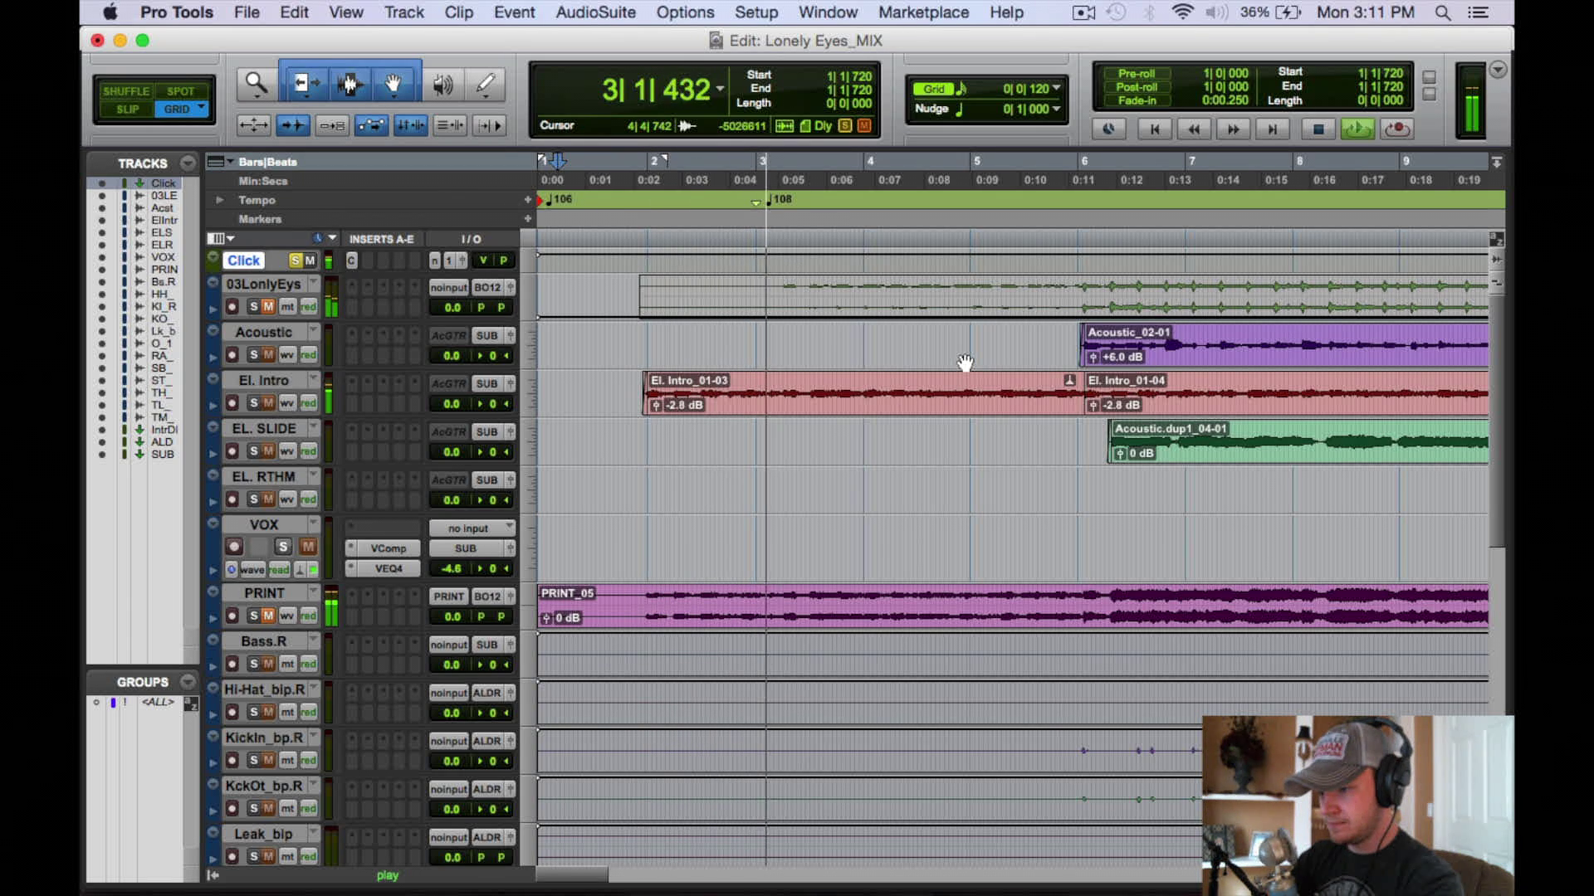
{"action": "key", "text": "space"}
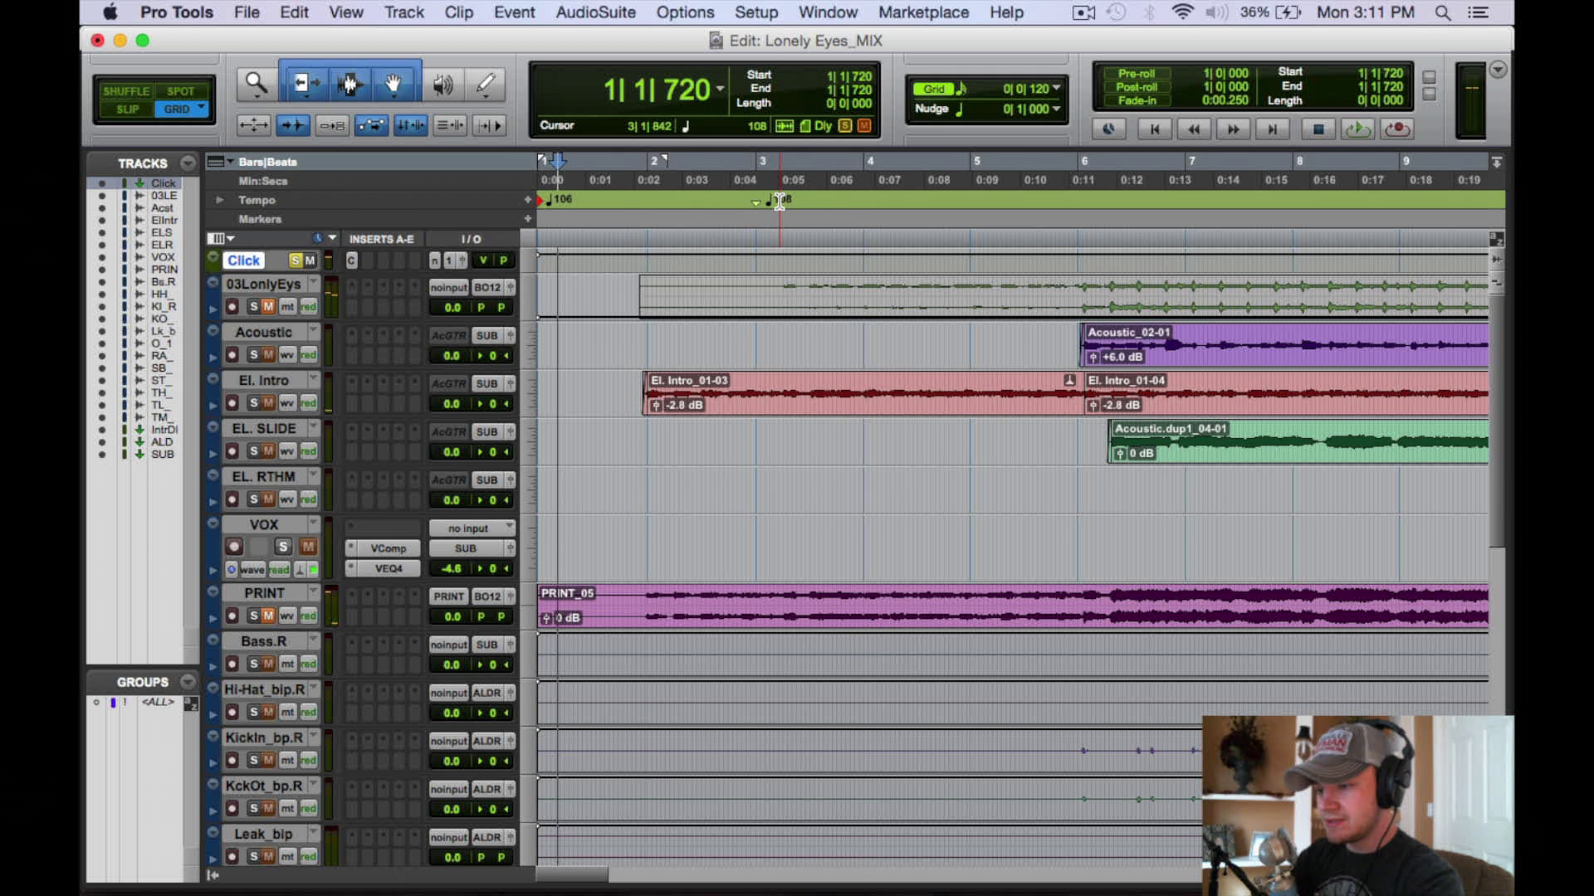
Change the bar 3 tempo marker from 108 to 160 BPM and play through it
{"action": "double_click", "coordinate": [755, 202]}
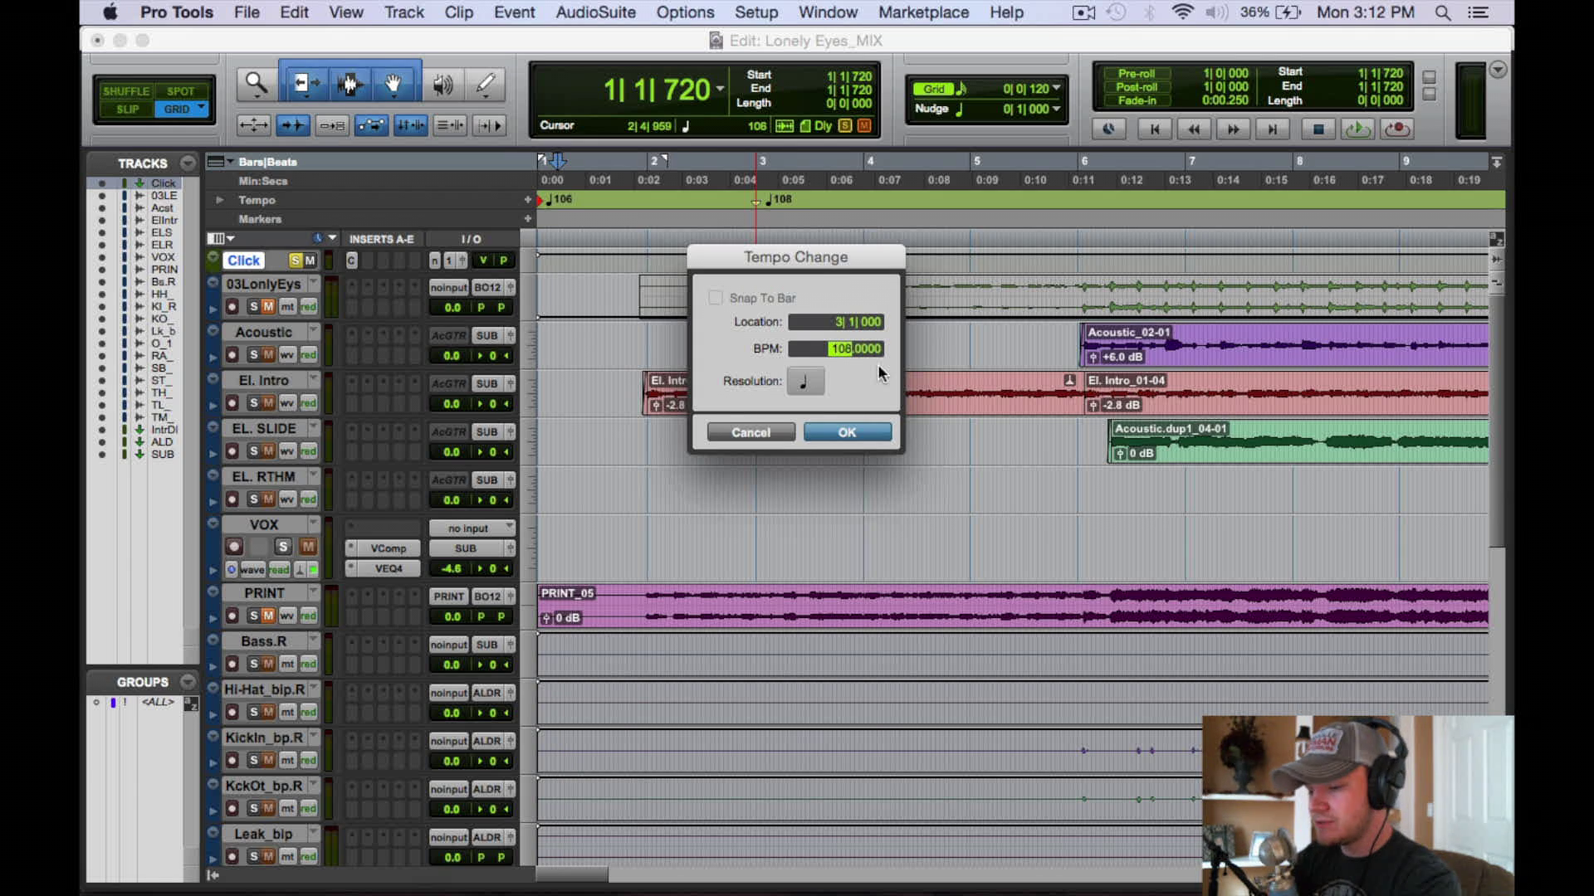
{"action": "type", "text": "160"}
{"action": "key", "text": "Return"}
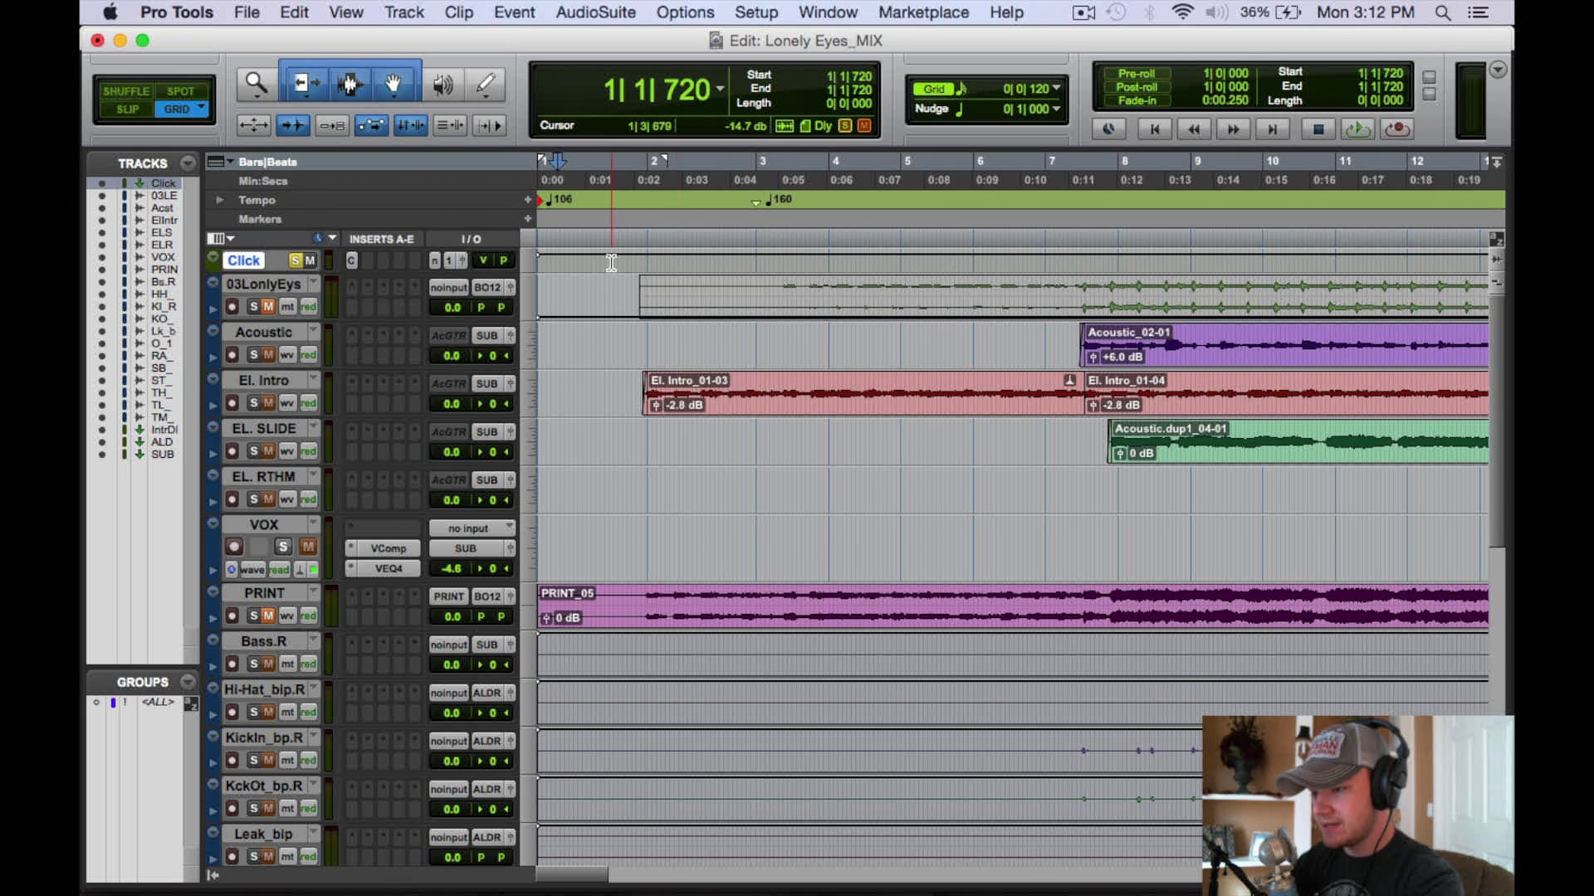
{"action": "key", "text": "space"}
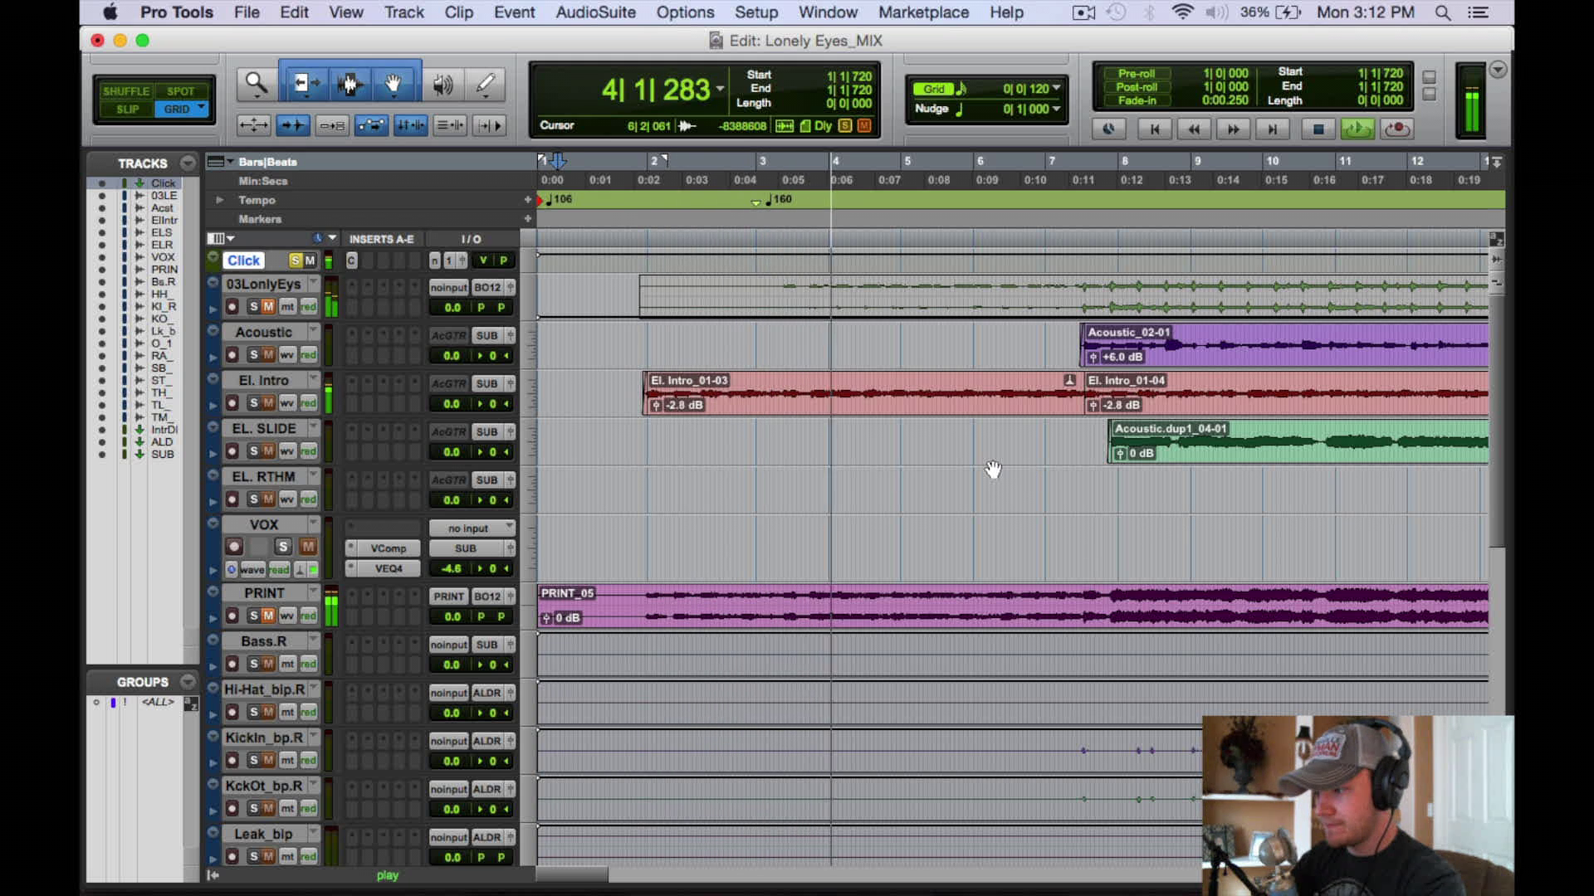
{"action": "key", "text": "space"}
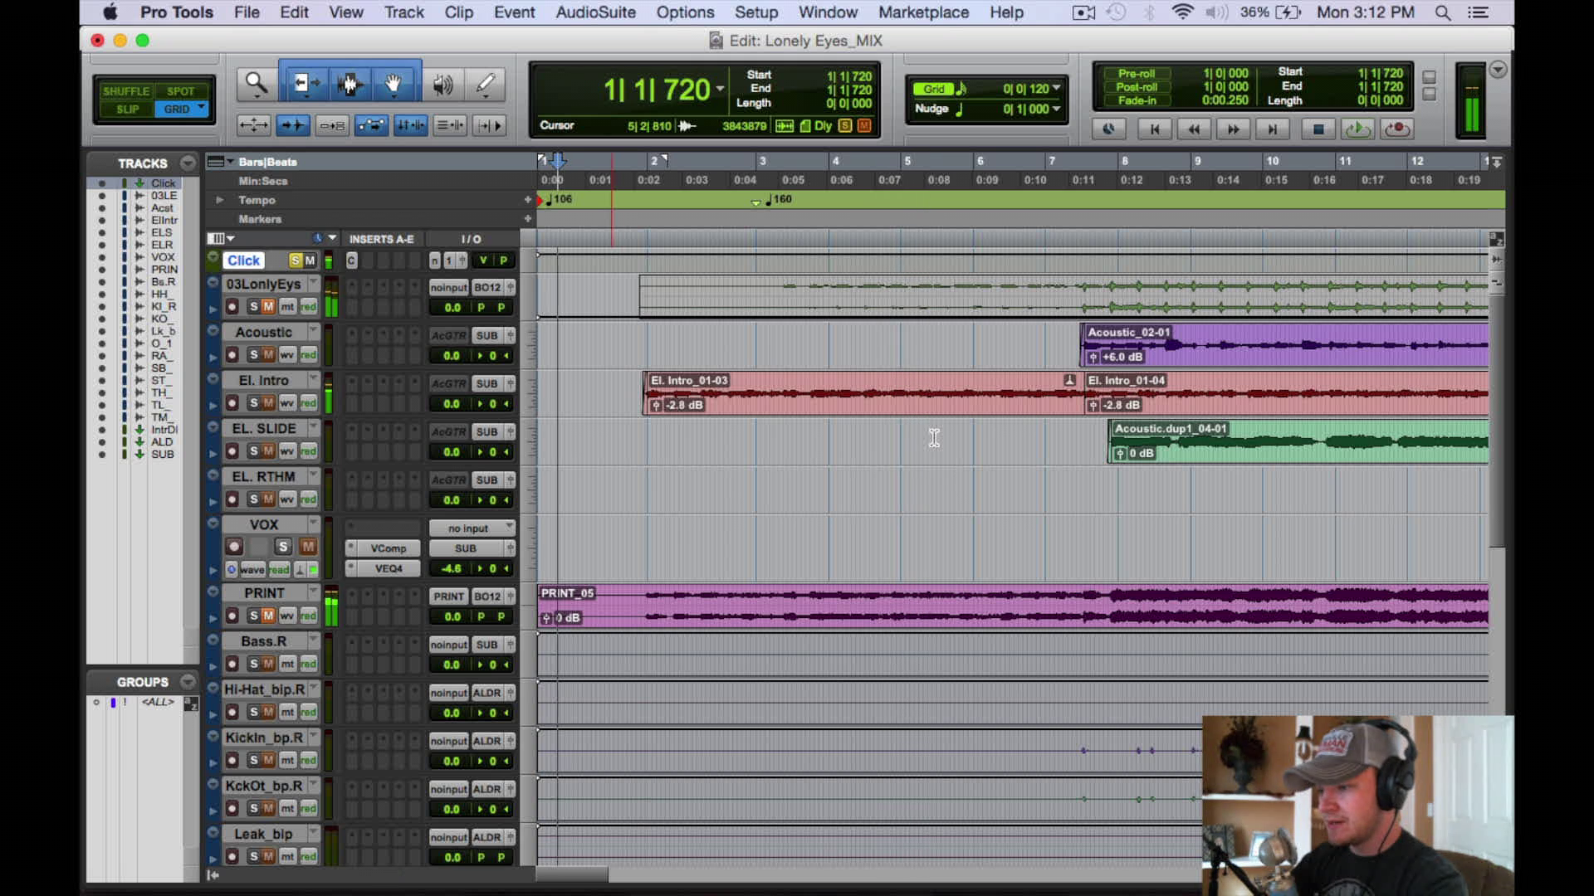
{"action": "double_click", "coordinate": [755, 201]}
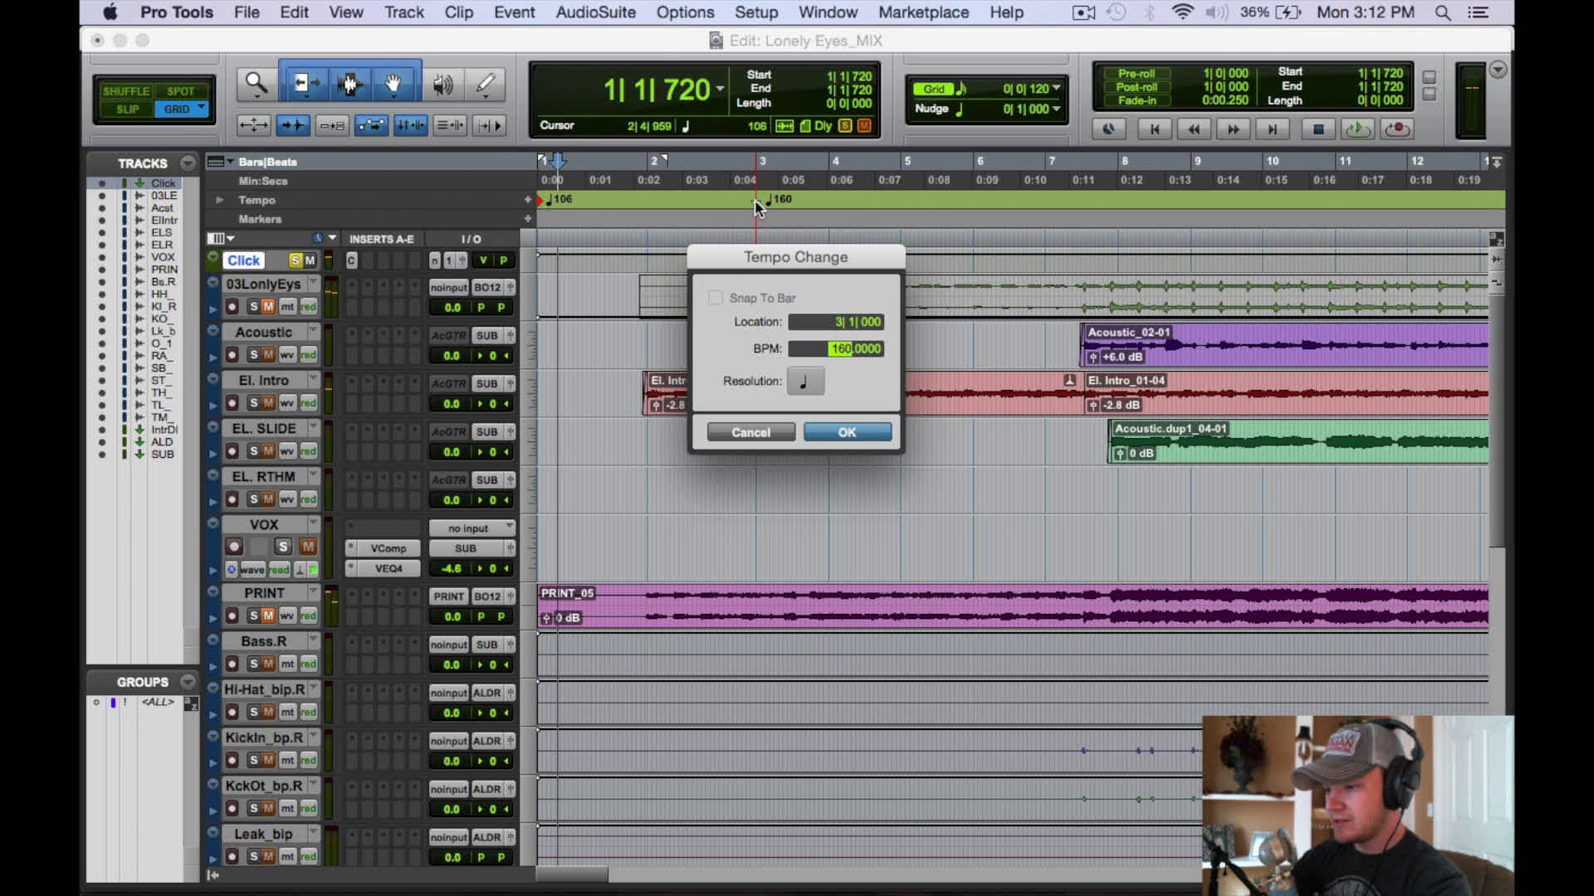
{"action": "type", "text": "120"}
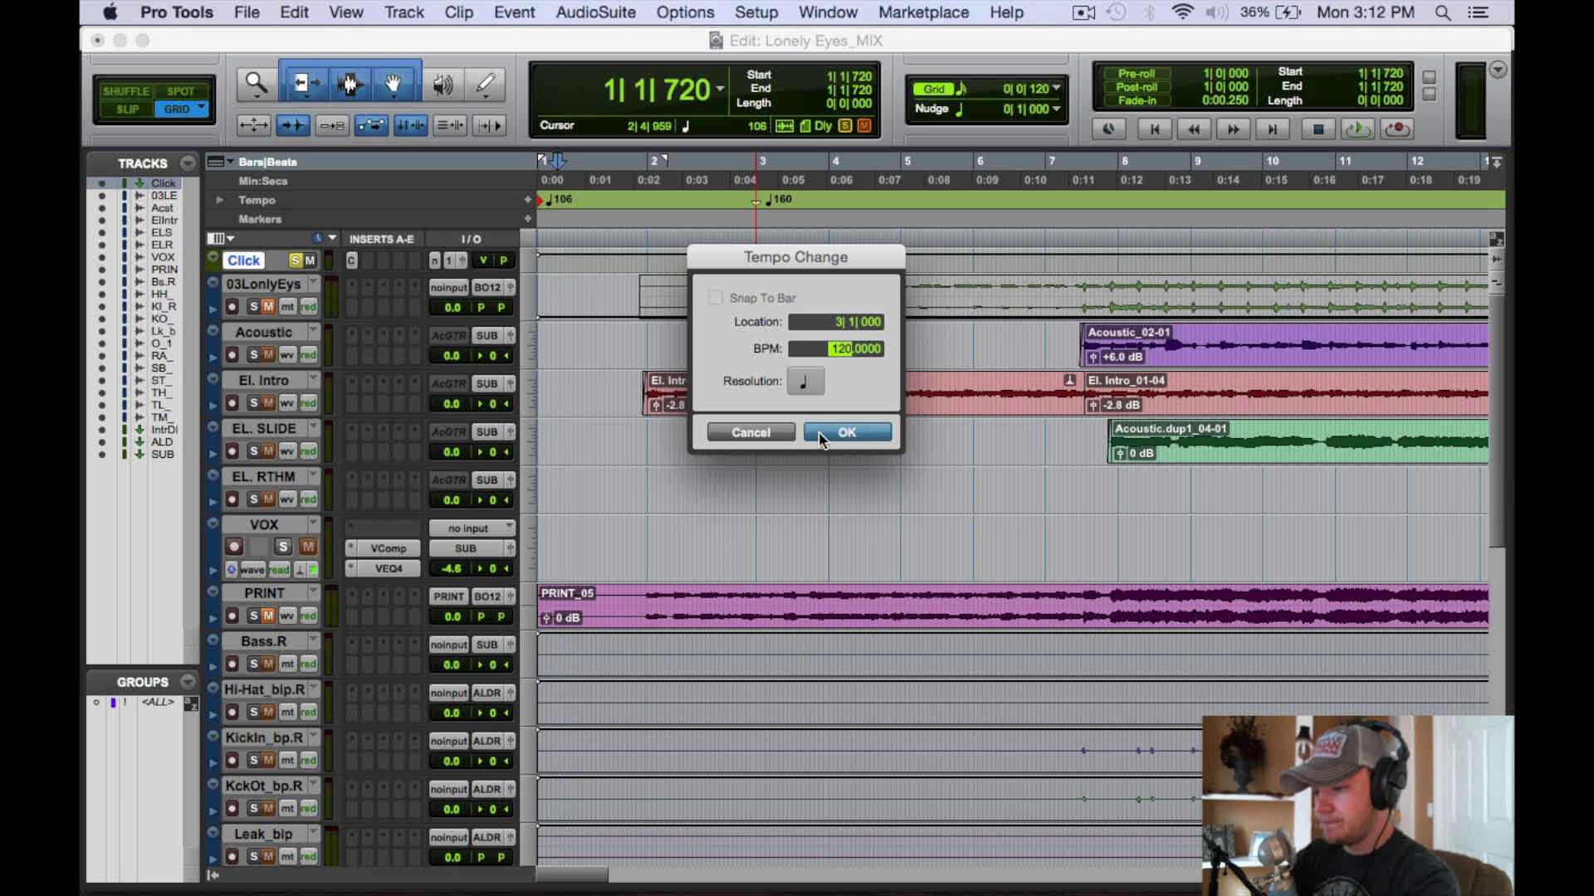
{"action": "left_click", "coordinate": [751, 432]}
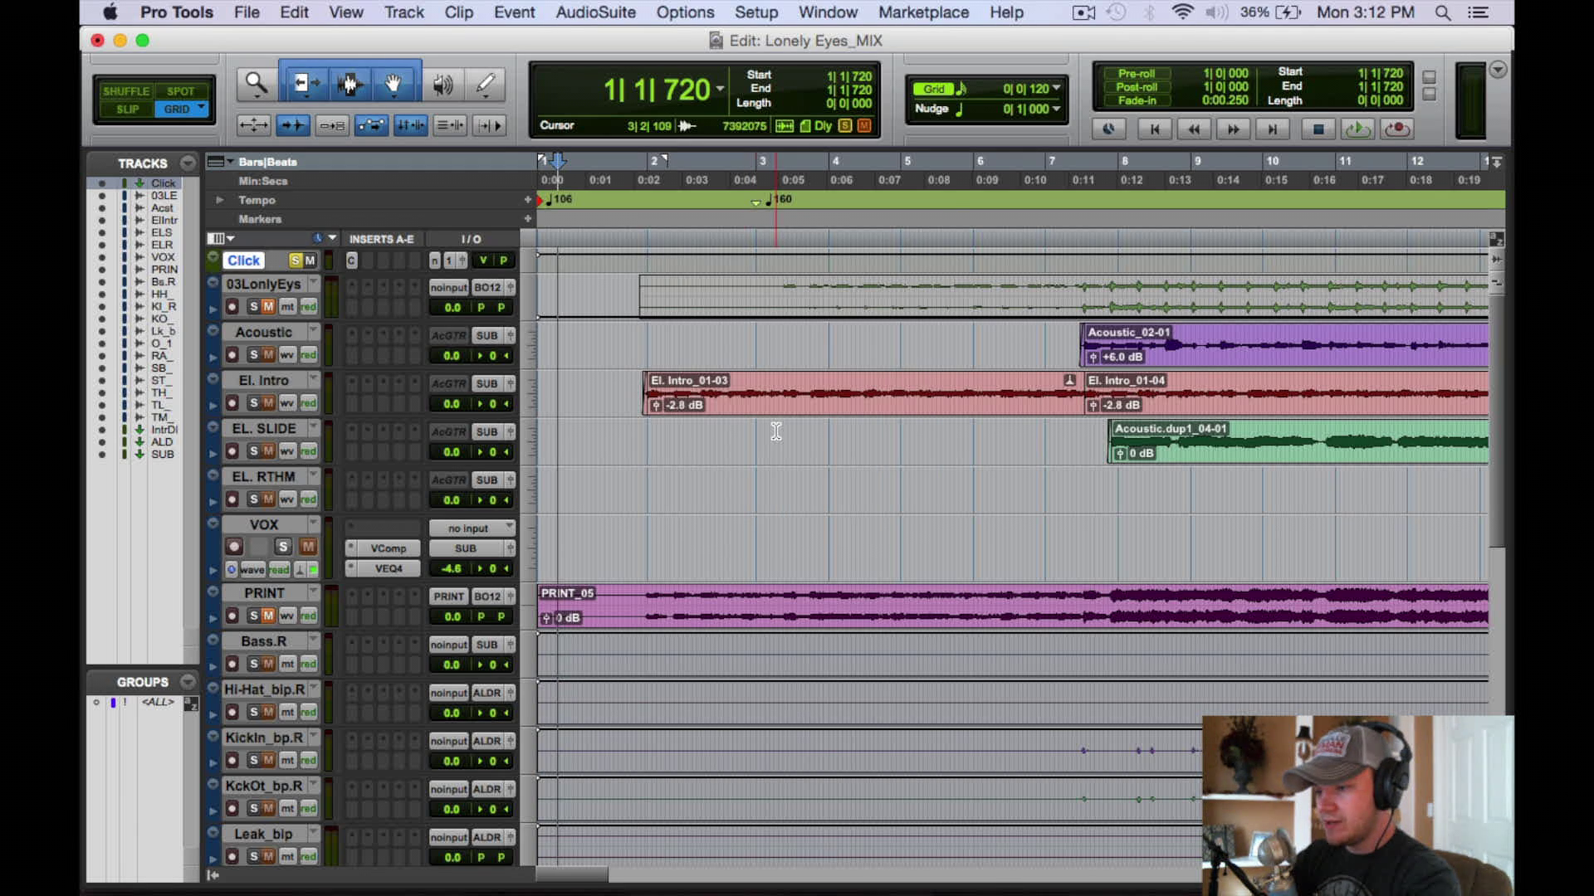
{"action": "left_click", "coordinate": [751, 12]}
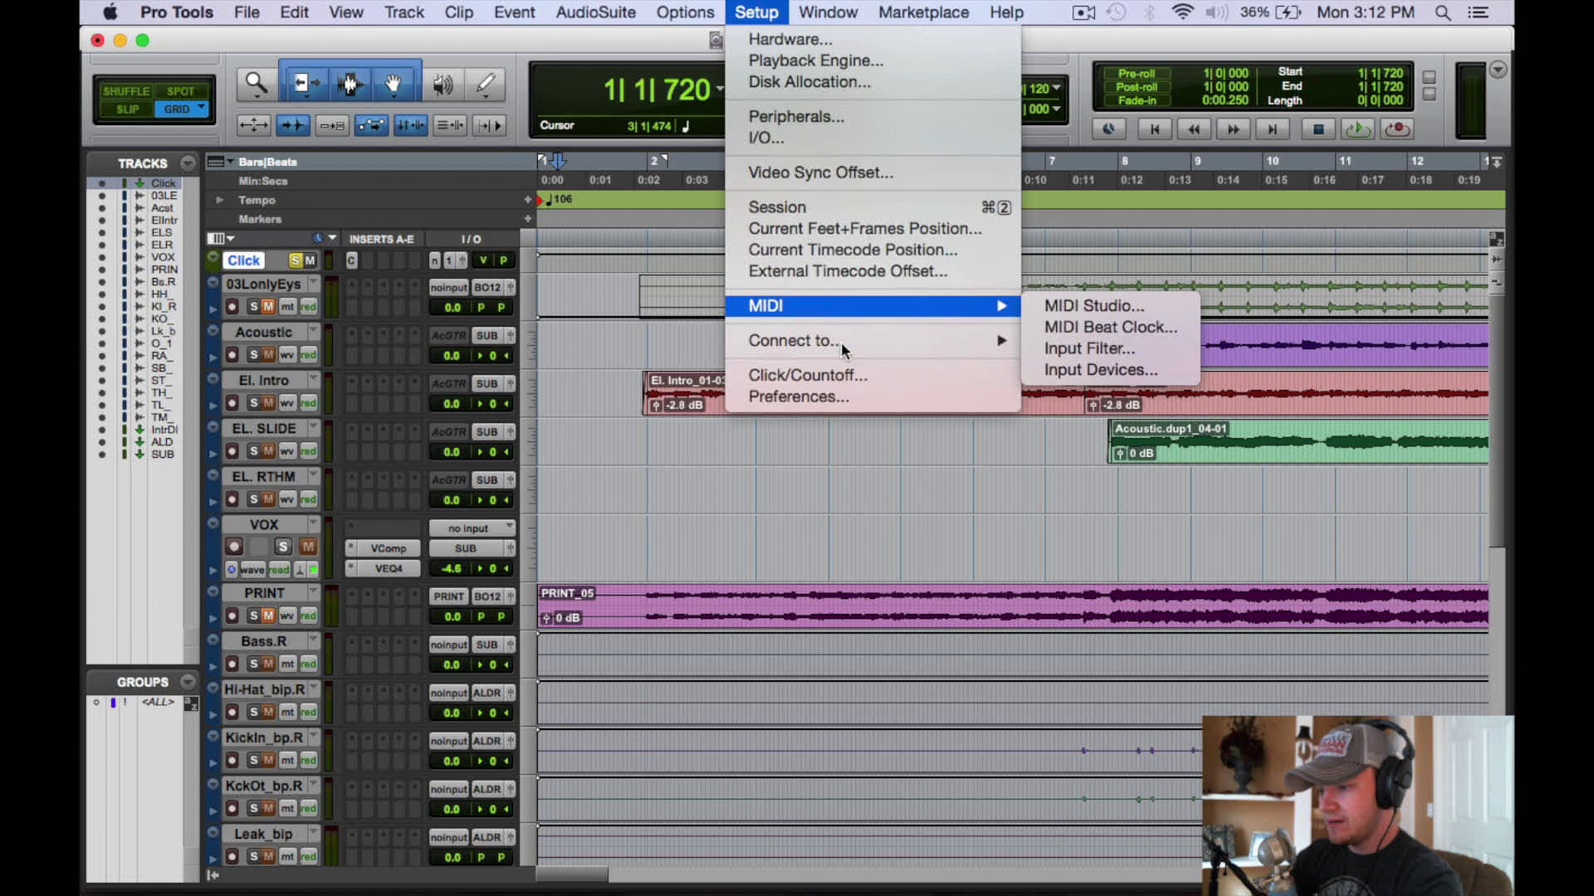
Review the Click/Countoff Options output destinations, leaving the click output at none
{"action": "left_click", "coordinate": [806, 375]}
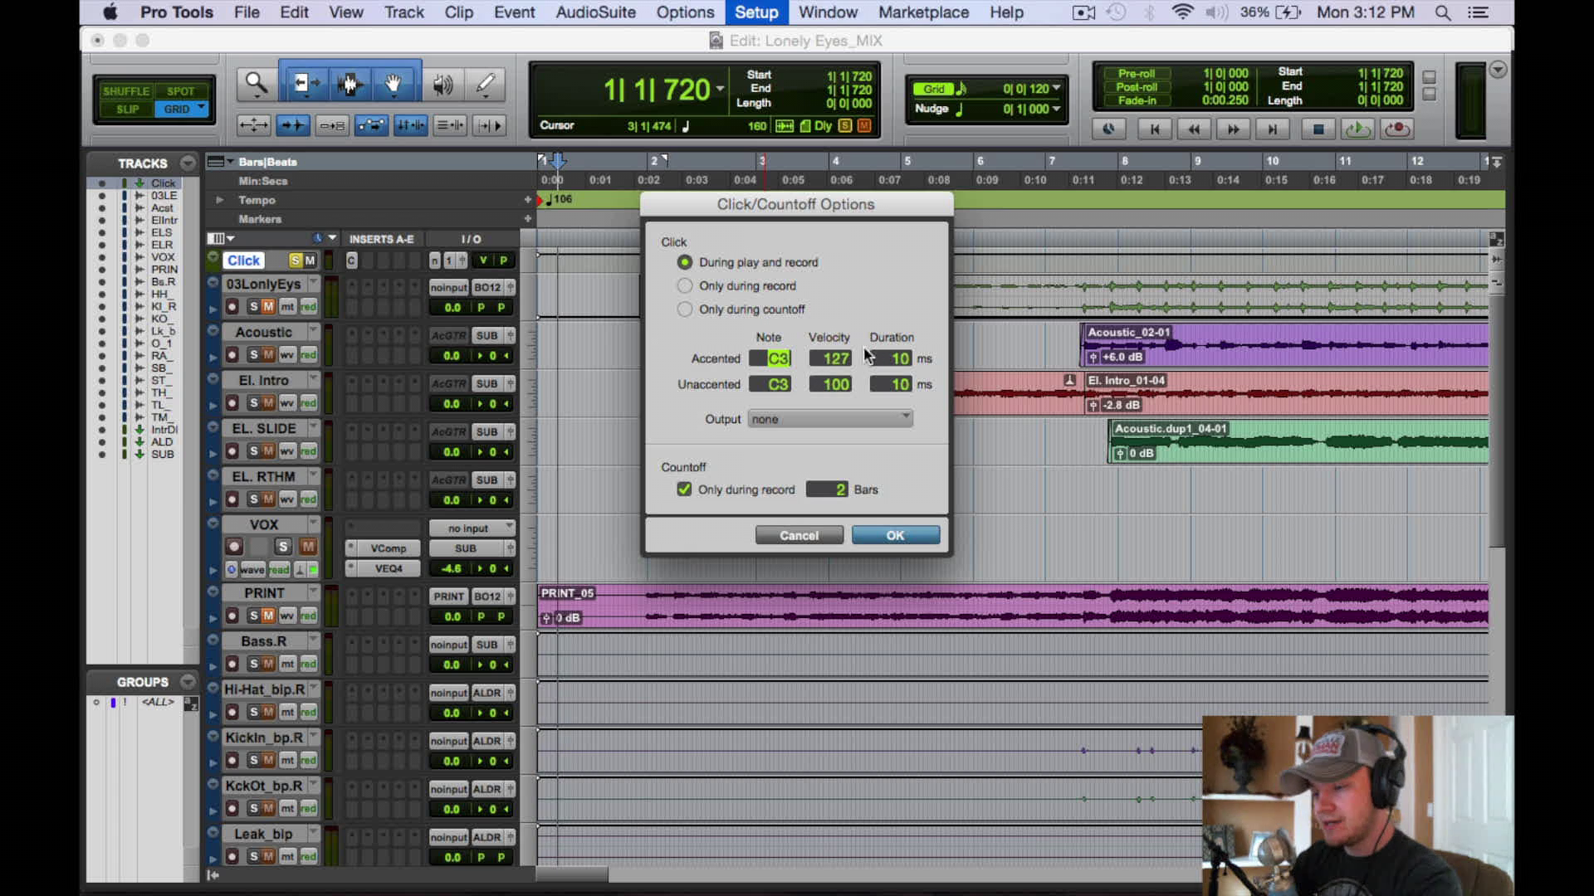
{"action": "left_click", "coordinate": [834, 424]}
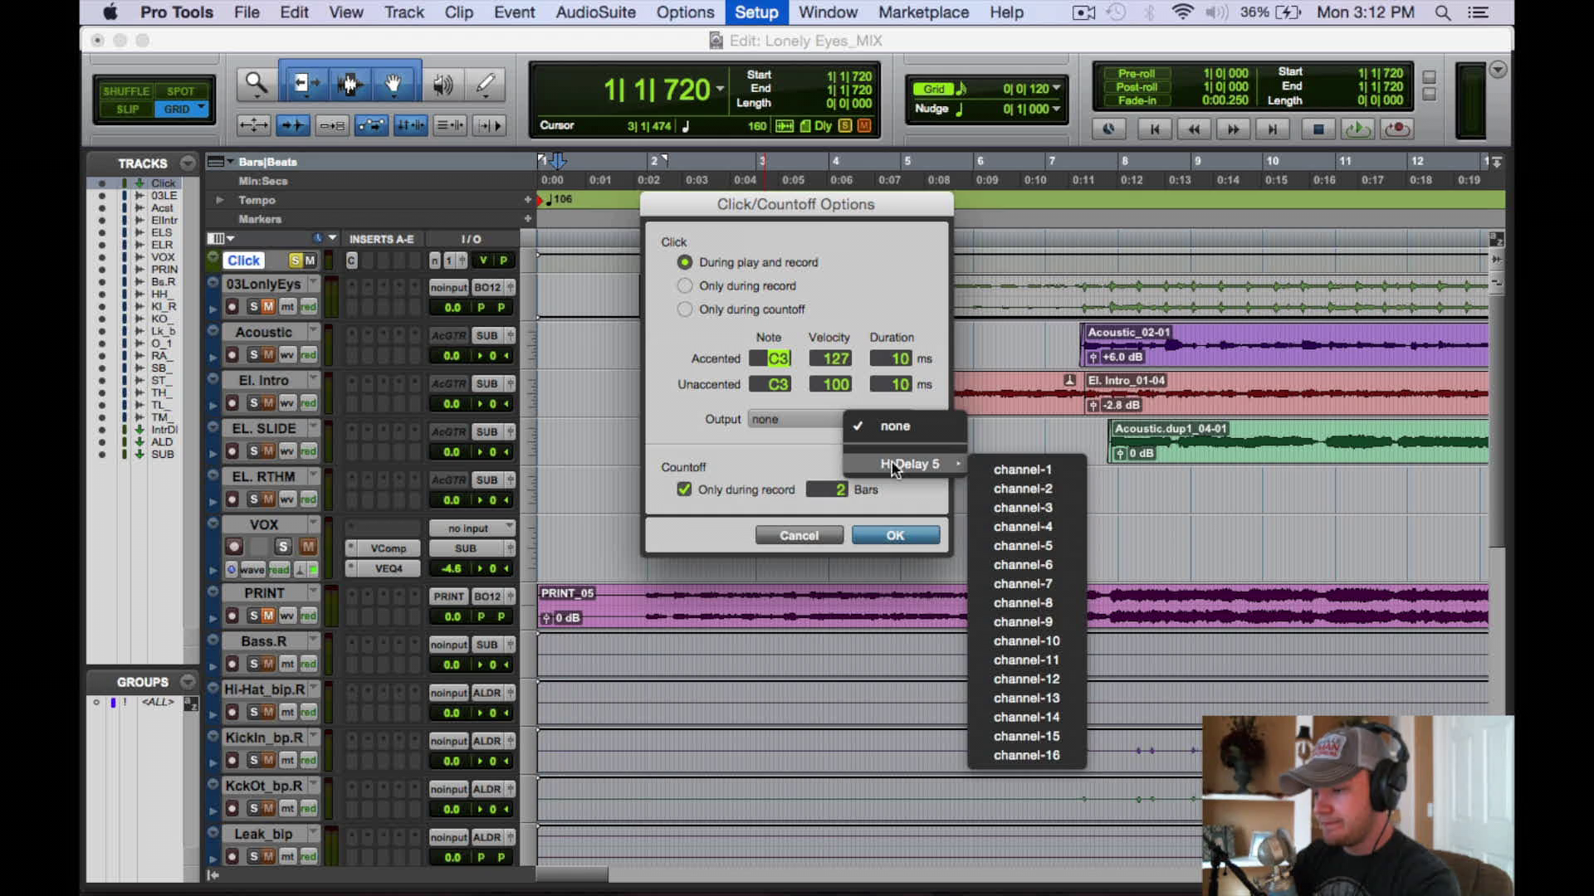
{"action": "left_click", "coordinate": [780, 420]}
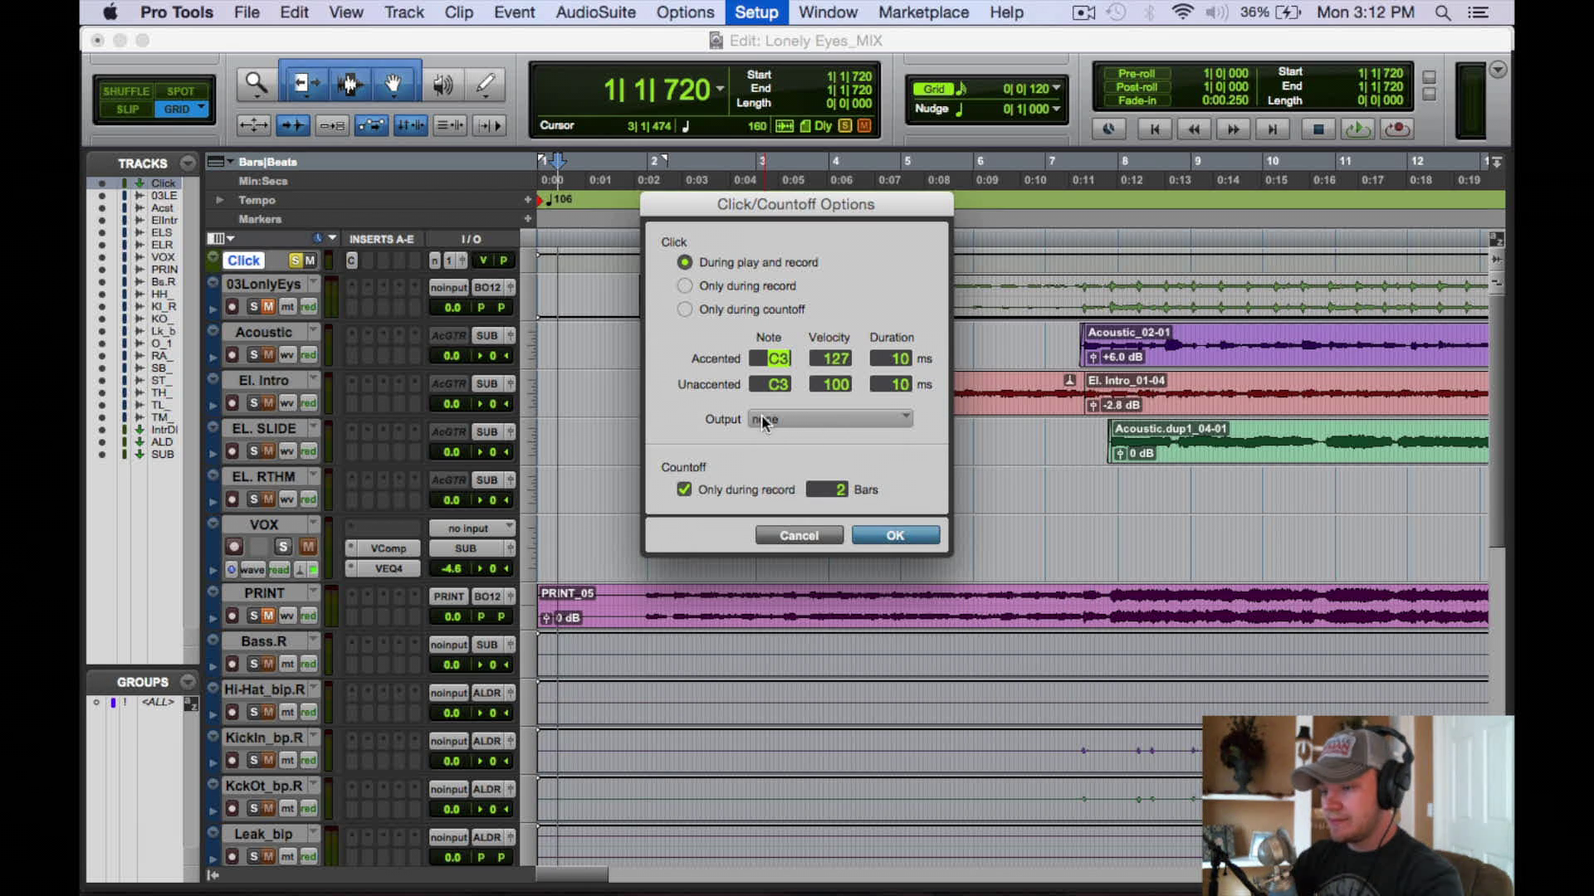
{"action": "left_click", "coordinate": [760, 420]}
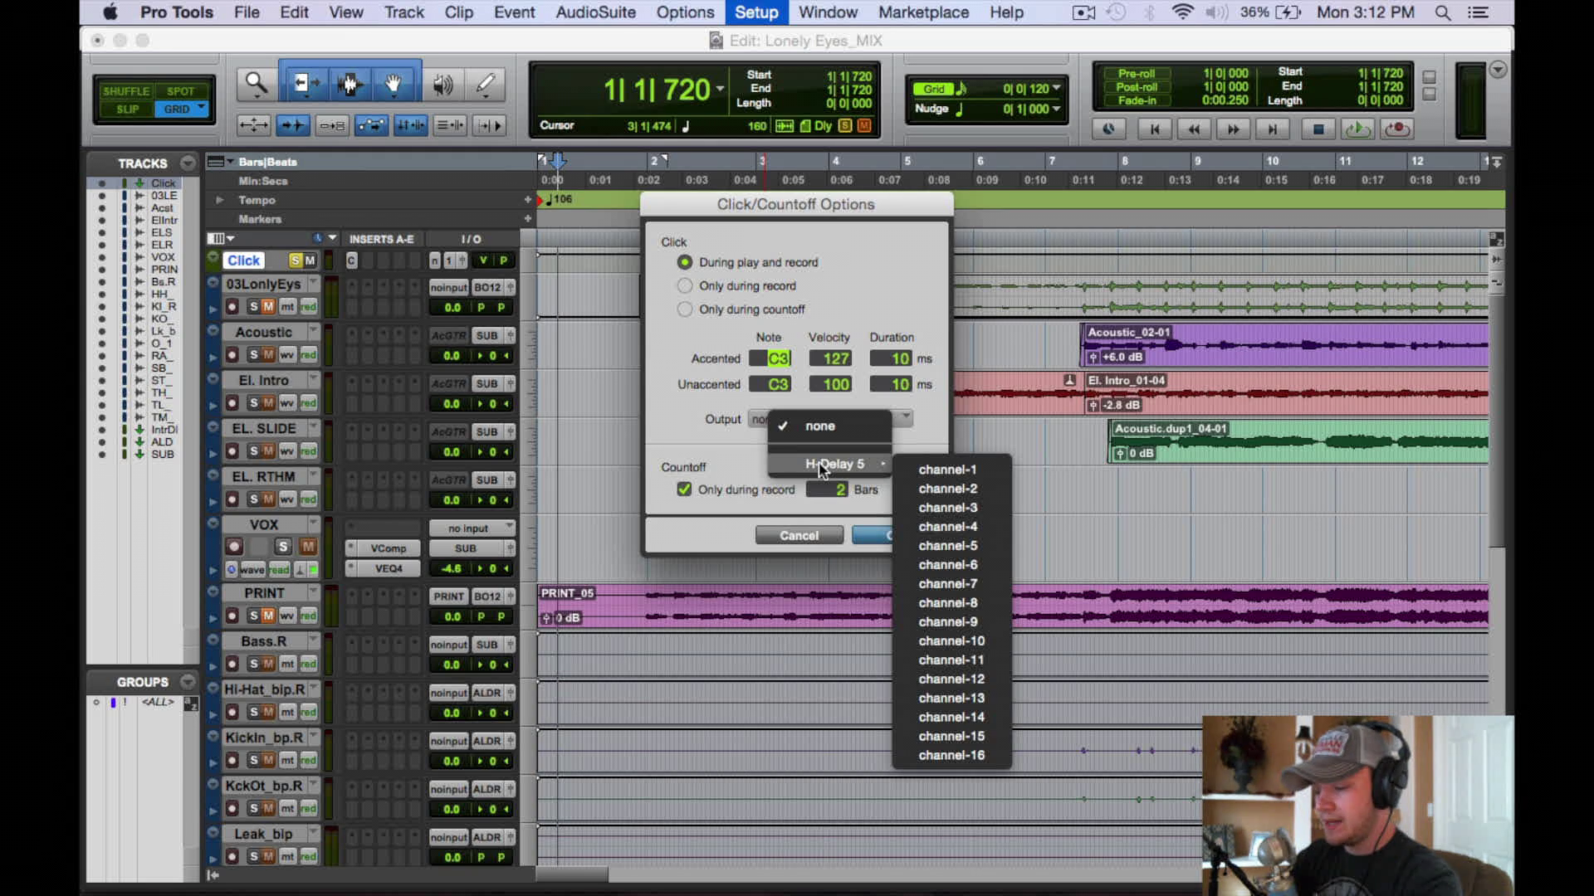
{"action": "left_click", "coordinate": [752, 449]}
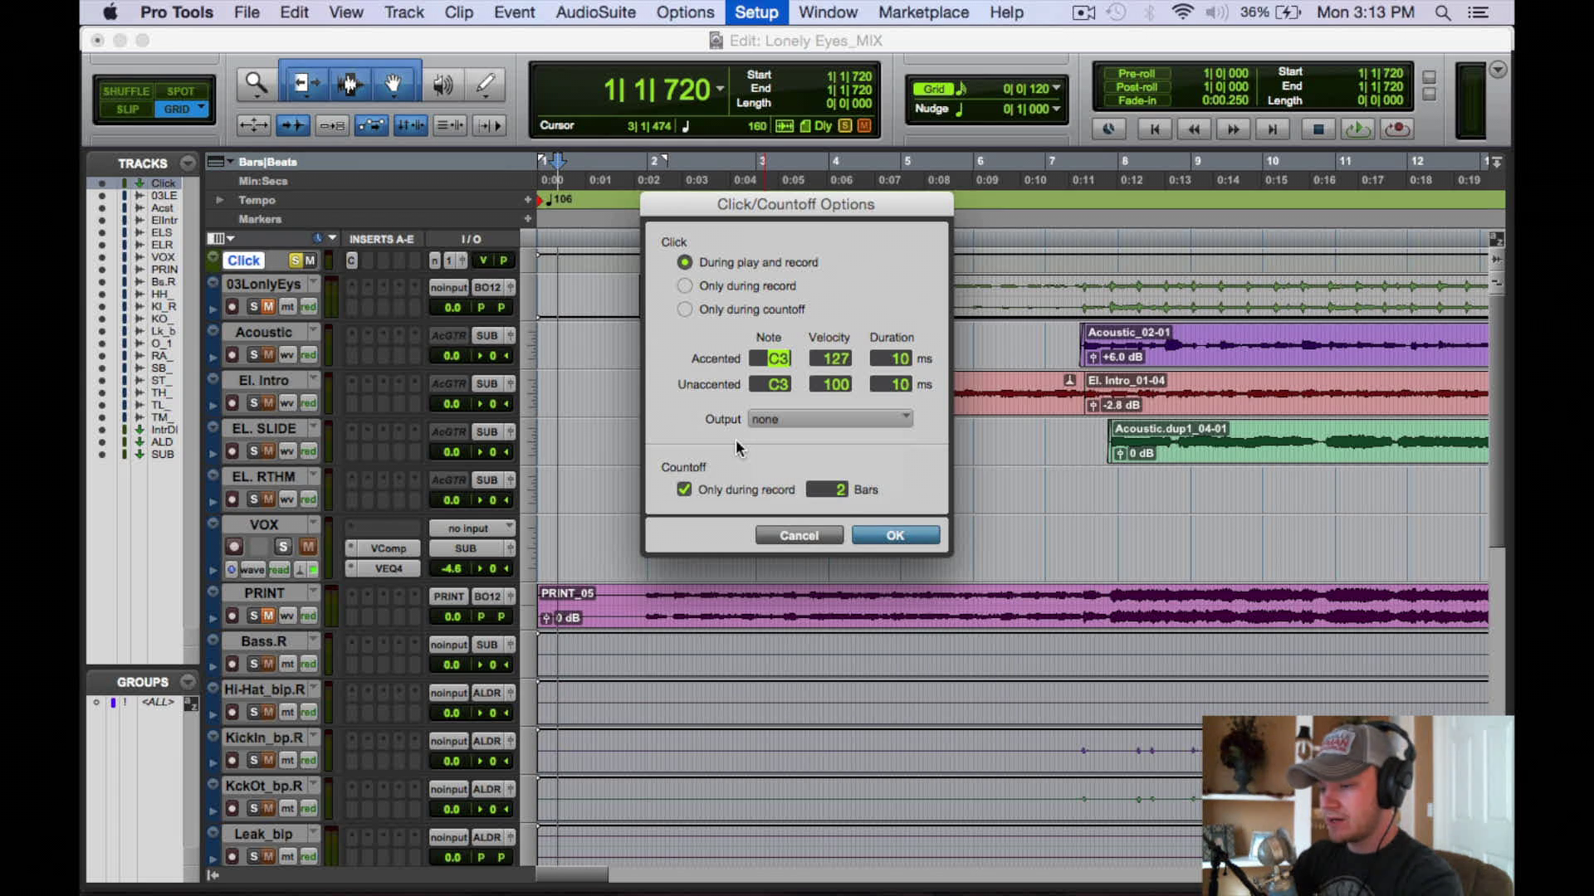
{"action": "left_click", "coordinate": [826, 535]}
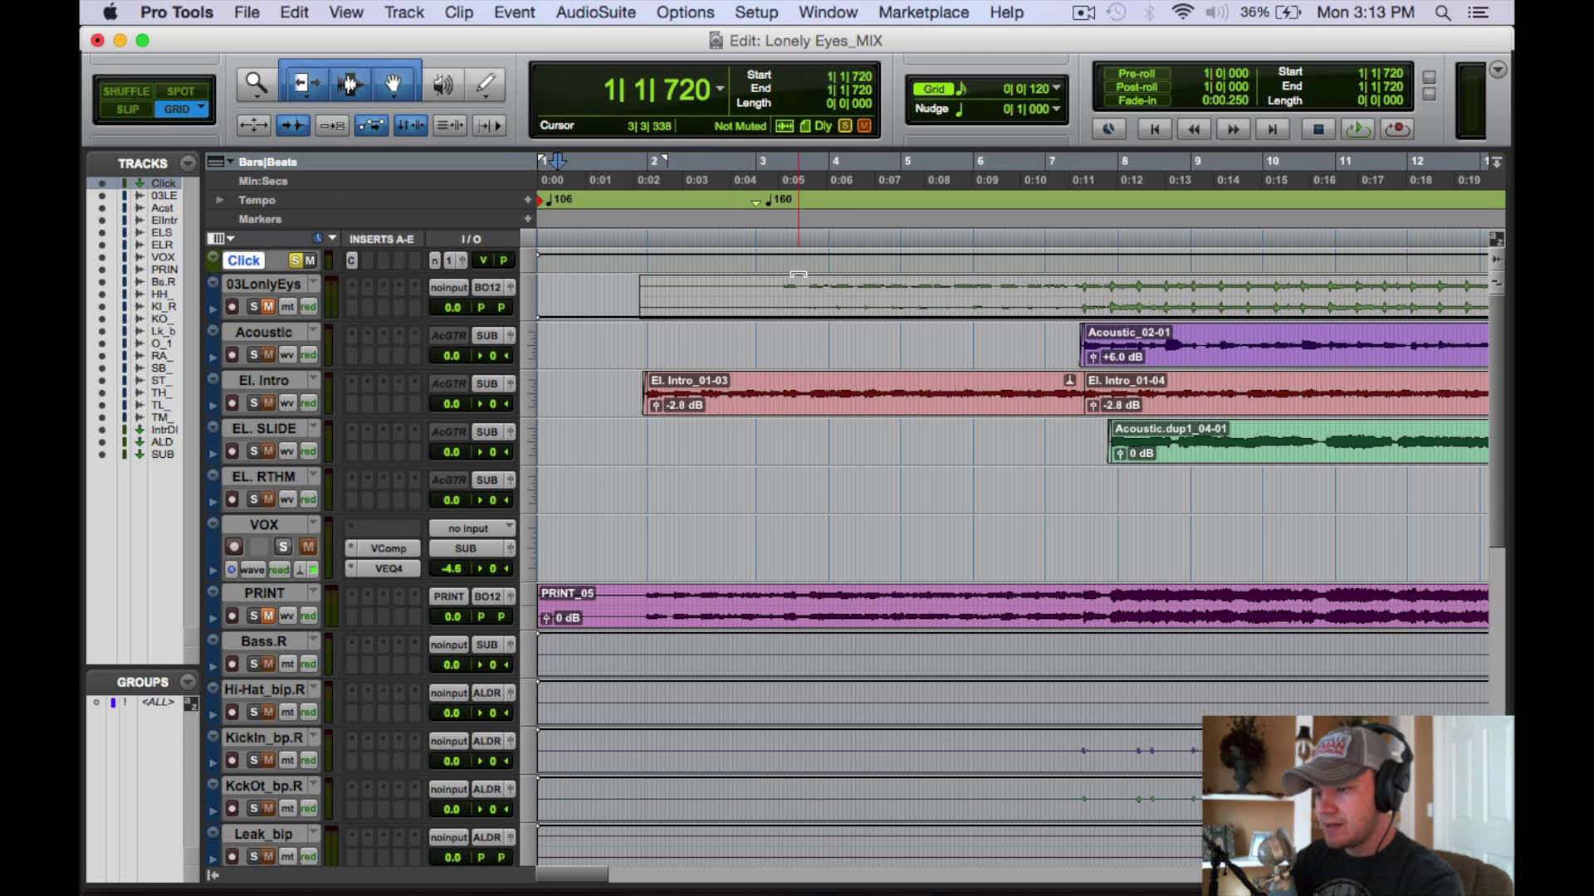
Select 2|3|600–3|4|600 on the Tempo ruler, remove the 160 BPM change, and place the cursor at 1|3|000
{"action": "left_click", "coordinate": [719, 199]}
{"action": "left_click_drag", "start_coordinate": [720, 200], "coordinate": [822, 199]}
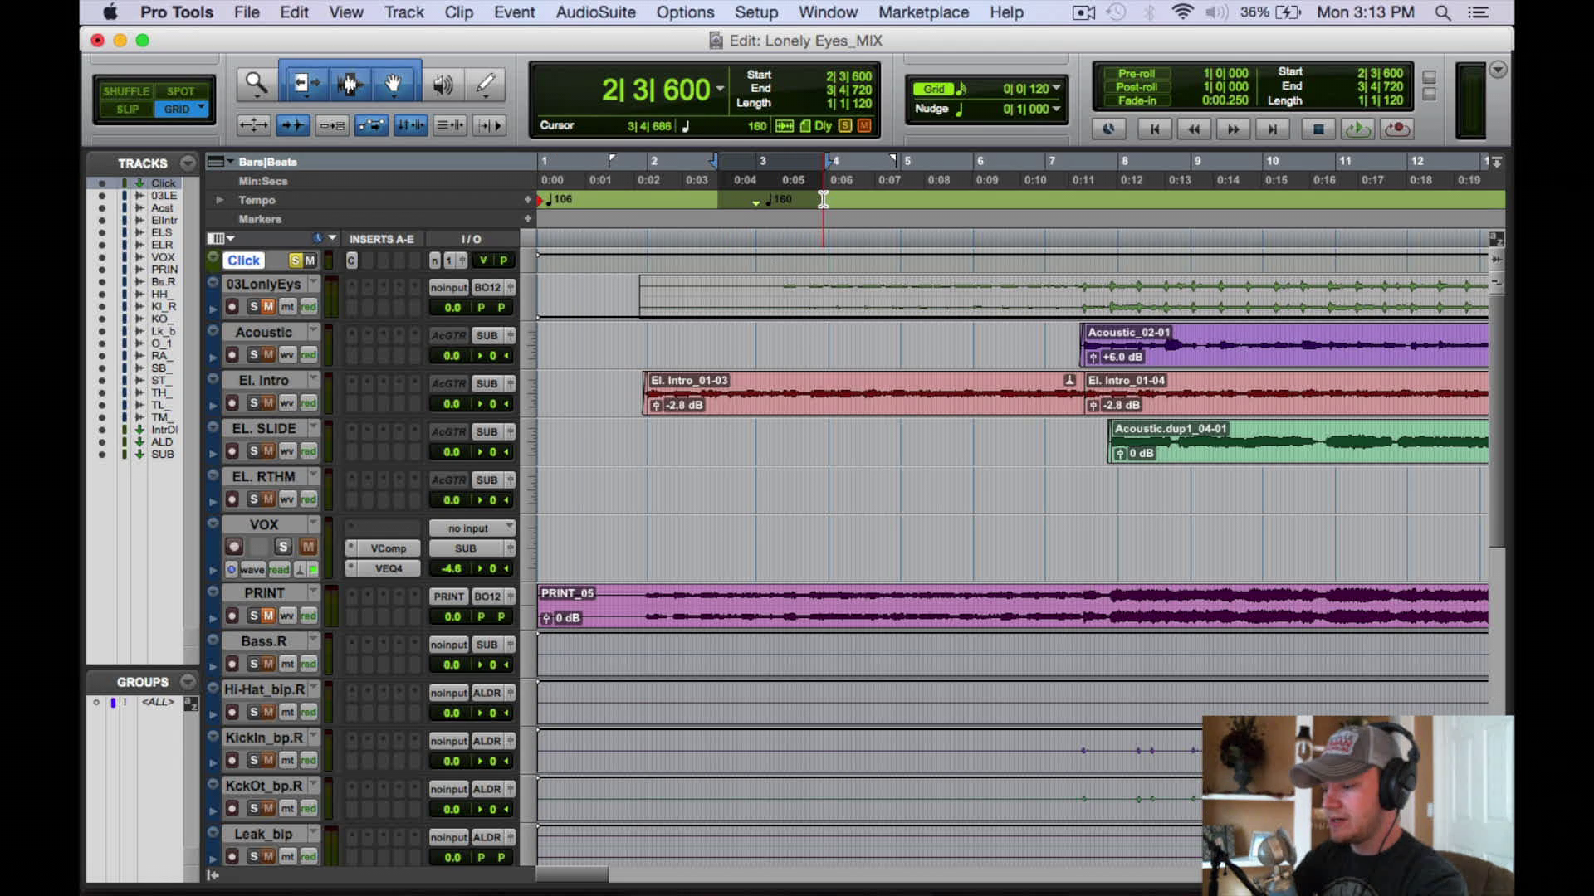
{"action": "key", "text": "super+z"}
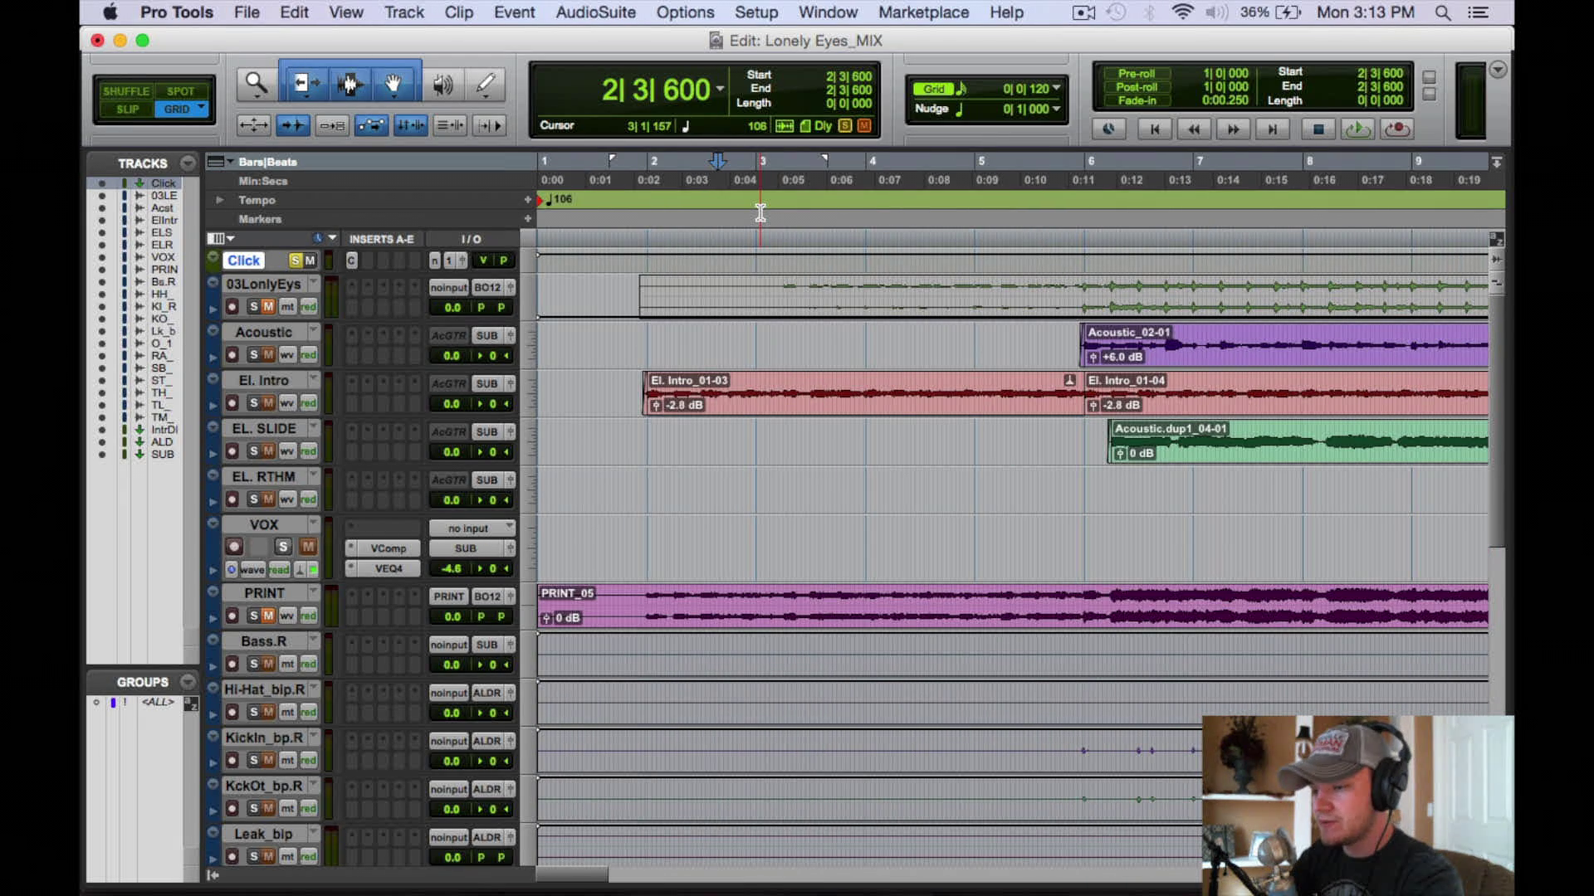
{"action": "left_click", "coordinate": [593, 163]}
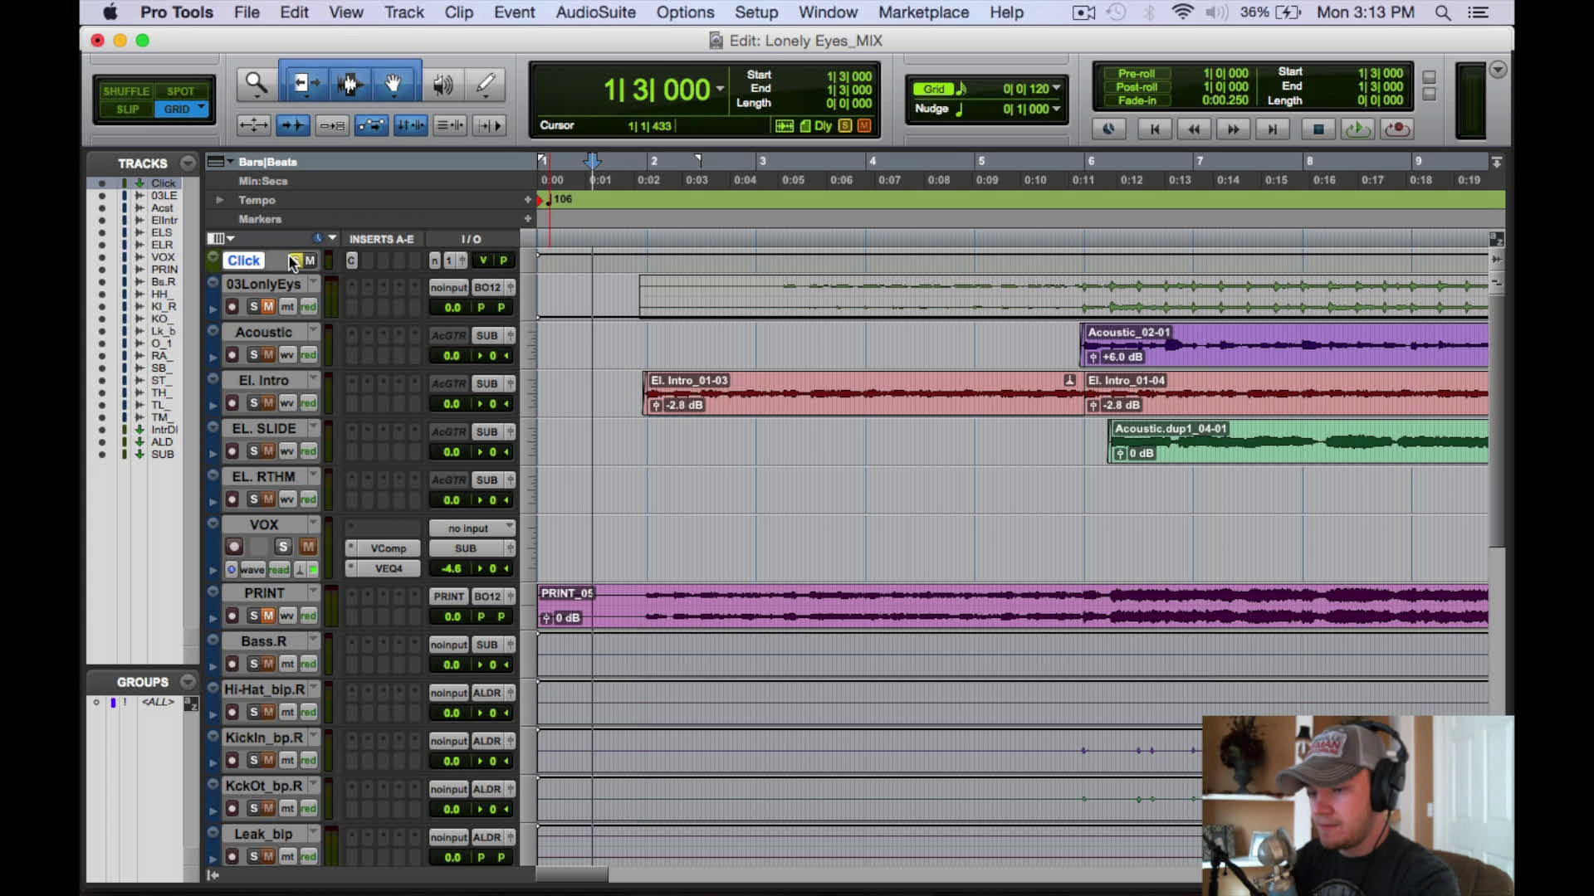
{"action": "left_click", "coordinate": [352, 261]}
{"action": "left_click", "coordinate": [596, 245]}
{"action": "left_click", "coordinate": [755, 11]}
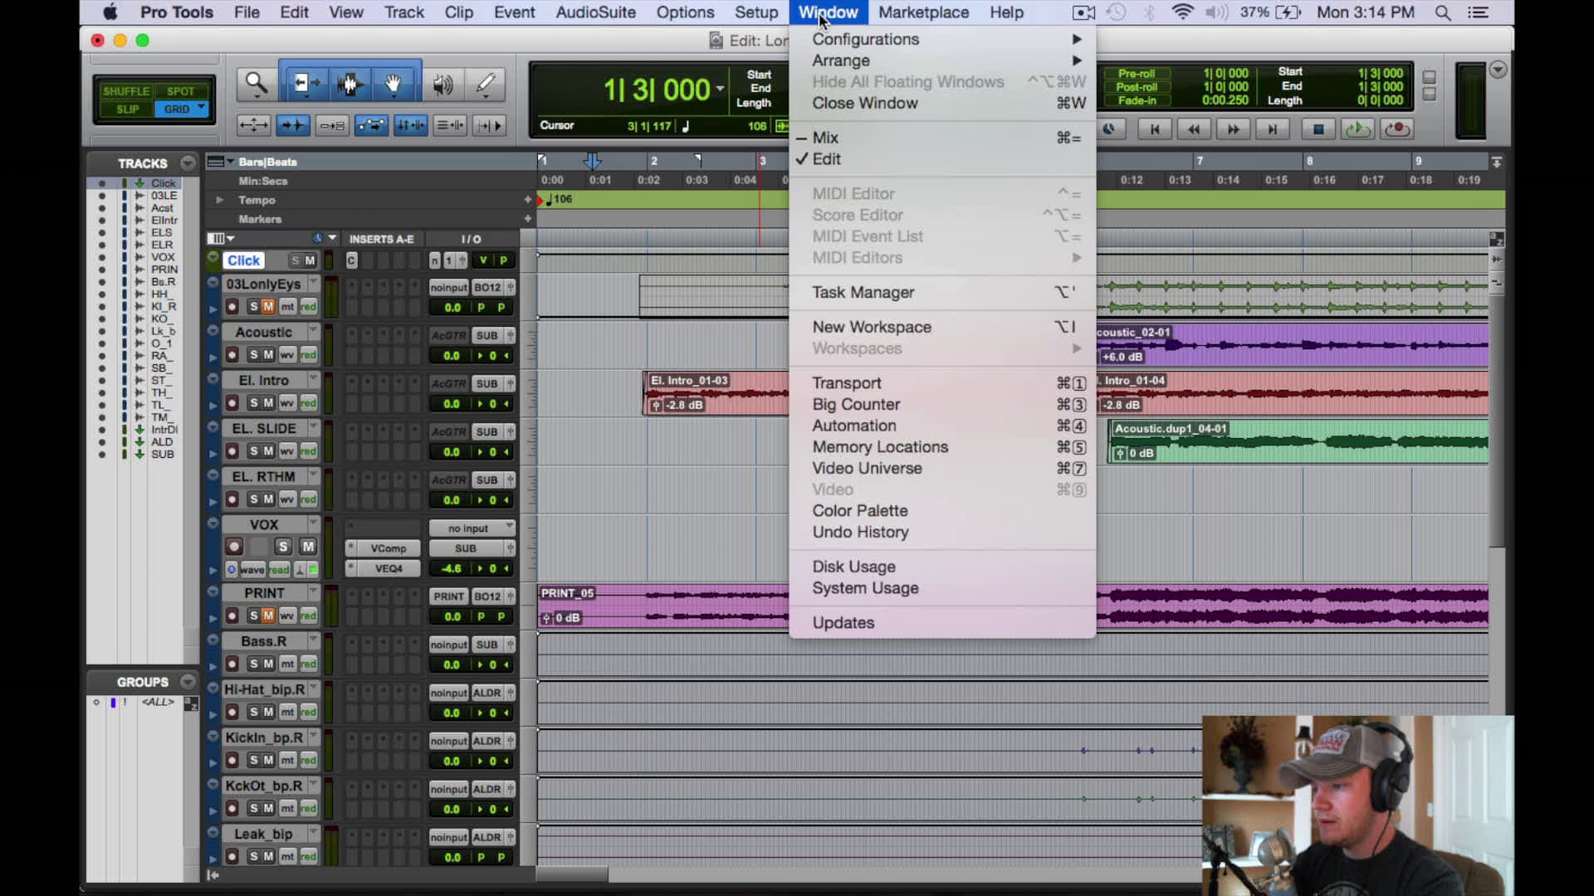
{"action": "left_click", "coordinate": [883, 383]}
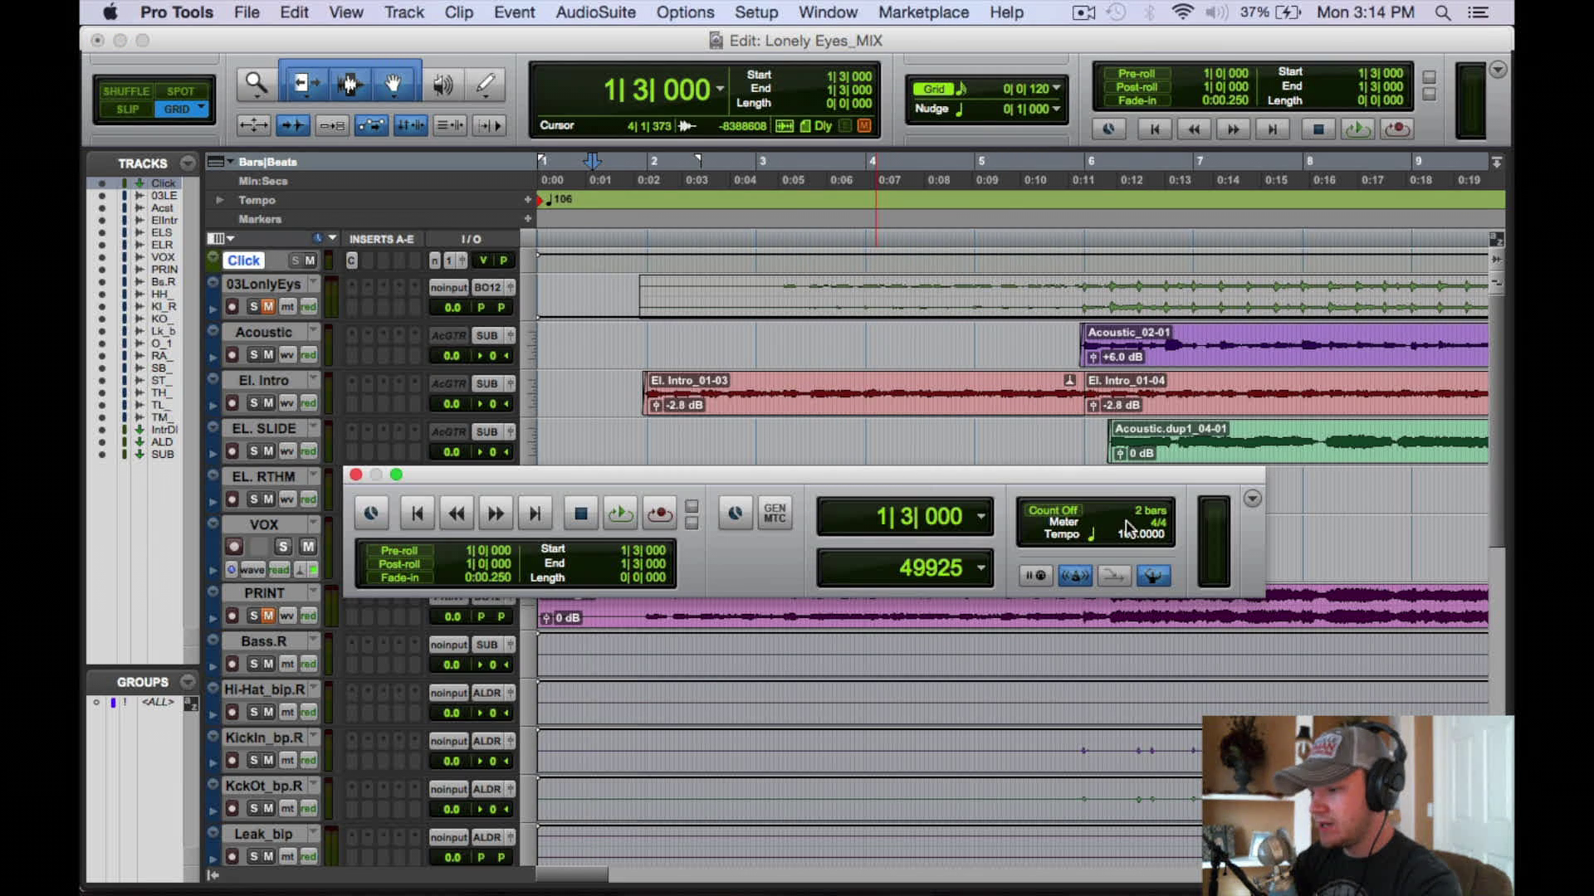
{"action": "double_click", "coordinate": [1159, 524]}
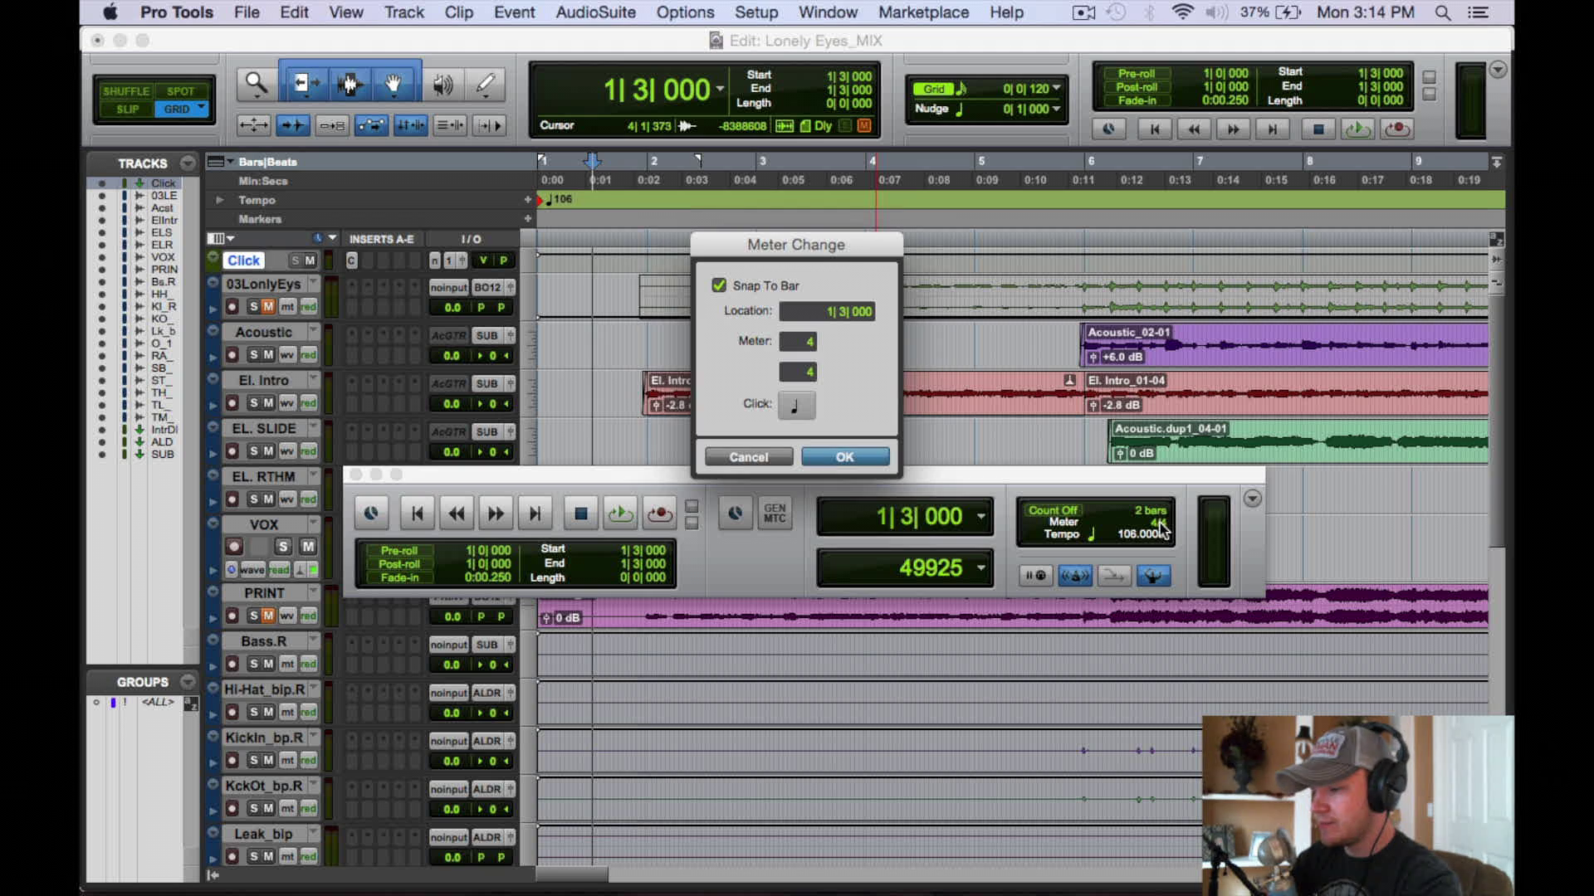
{"action": "left_click", "coordinate": [793, 408]}
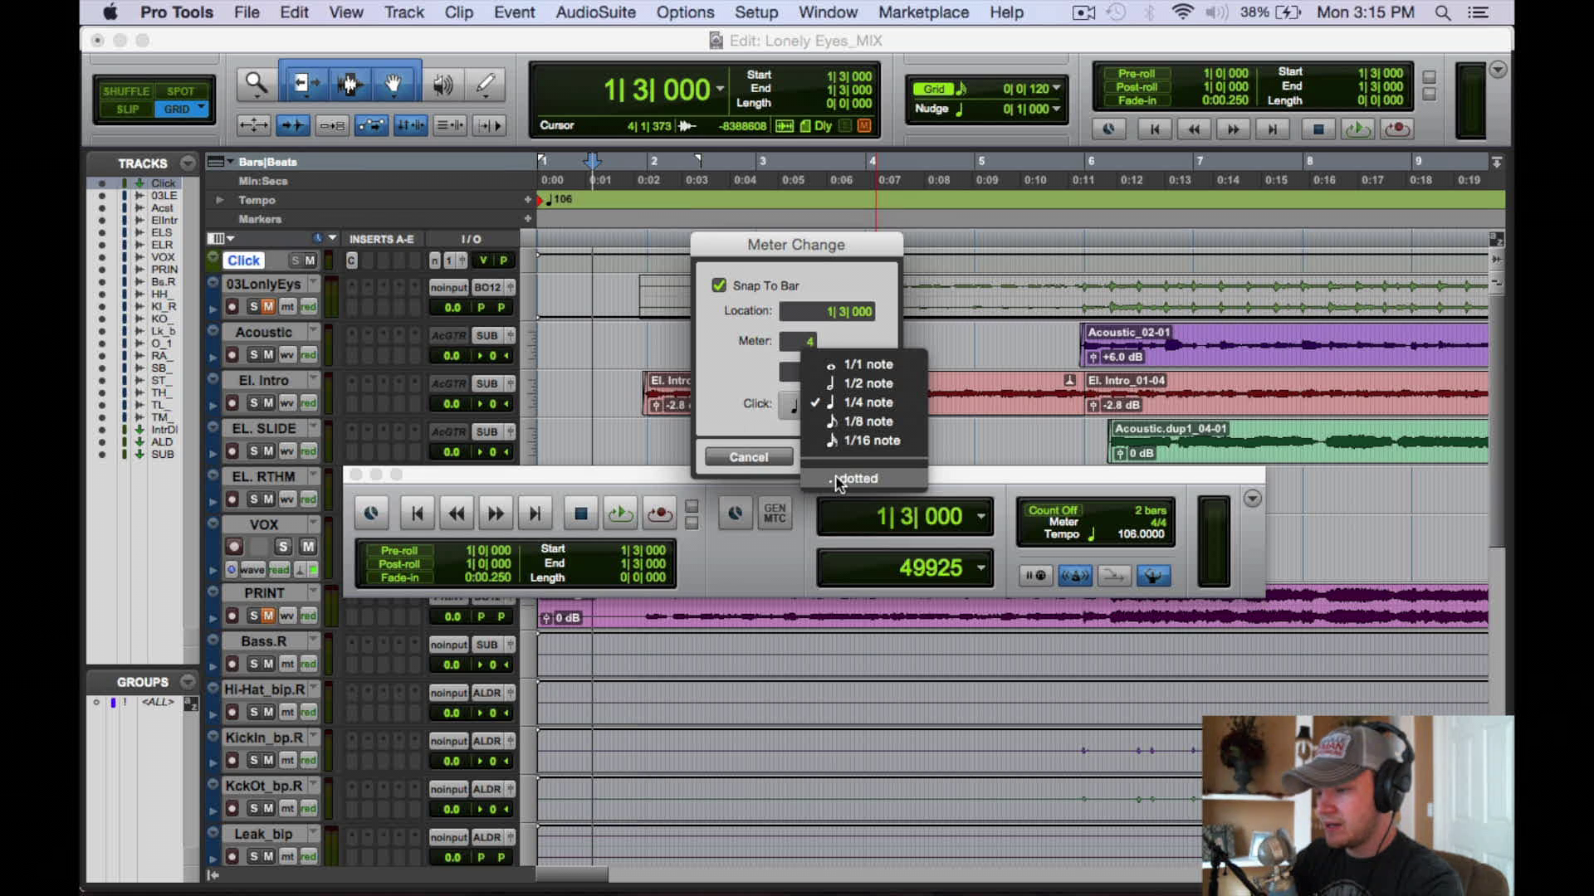
{"action": "left_click", "coordinate": [735, 412]}
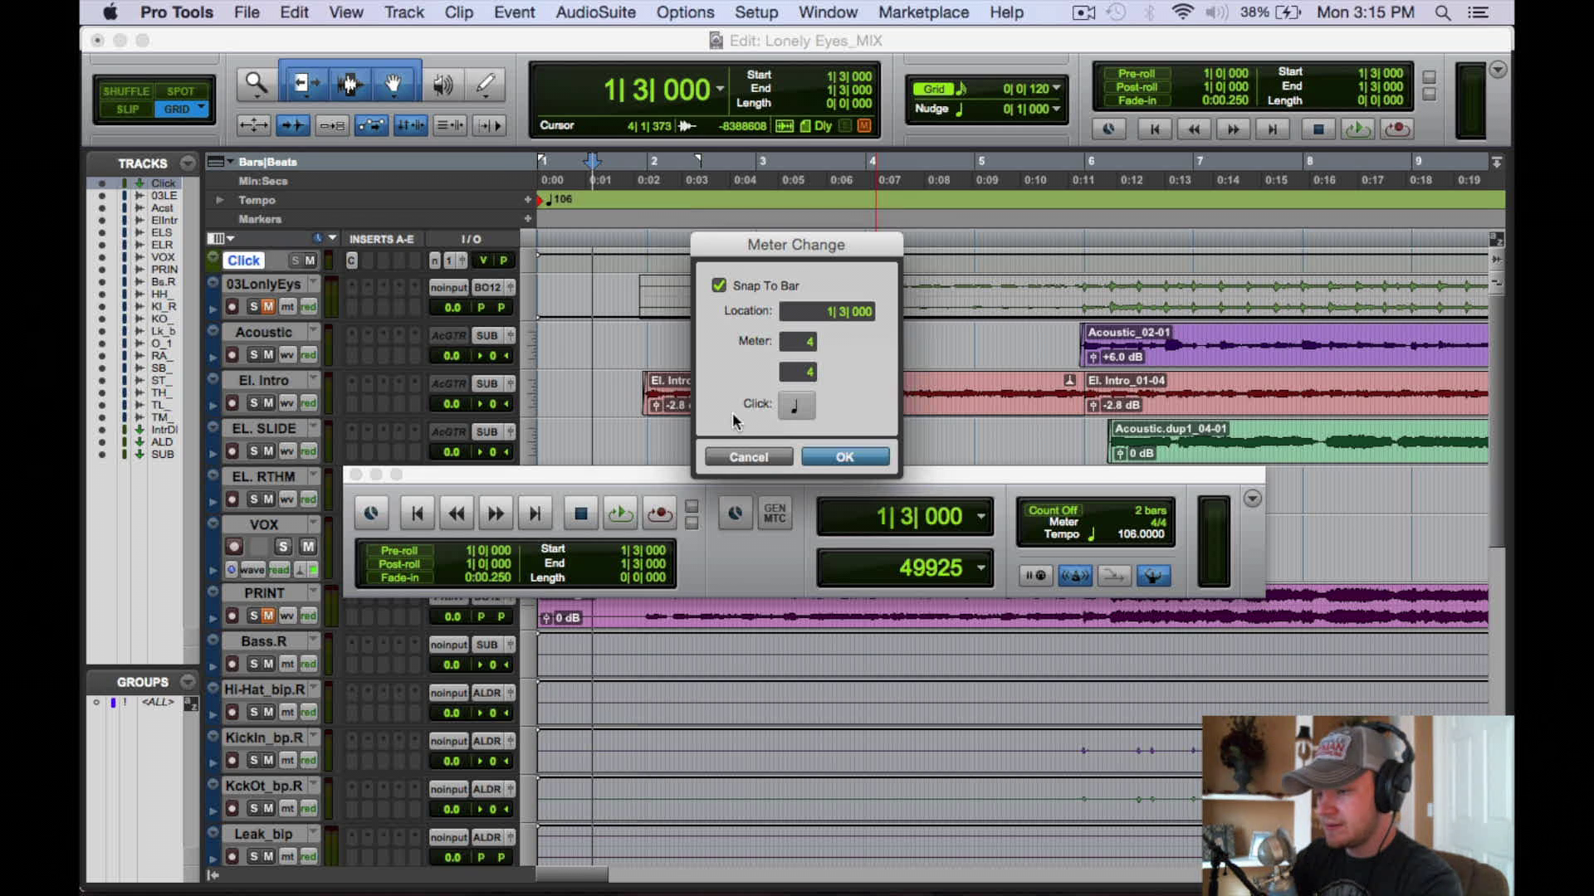
{"action": "left_click", "coordinate": [769, 457]}
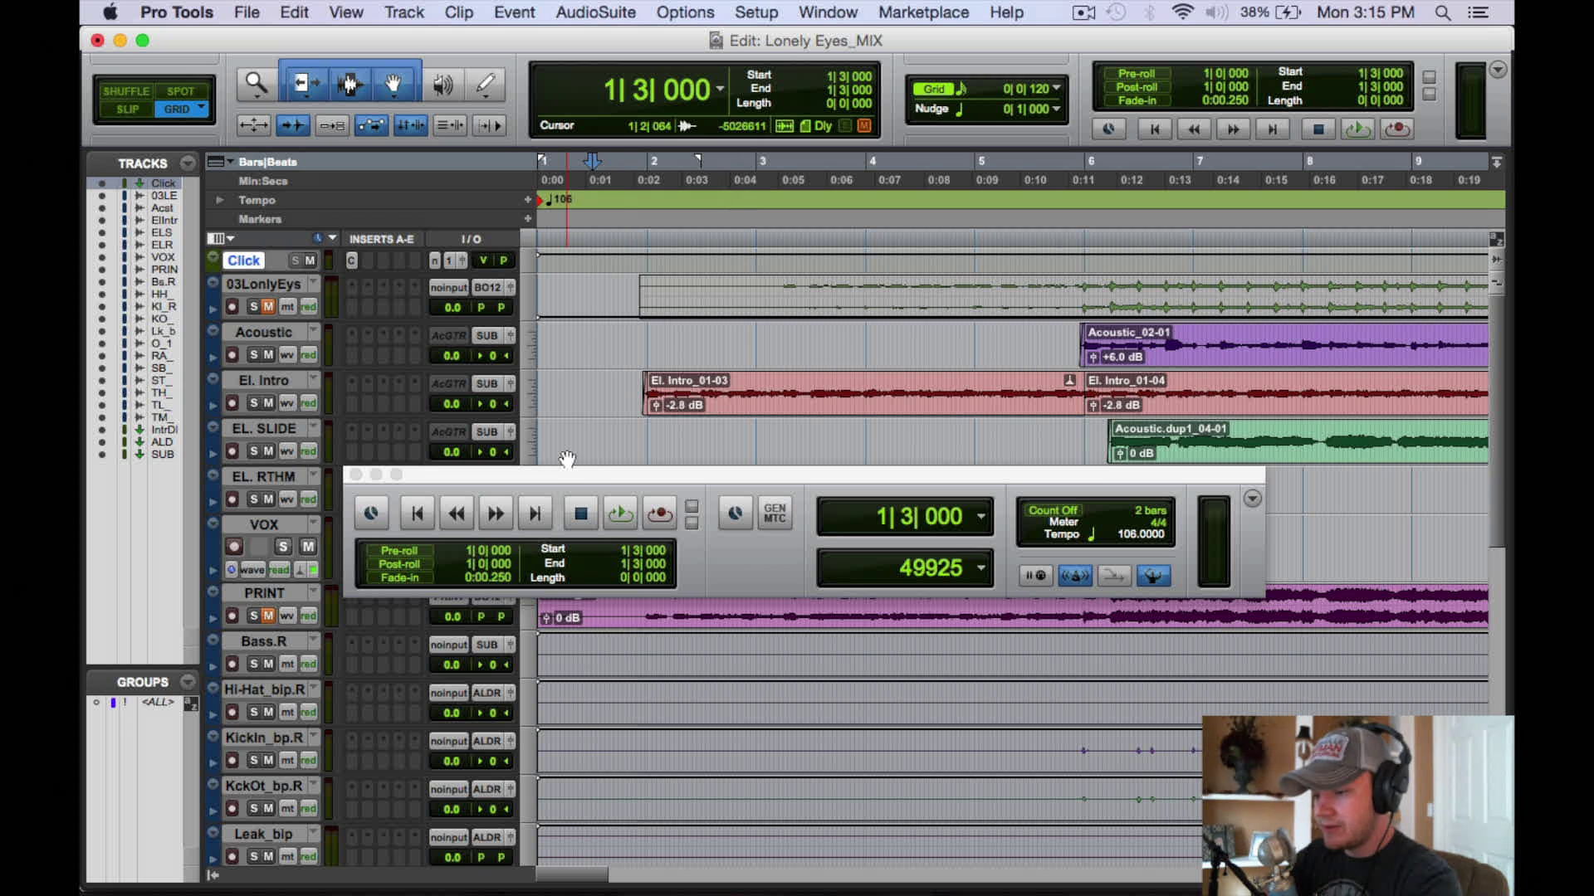
Close the Transport and add one mono audio track renamed 'Click Record' below the Click track
{"action": "left_click", "coordinate": [355, 475]}
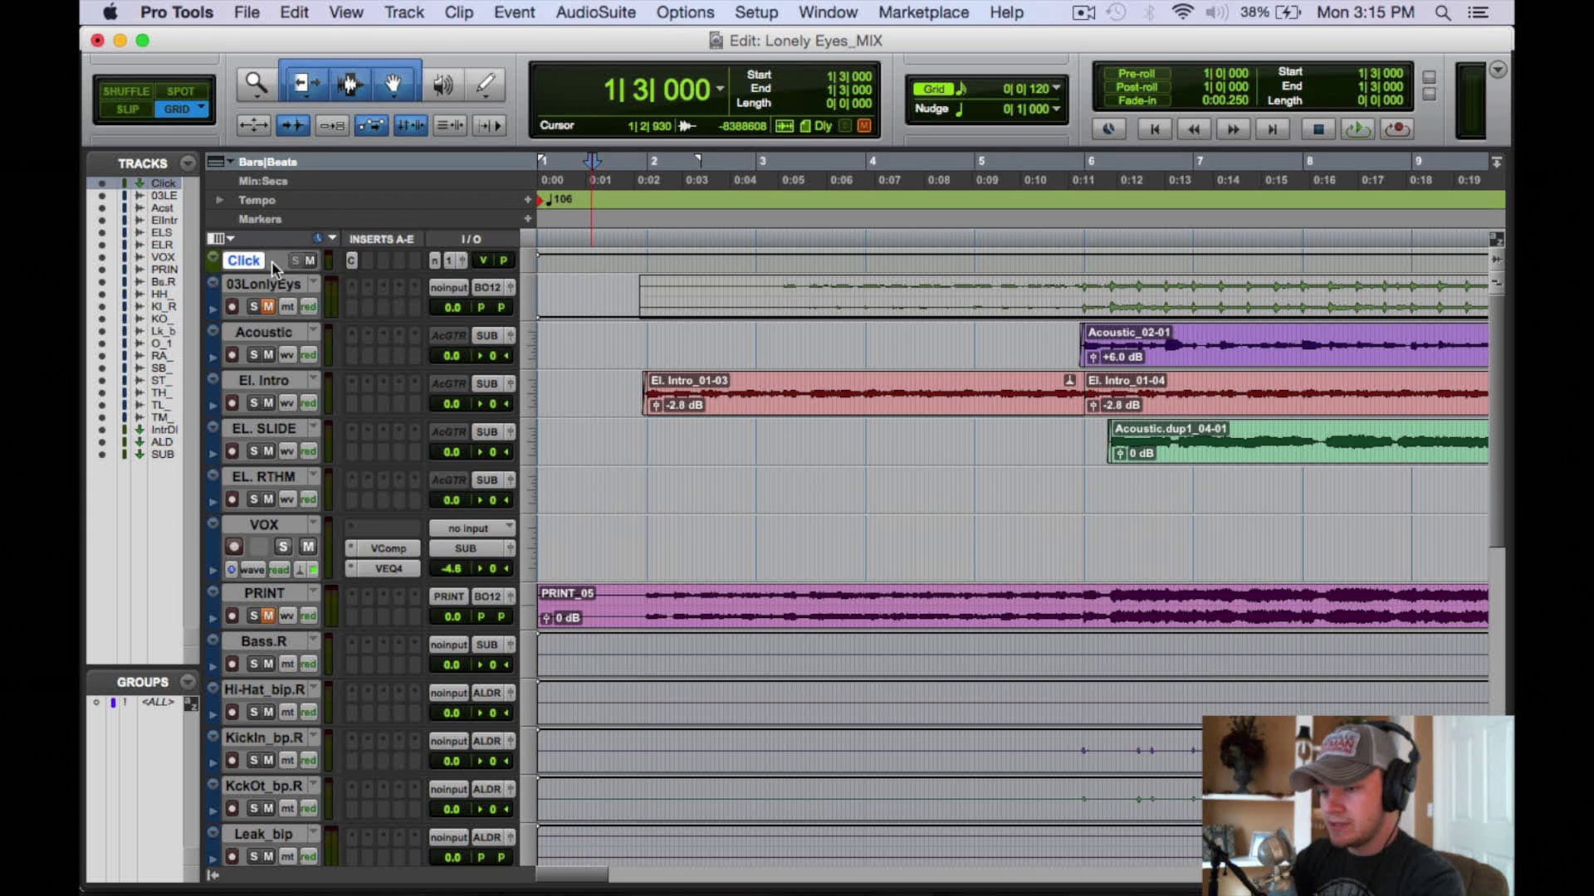
{"action": "key", "text": "super+shift+n"}
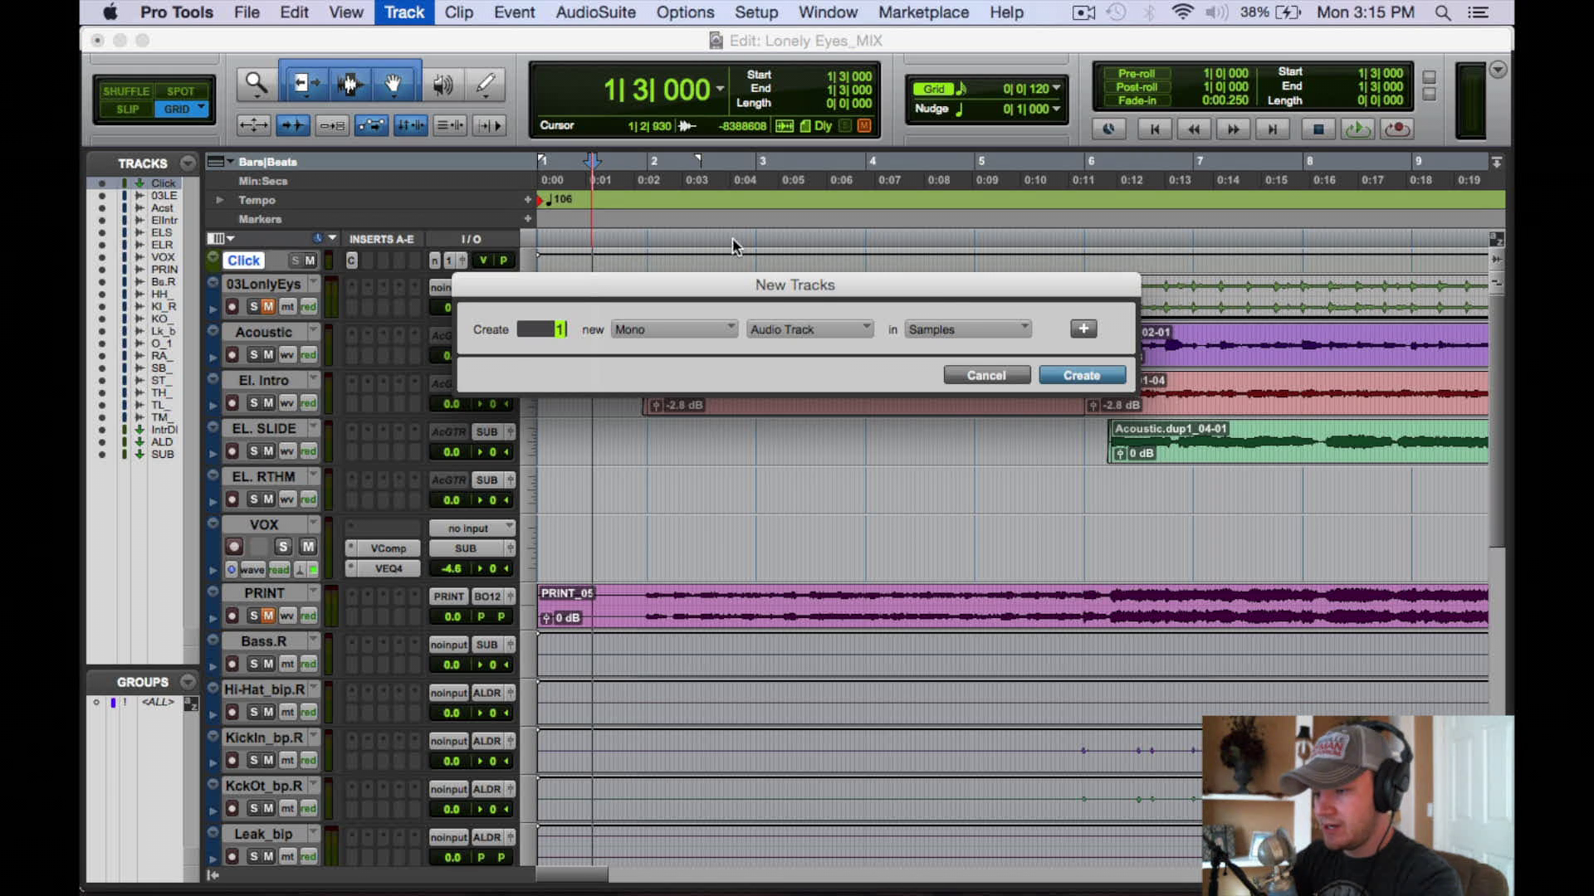
{"action": "left_click", "coordinate": [1079, 375]}
{"action": "double_click", "coordinate": [255, 285]}
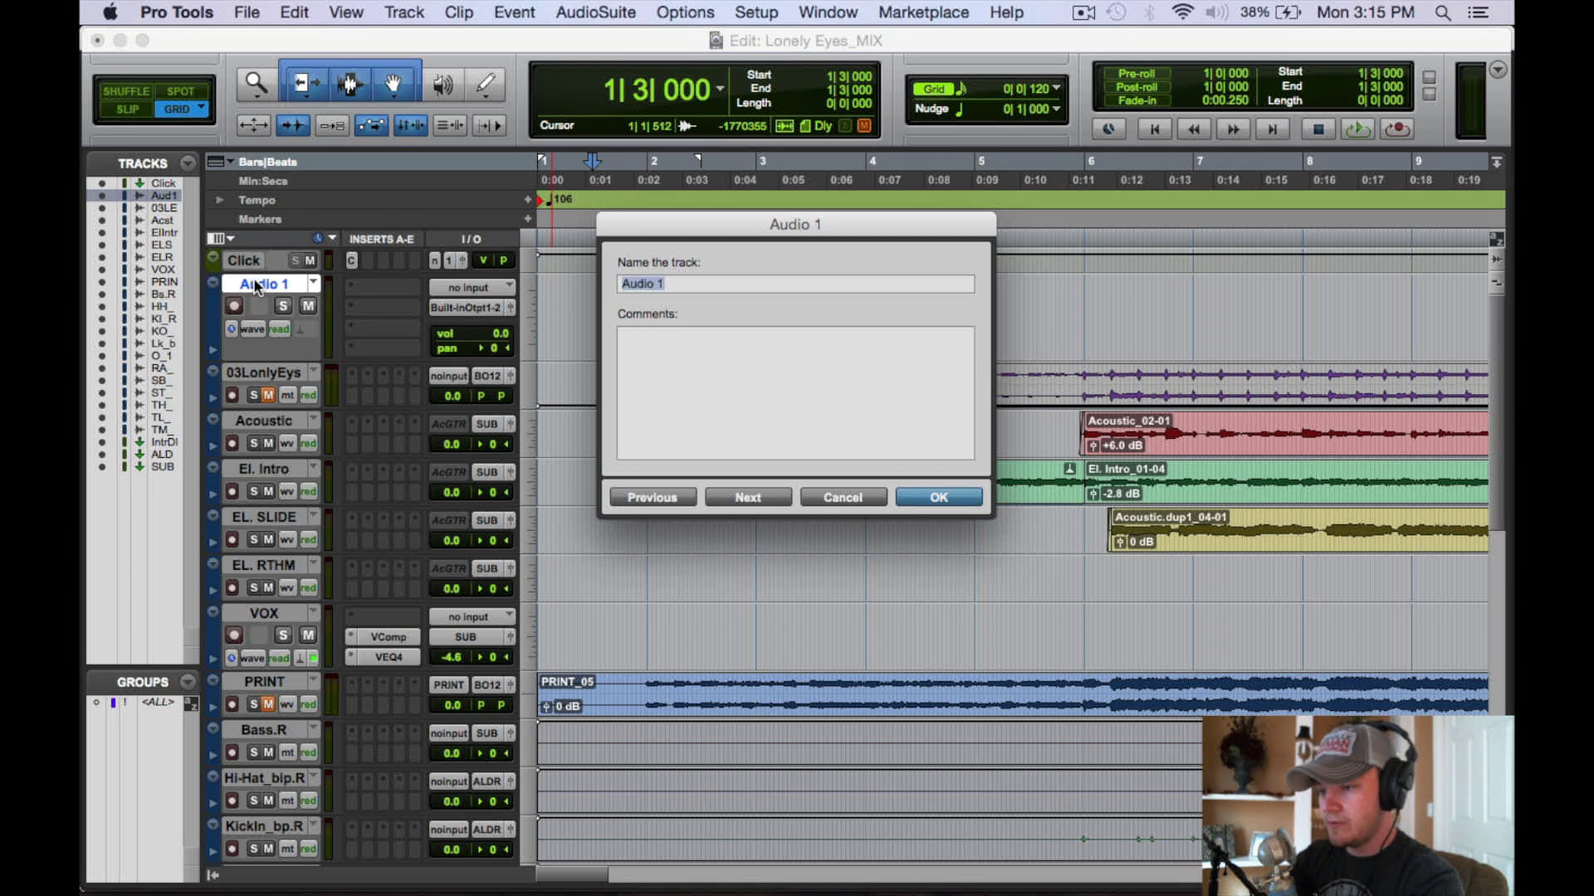
{"action": "key", "text": "BackSpace"}
{"action": "type", "text": "Cl"}
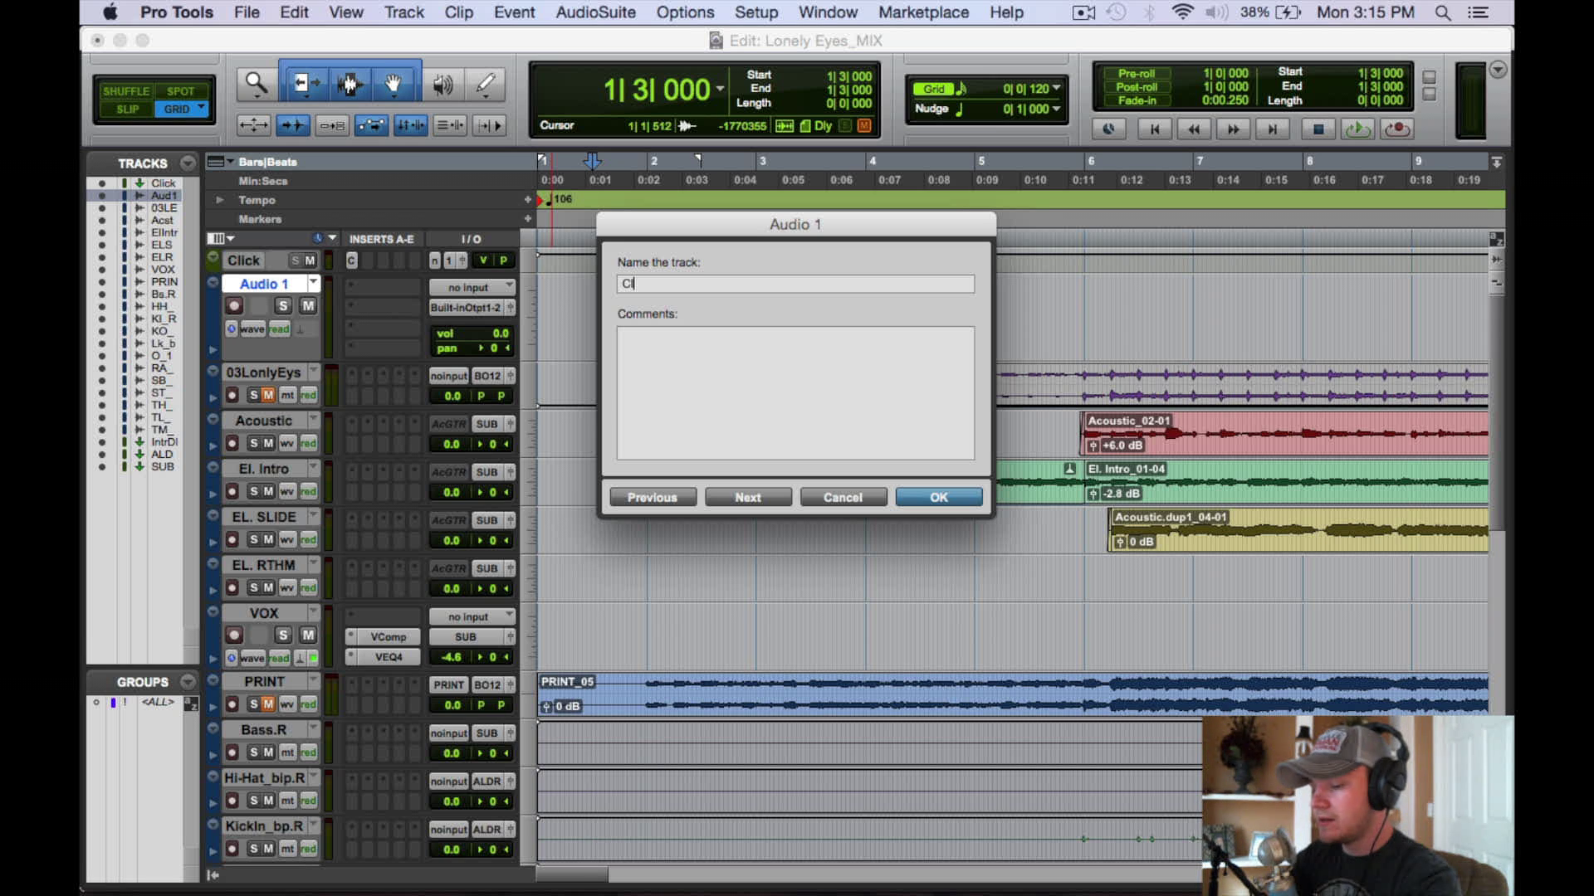
{"action": "type", "text": "ick Record"}
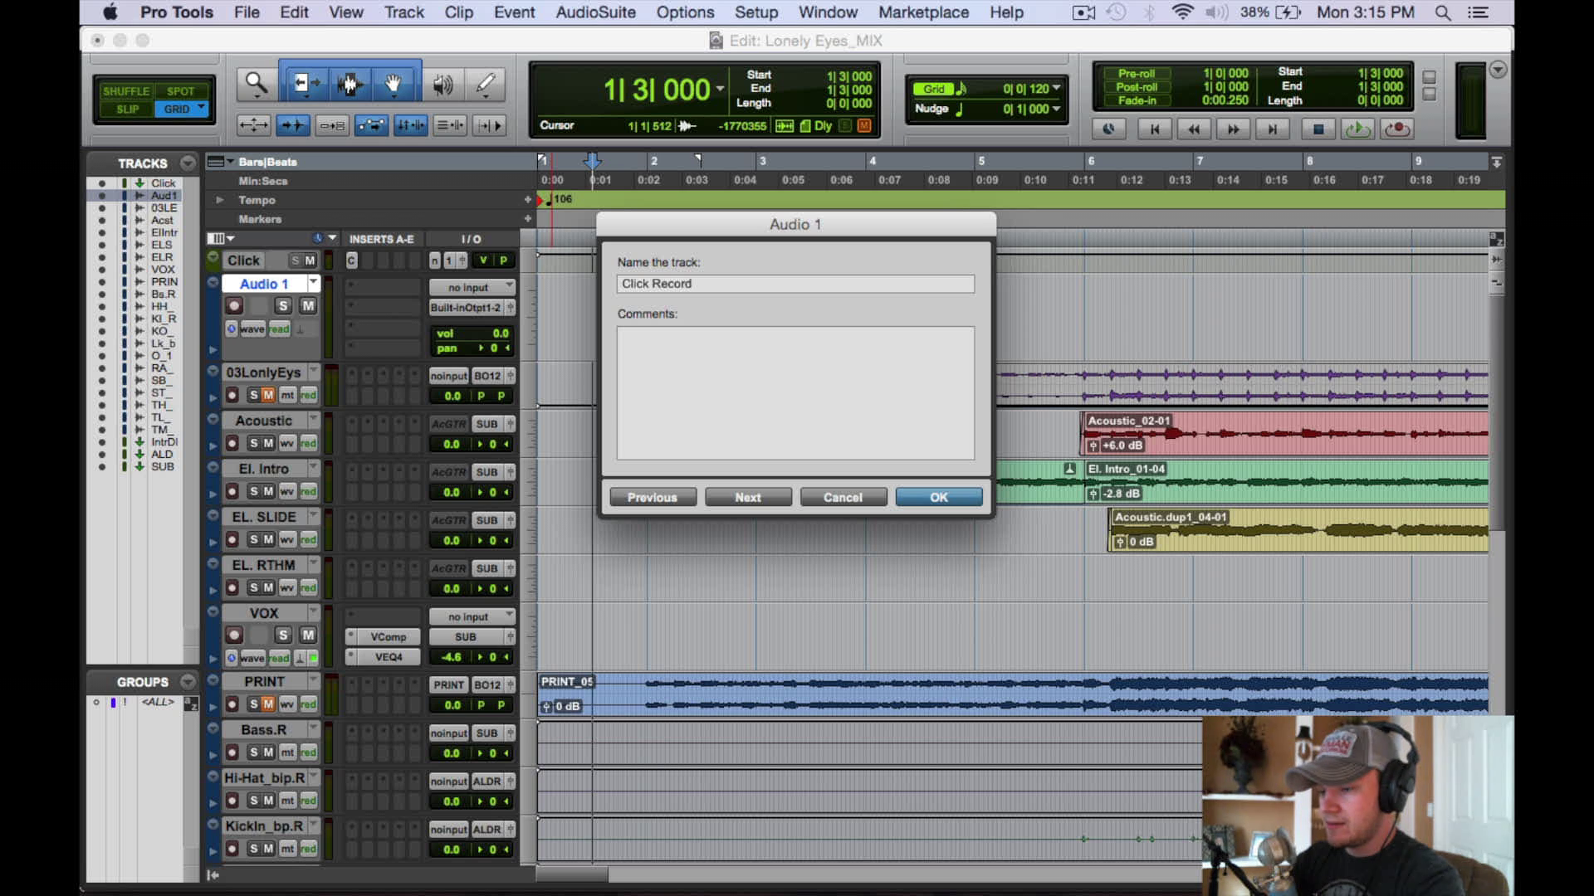
{"action": "key", "text": "Return"}
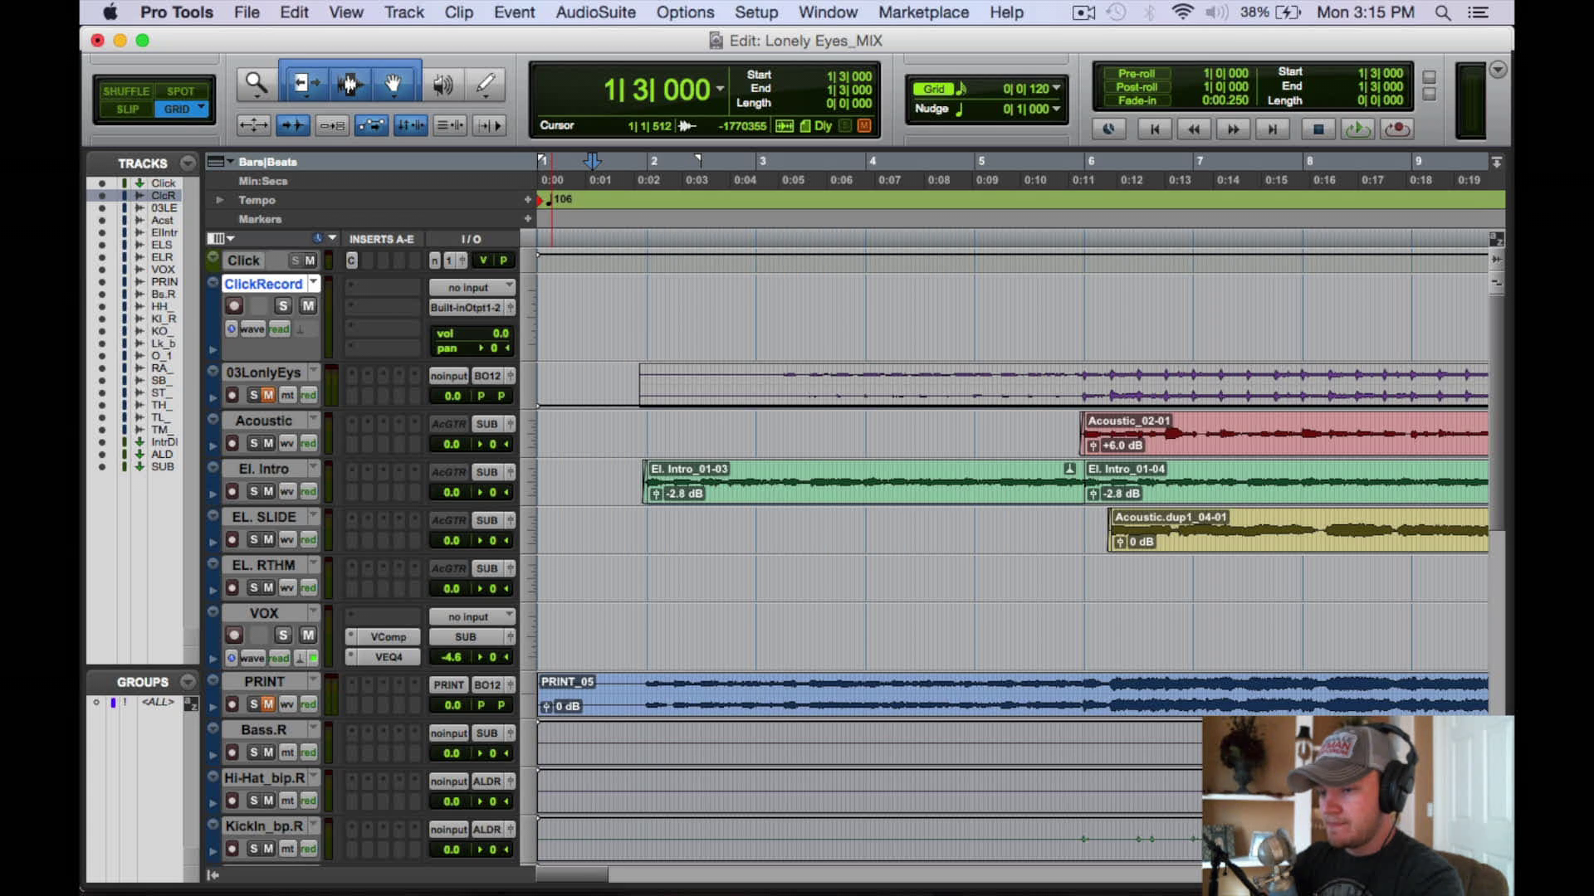
{"action": "left_click", "coordinate": [446, 262]}
Send the Click track's output to Bus 9 (Mono) and take ClickRecord's input from Bus 9
{"action": "mouse_move", "coordinate": [506, 281]}
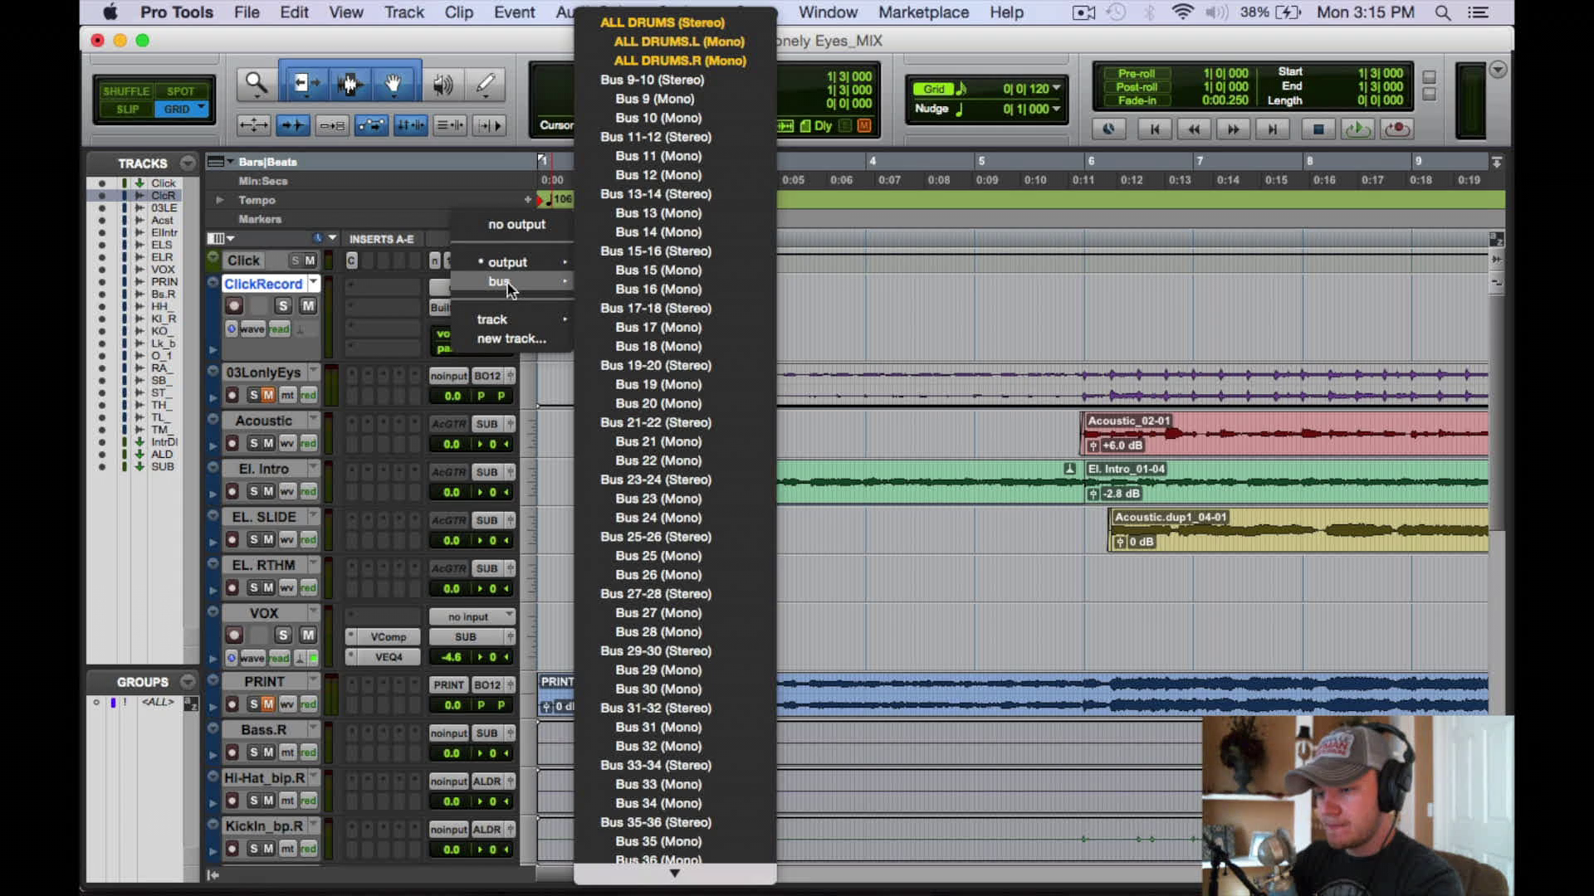
{"action": "left_click", "coordinate": [667, 98]}
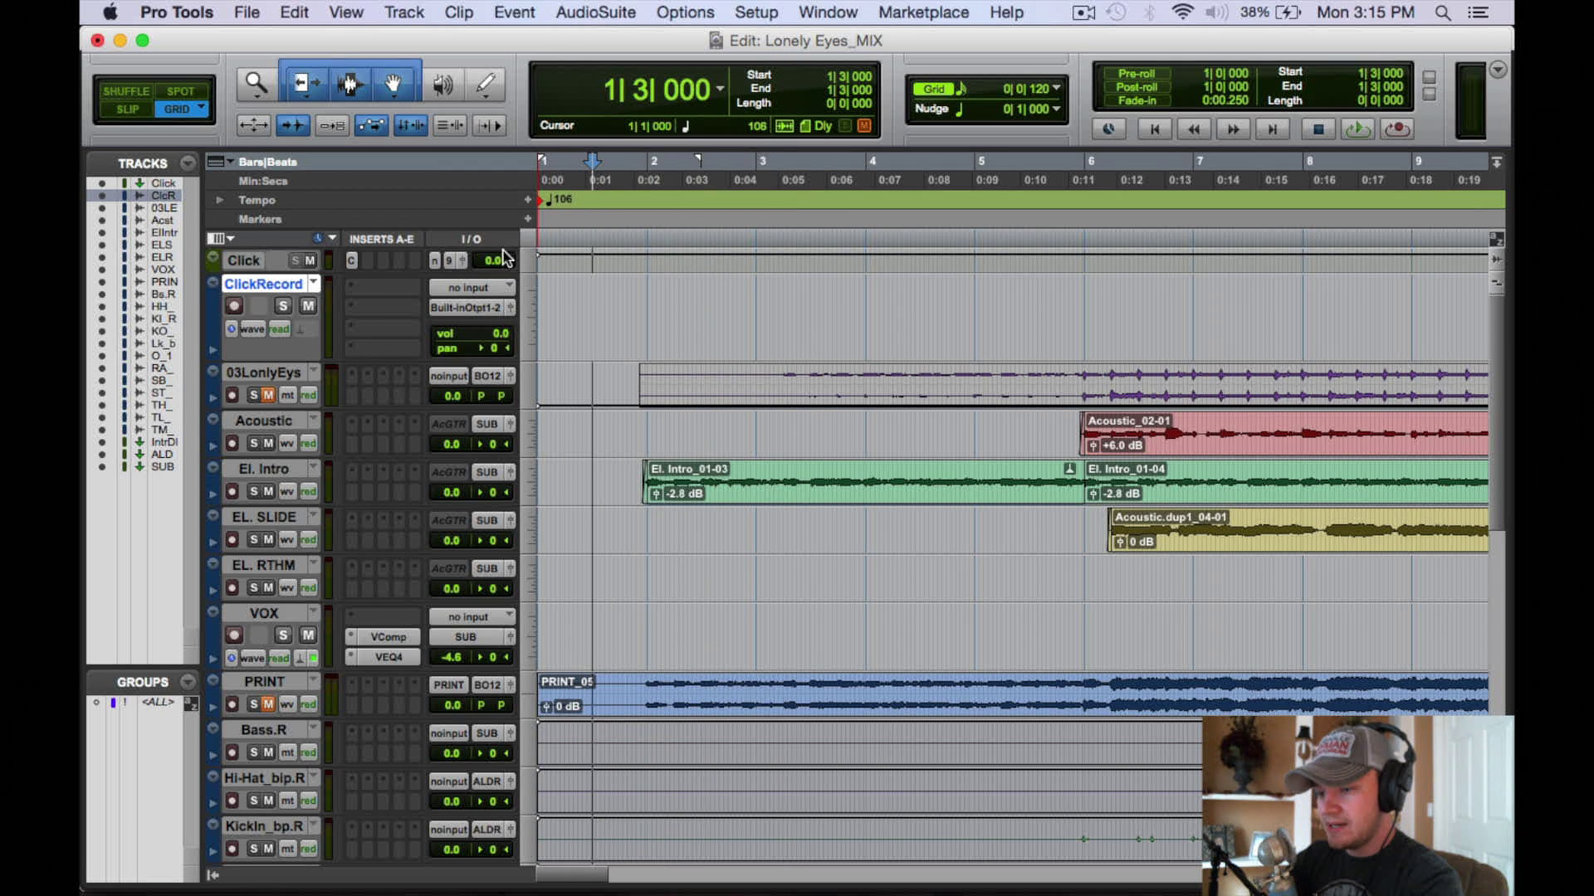
{"action": "left_click", "coordinate": [464, 292]}
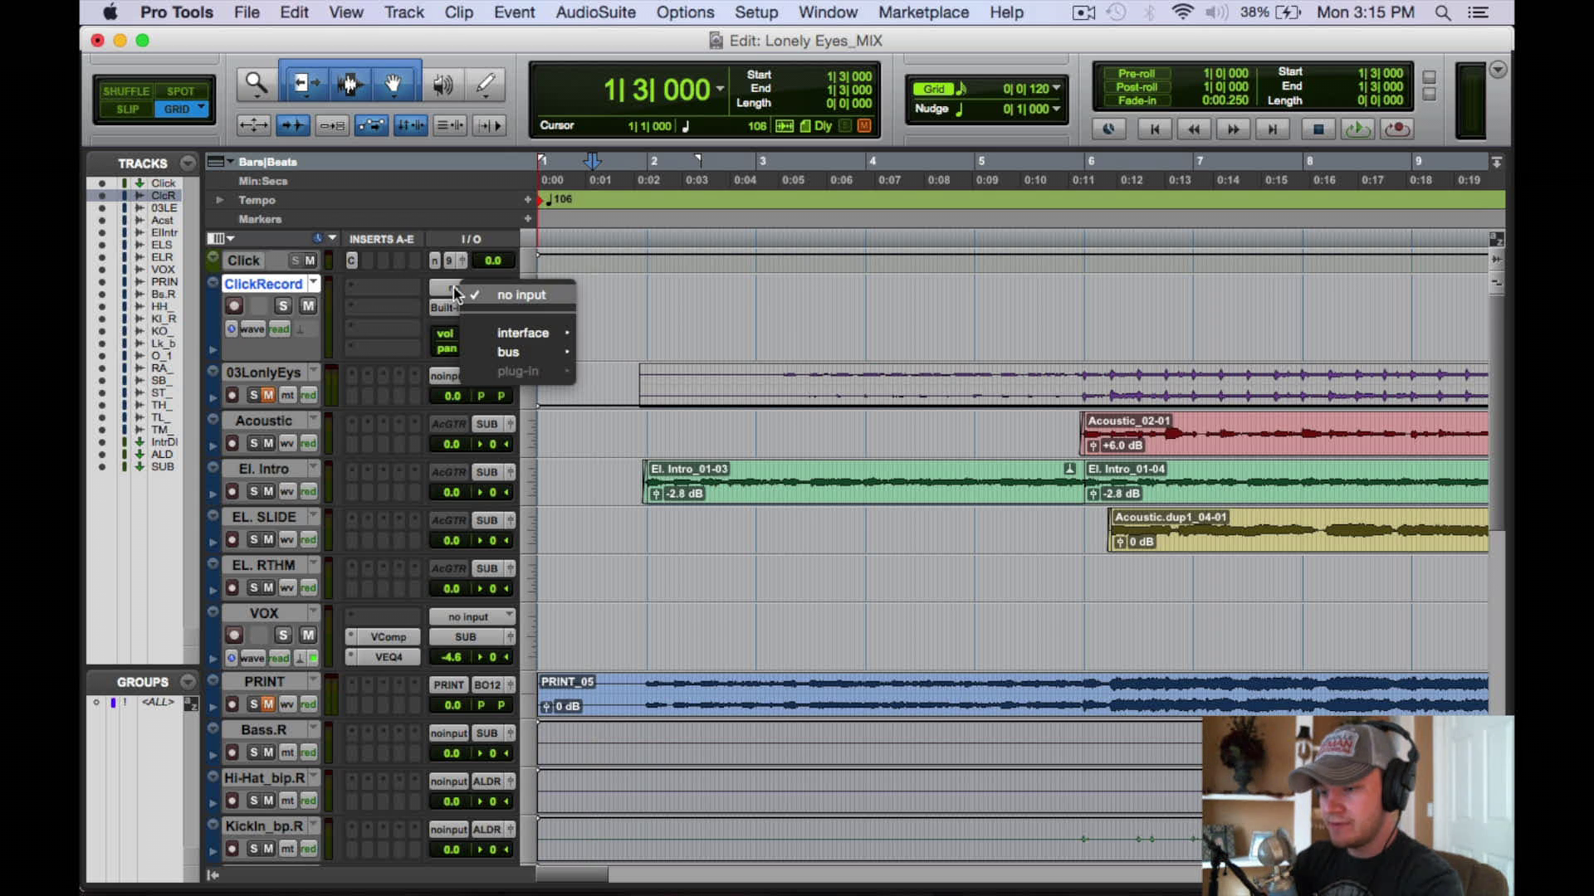
{"action": "mouse_move", "coordinate": [540, 352]}
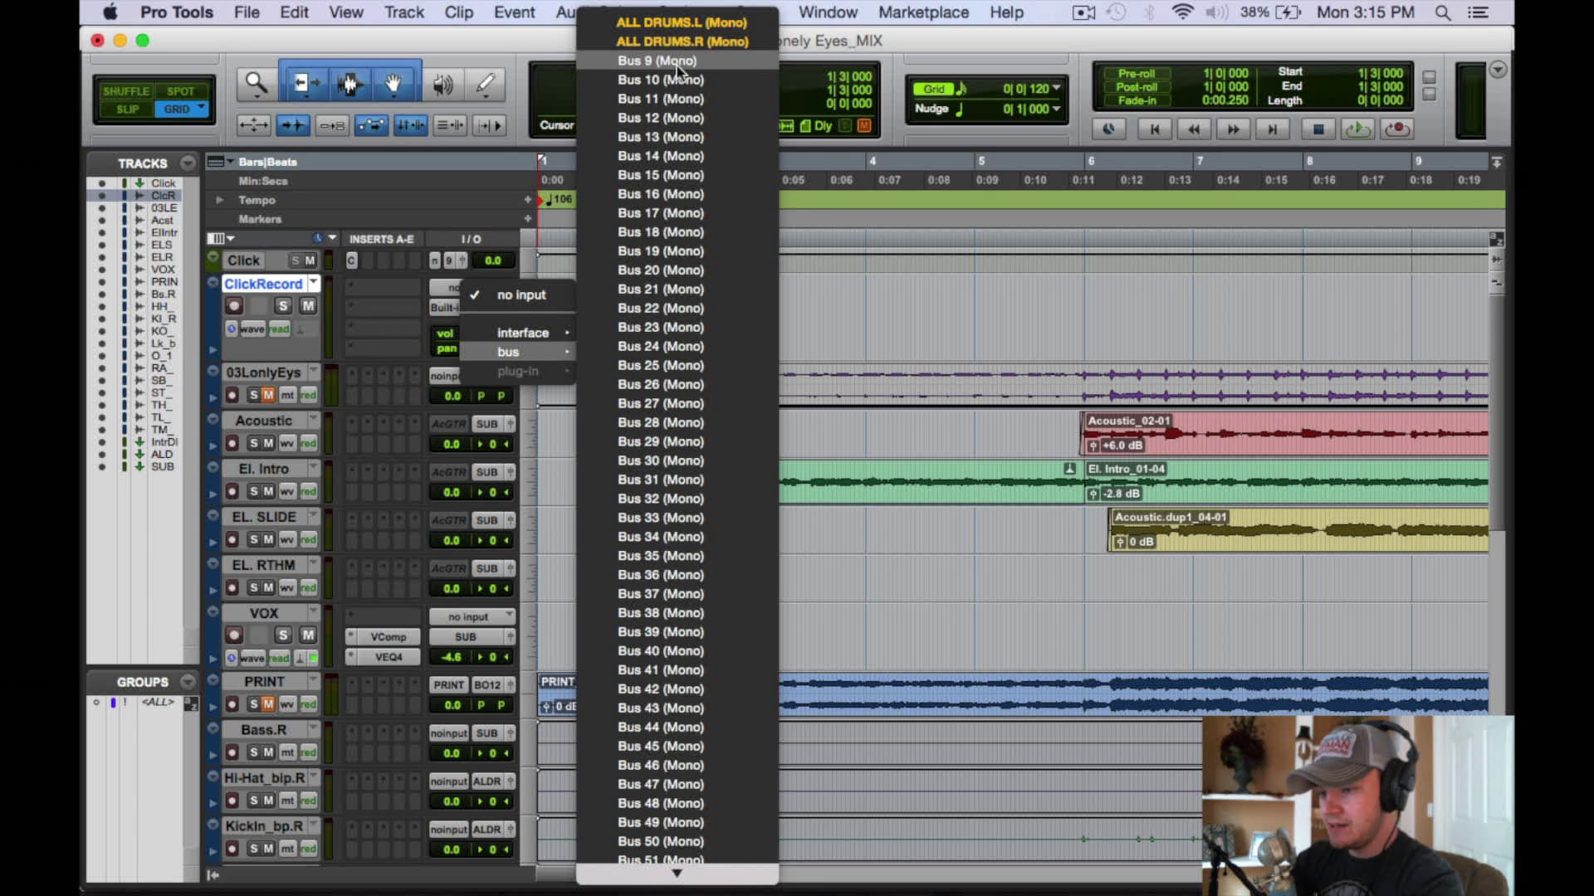
{"action": "left_click", "coordinate": [681, 64]}
Rename the Bus 9 path to 'Click Record'
{"action": "right_click", "coordinate": [479, 292]}
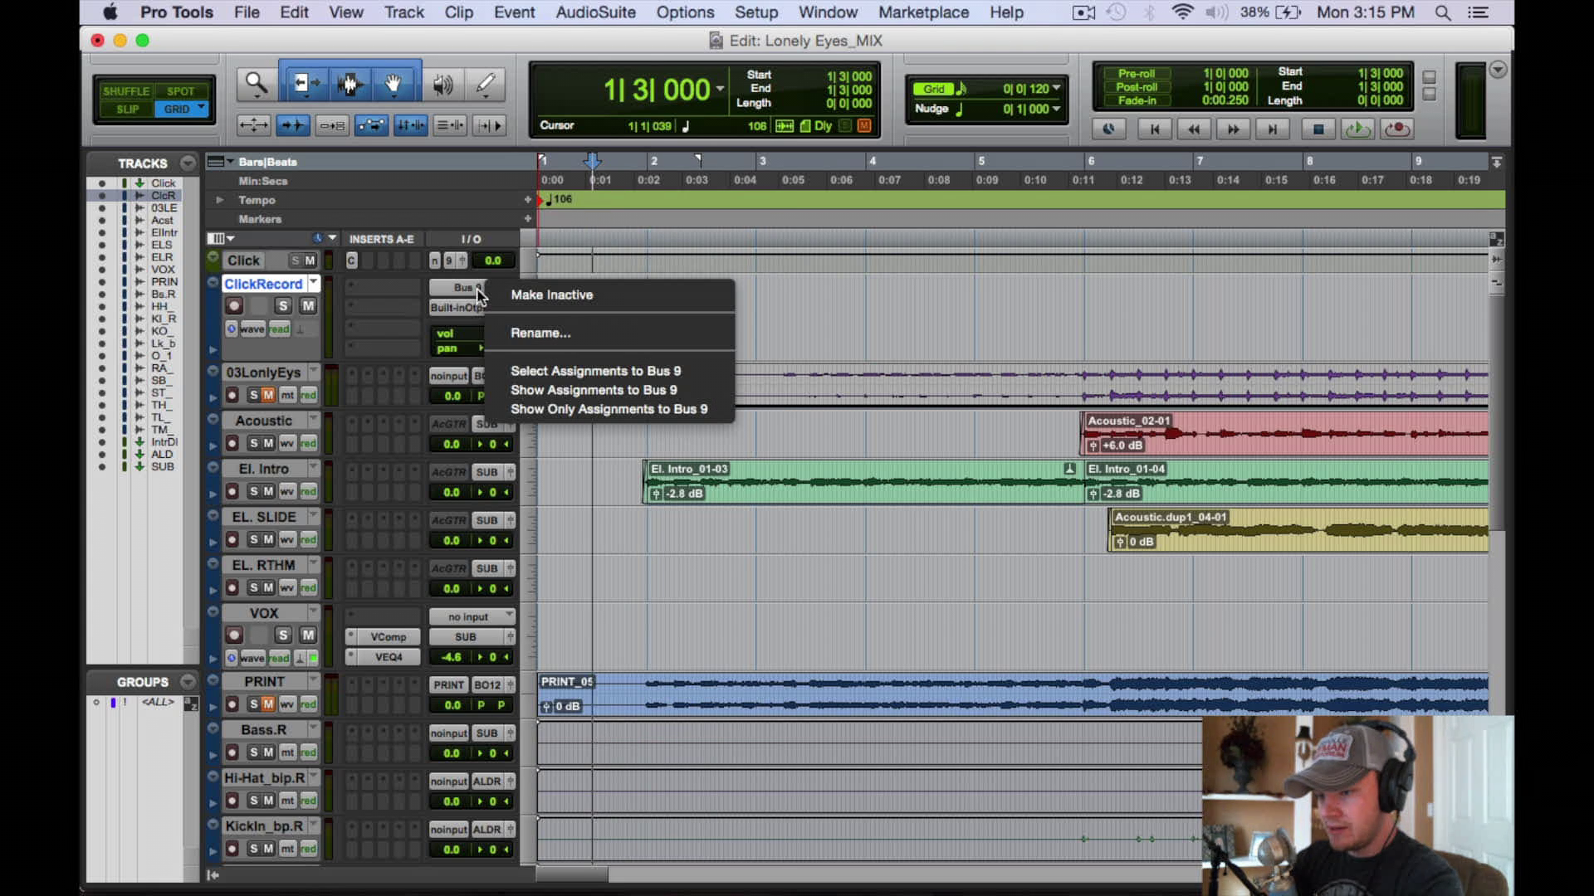
{"action": "left_click", "coordinate": [508, 330]}
{"action": "key", "text": "BackSpace"}
{"action": "type", "text": "C"}
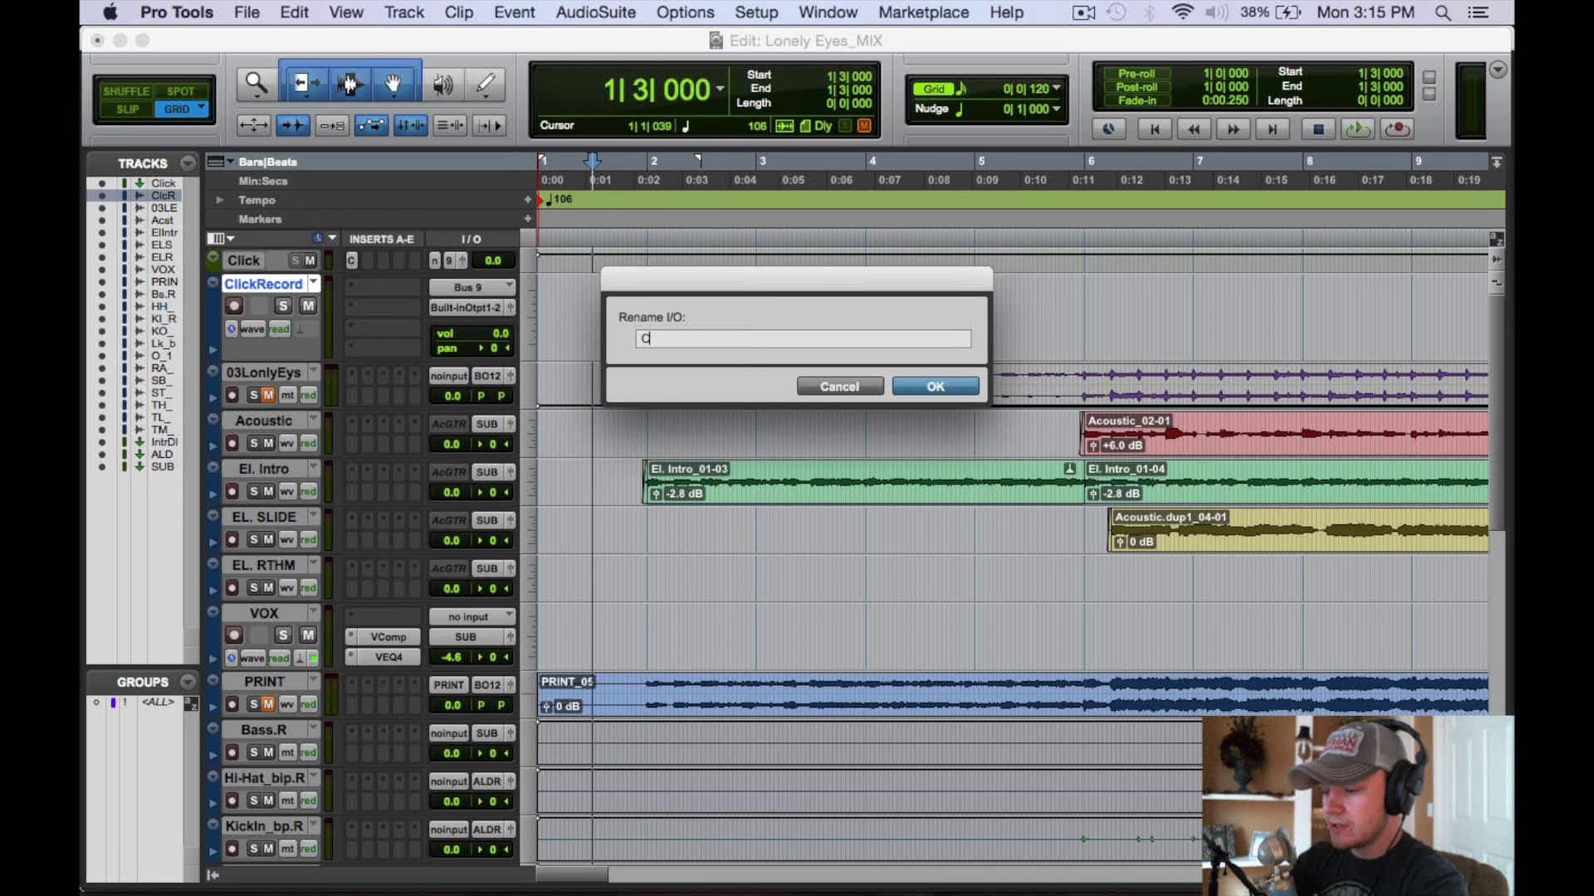
{"action": "type", "text": "lick Rec"}
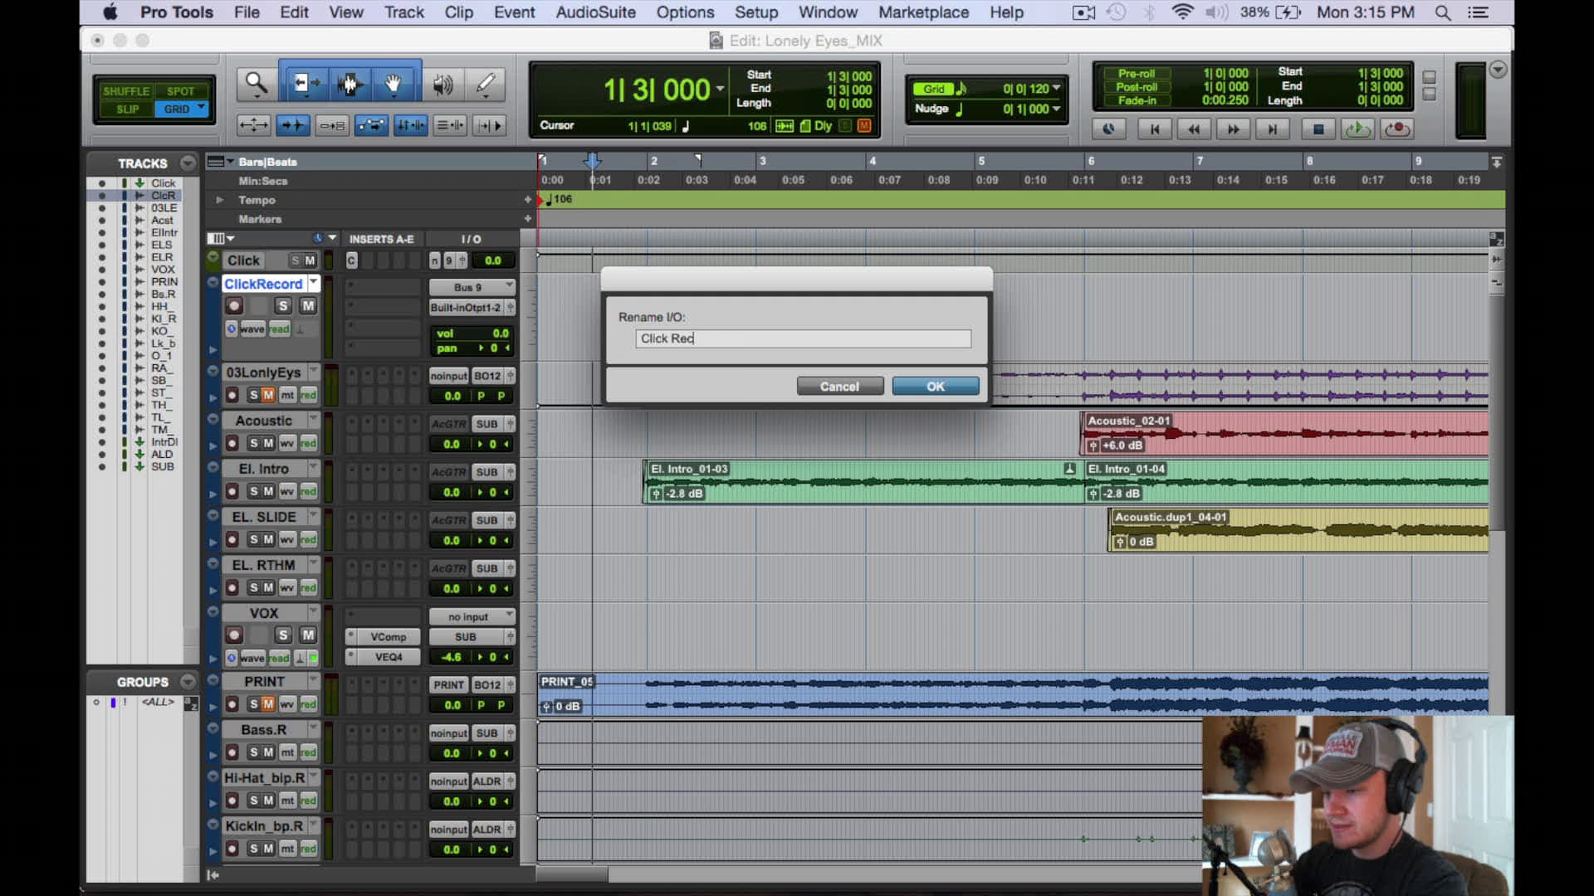
{"action": "type", "text": "ord"}
{"action": "key", "text": "Return"}
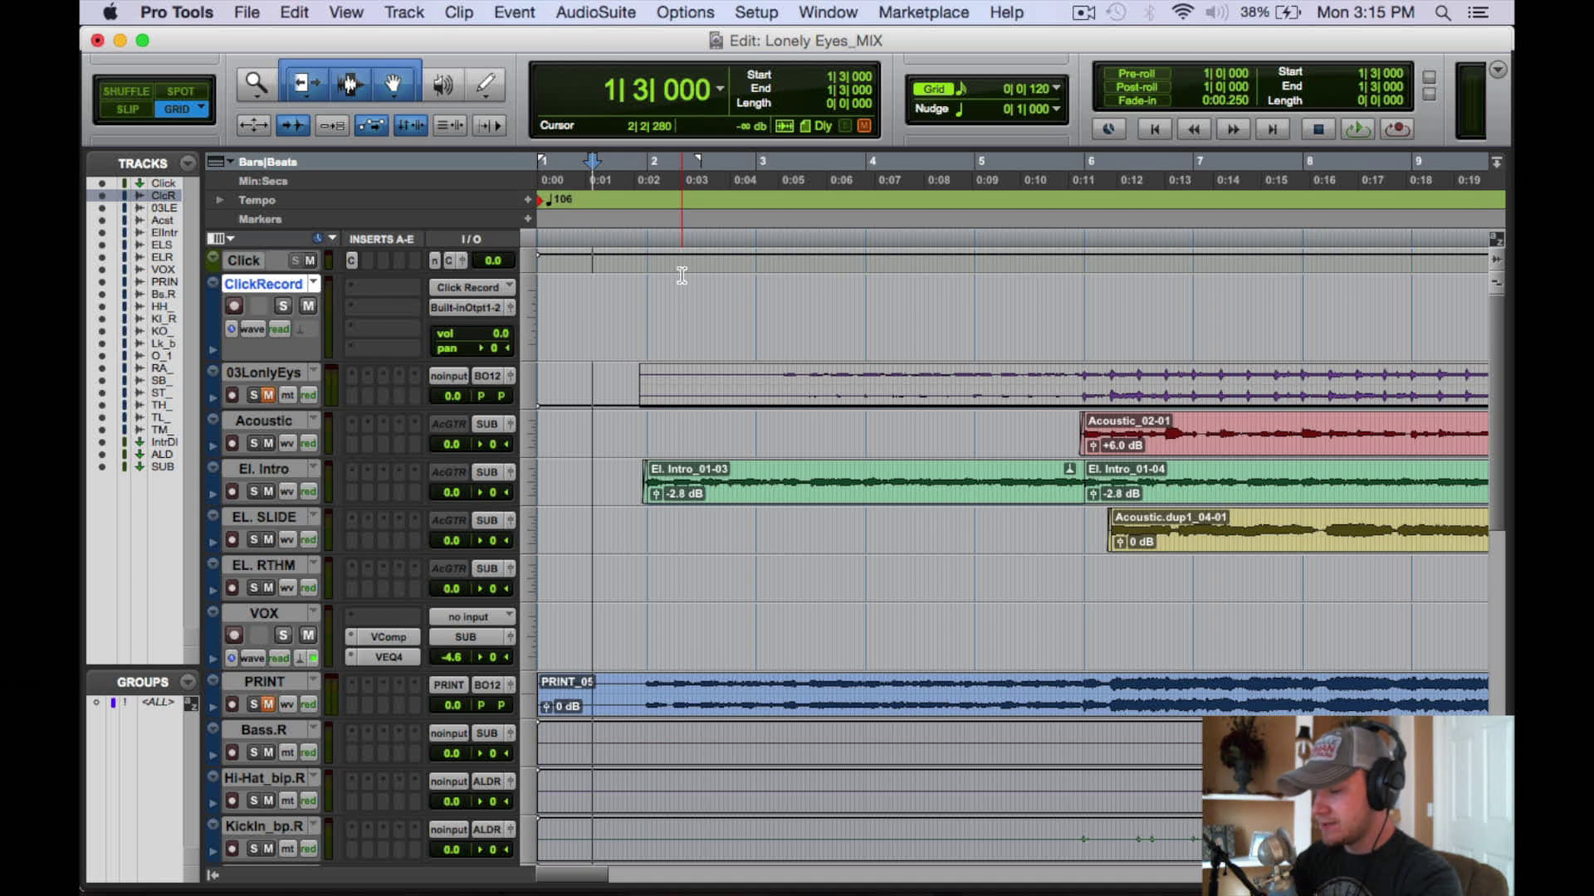
{"action": "key", "text": "Return"}
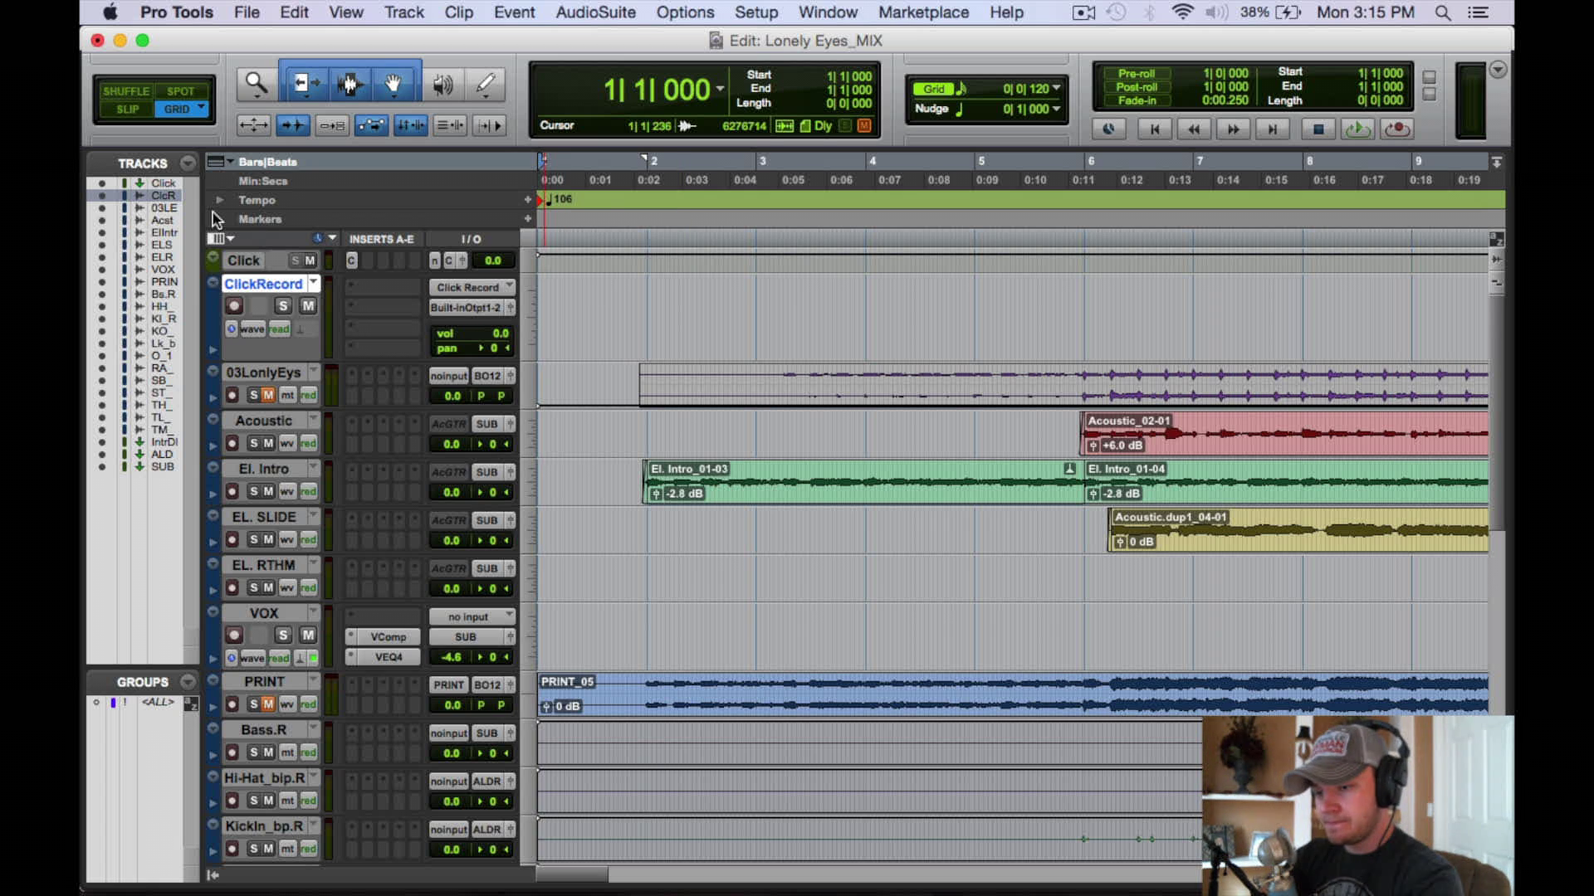
Record-enable ClickRecord, arm the transport, and record about bars 1–4 of click as Click Record_01
{"action": "key", "text": "shift+r"}
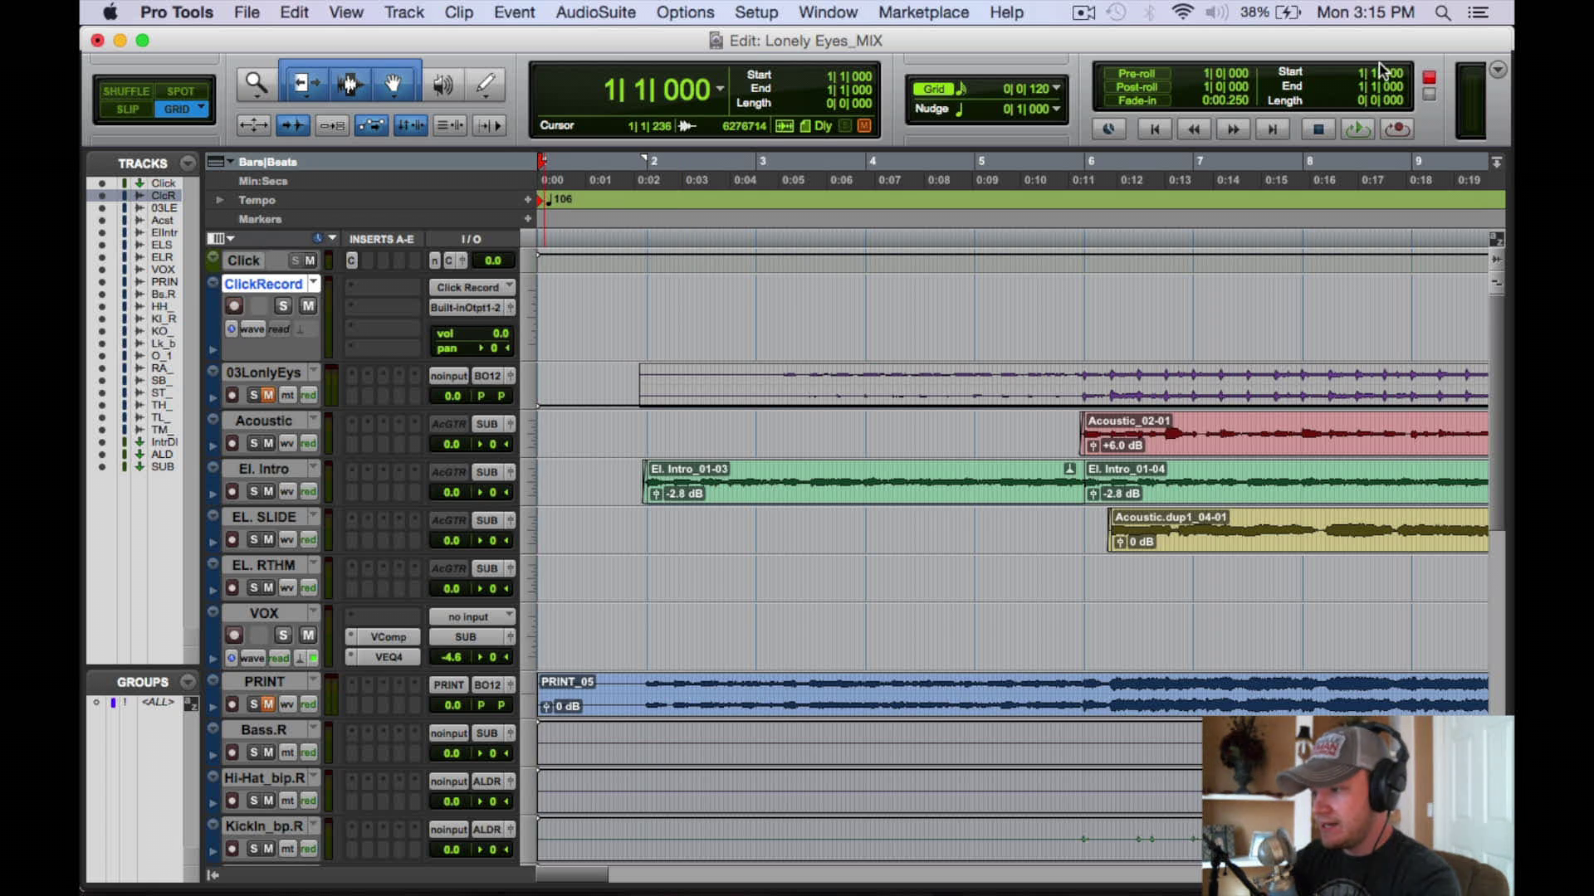
{"action": "left_click", "coordinate": [1406, 132]}
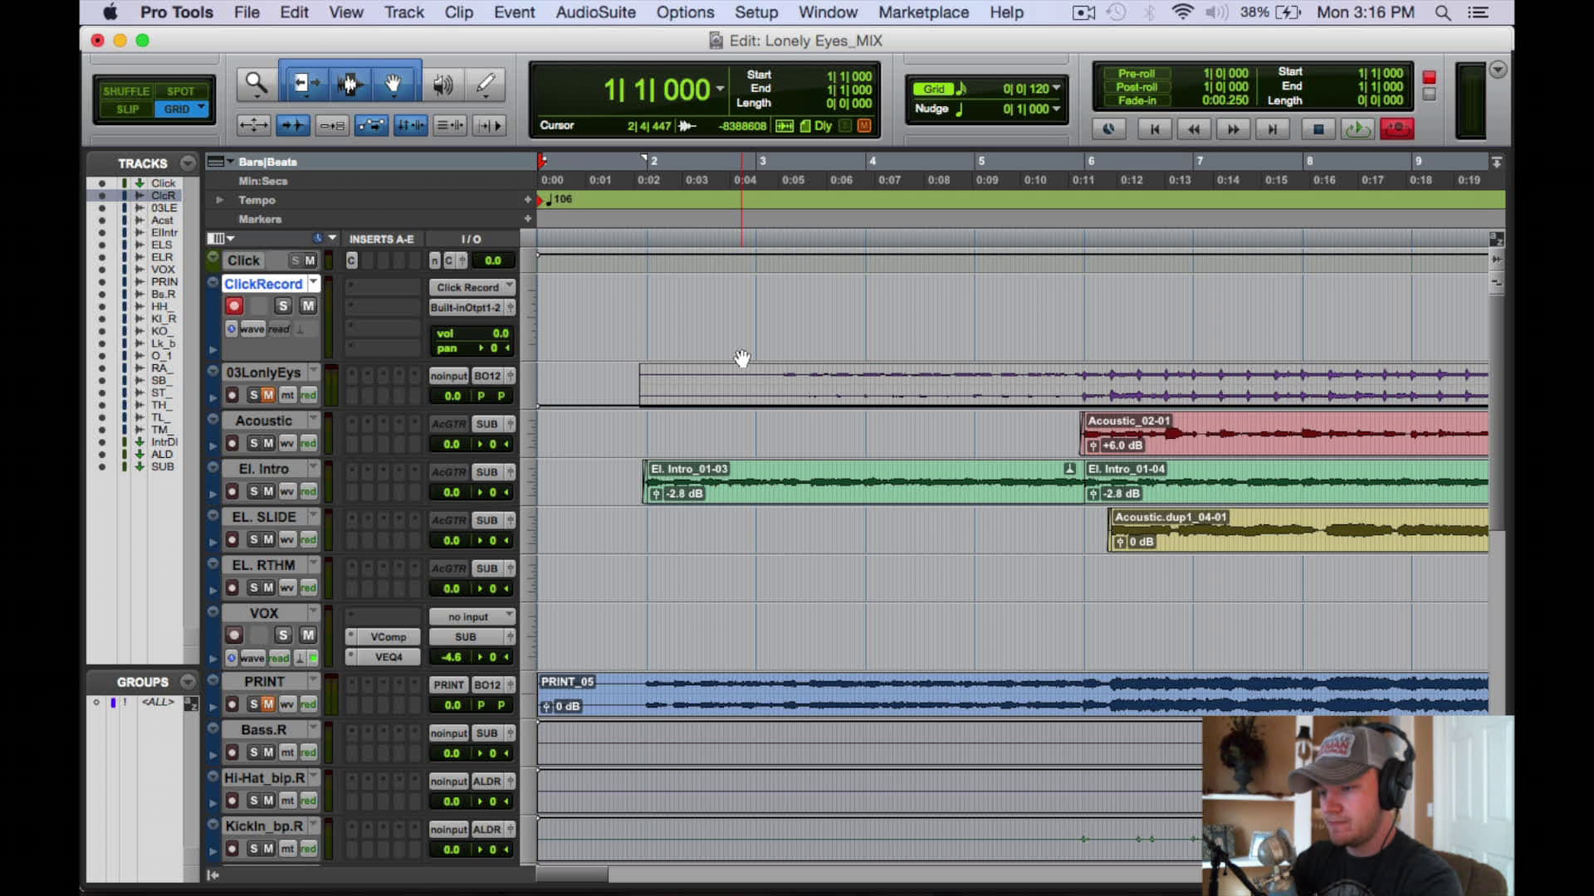
{"action": "key", "text": "space"}
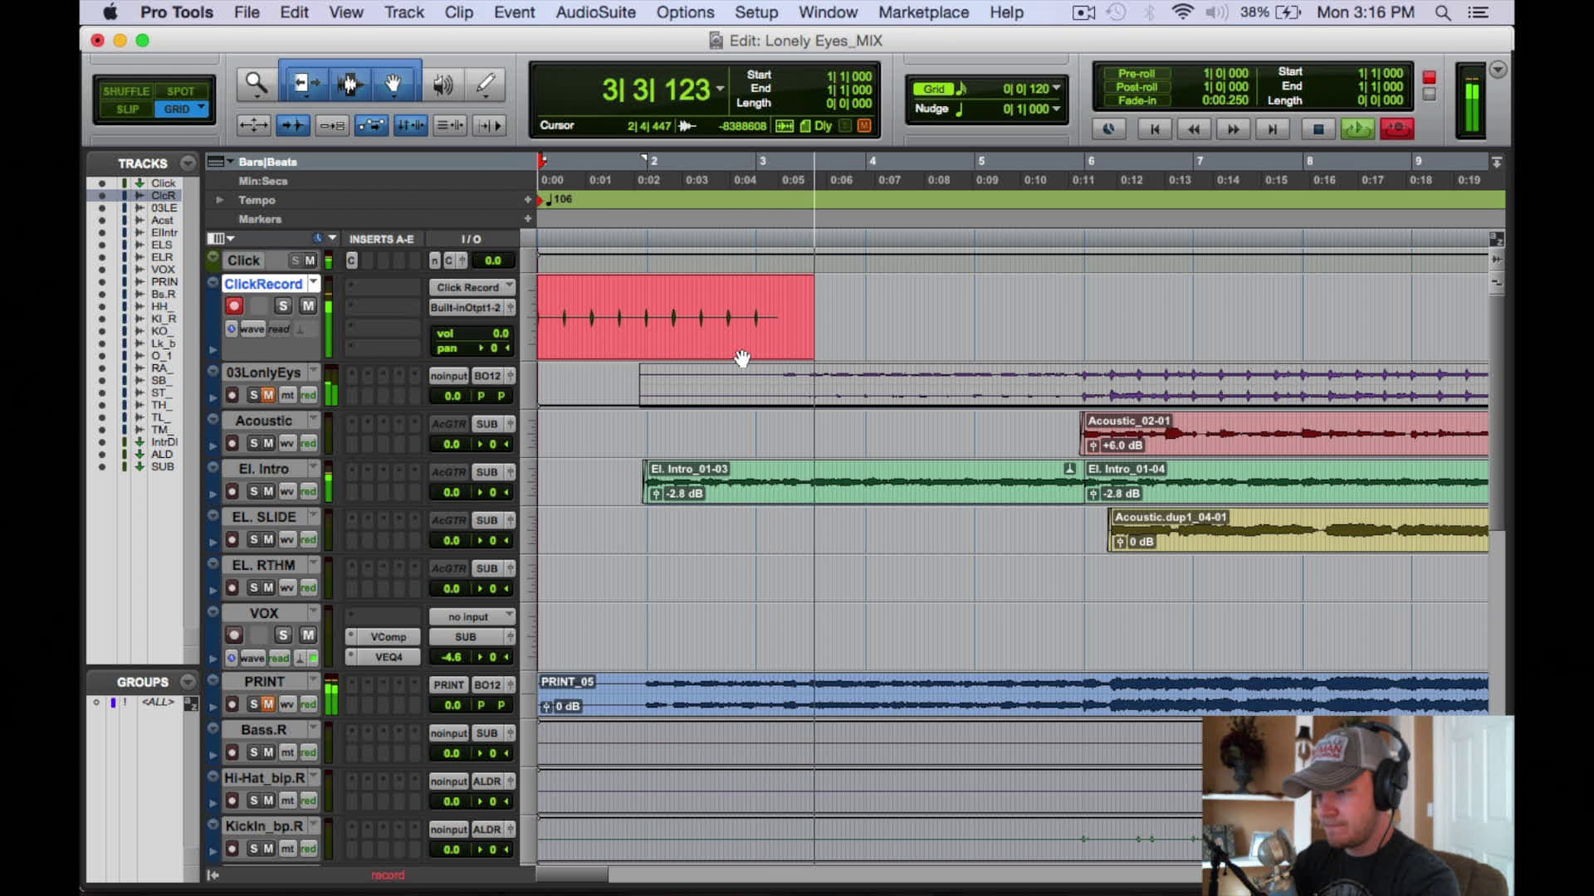
{"action": "key", "text": "space"}
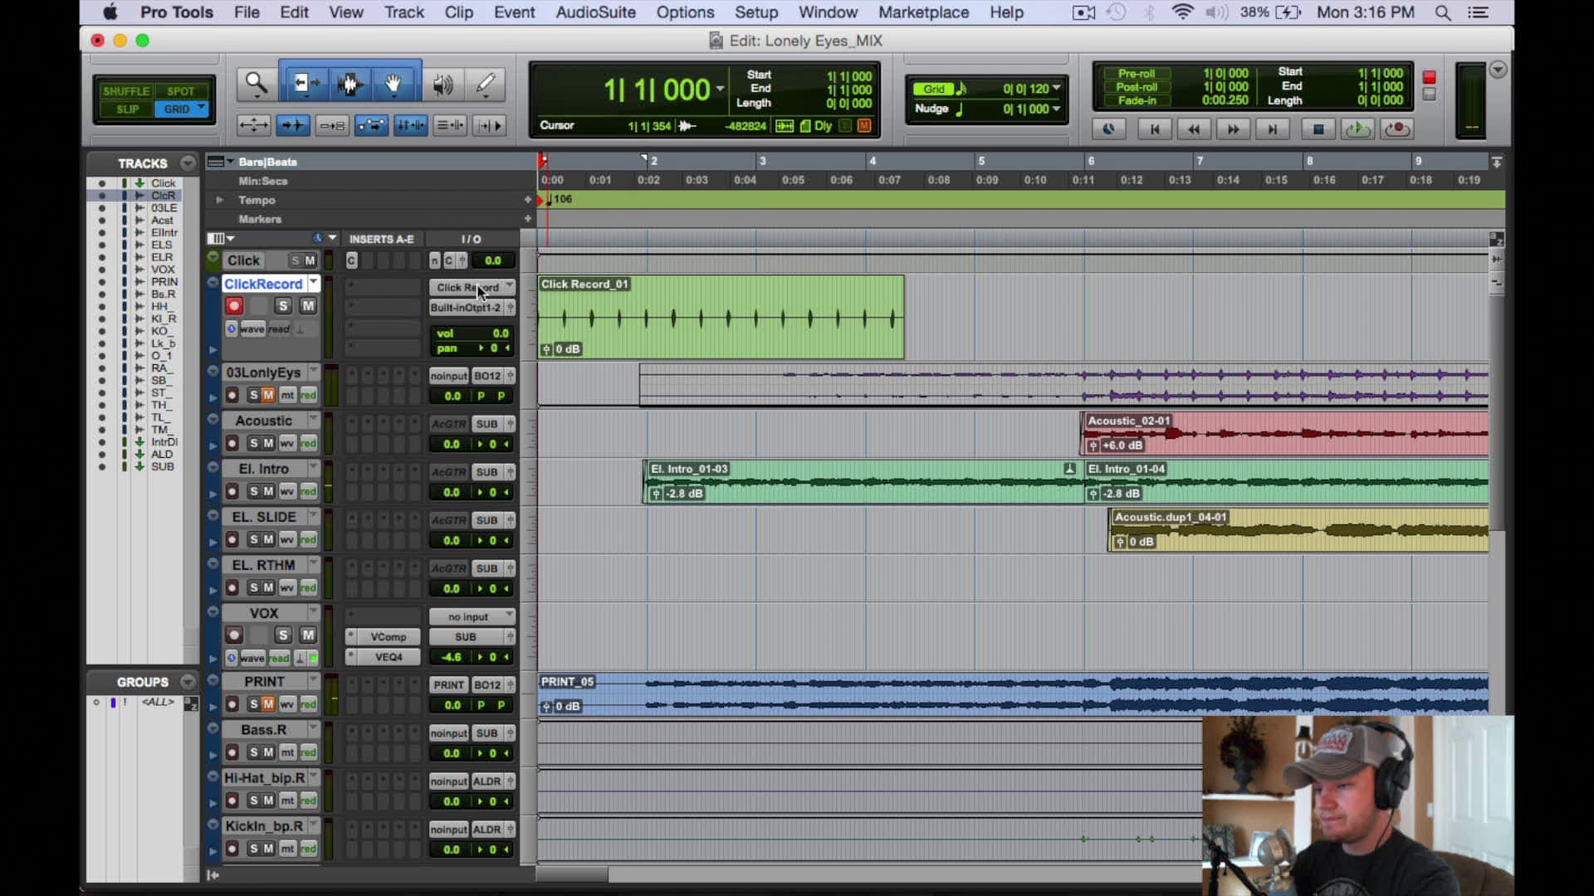
{"action": "key", "text": "super+Tab"}
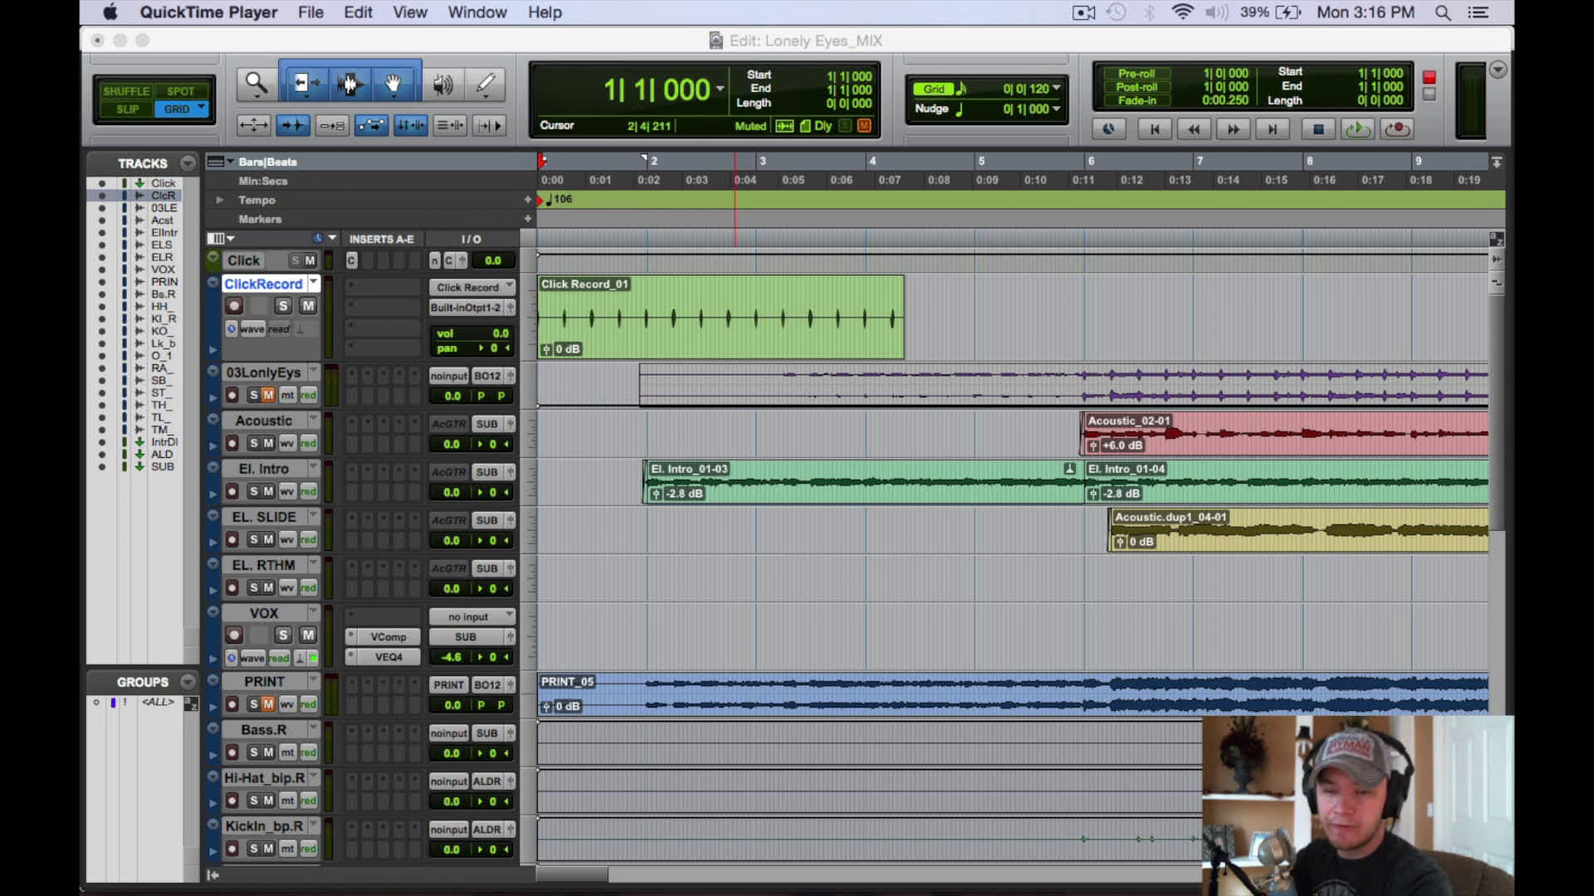